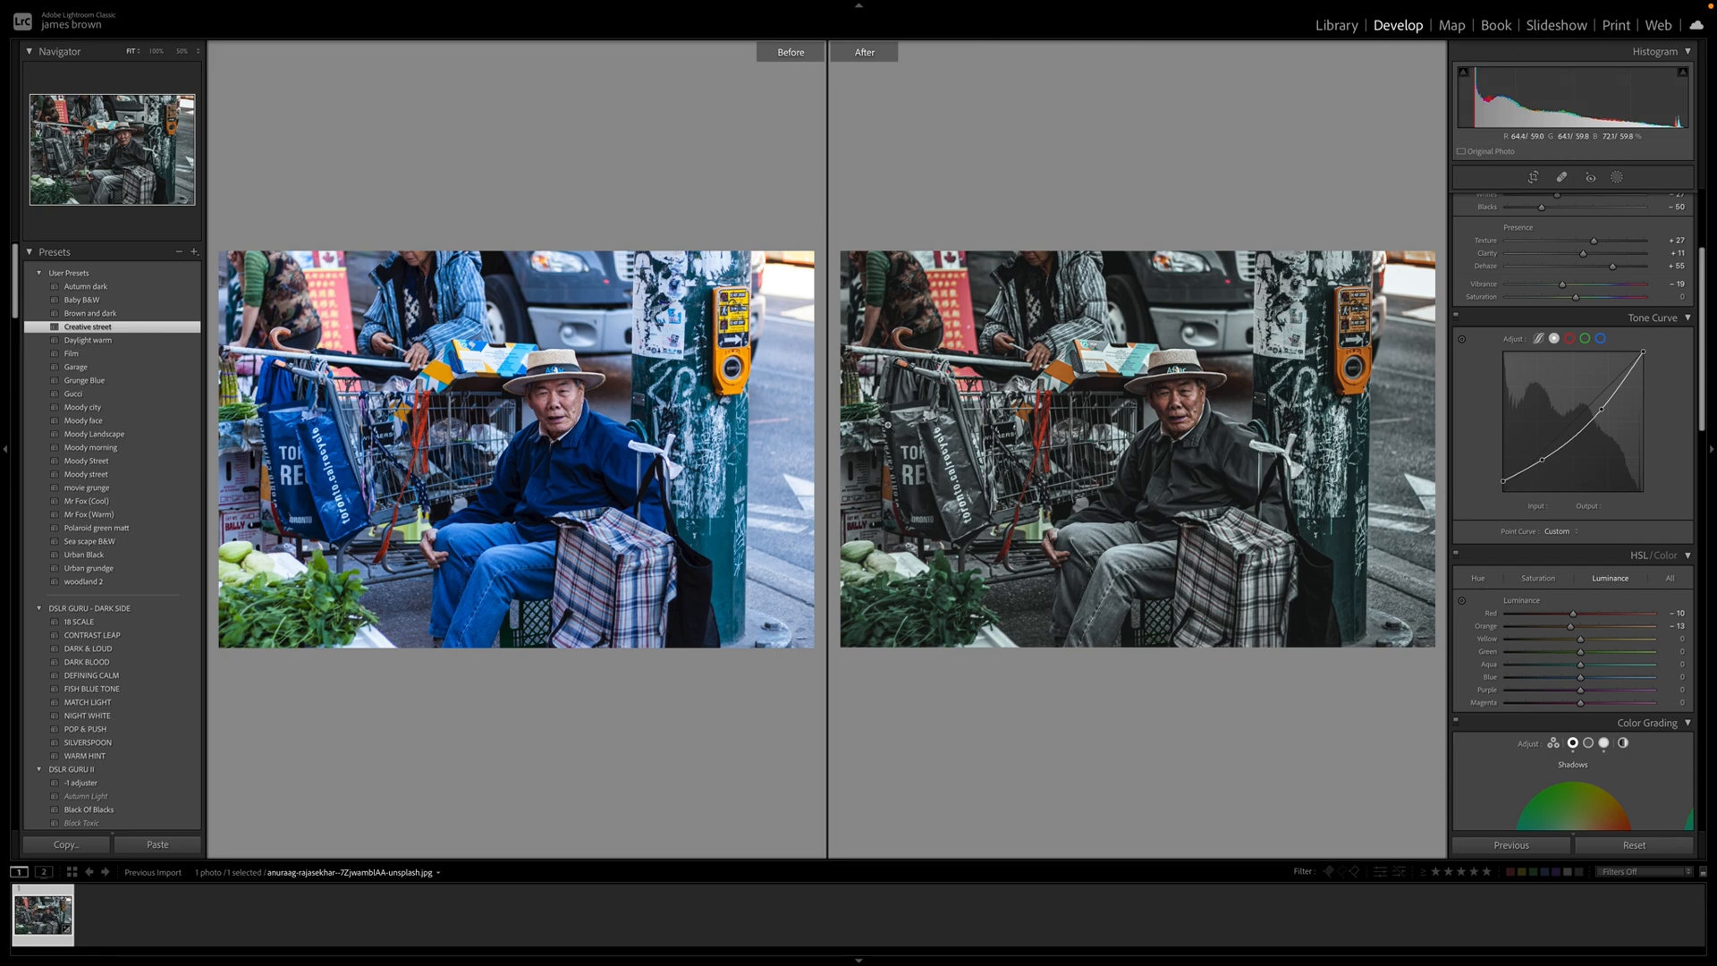
- Compare the before and after versions of the street portrait up close, and return to the single-photo view
left_click(1186, 422)
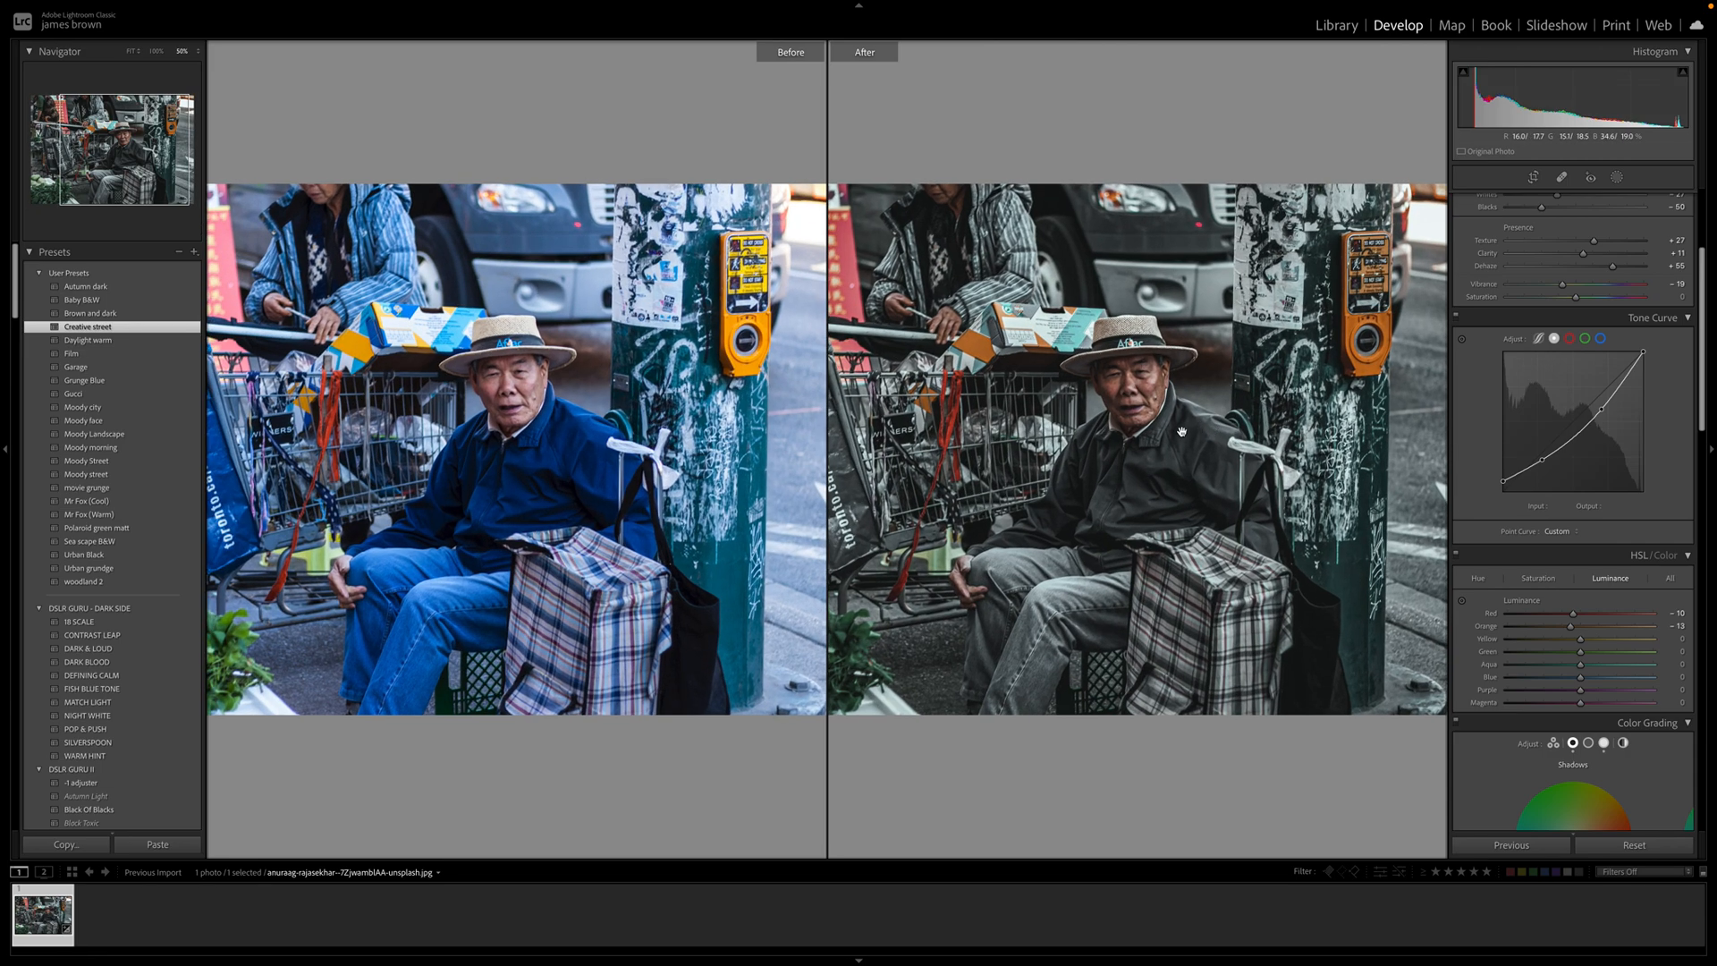
left_click_drag(1093, 383, 1143, 400)
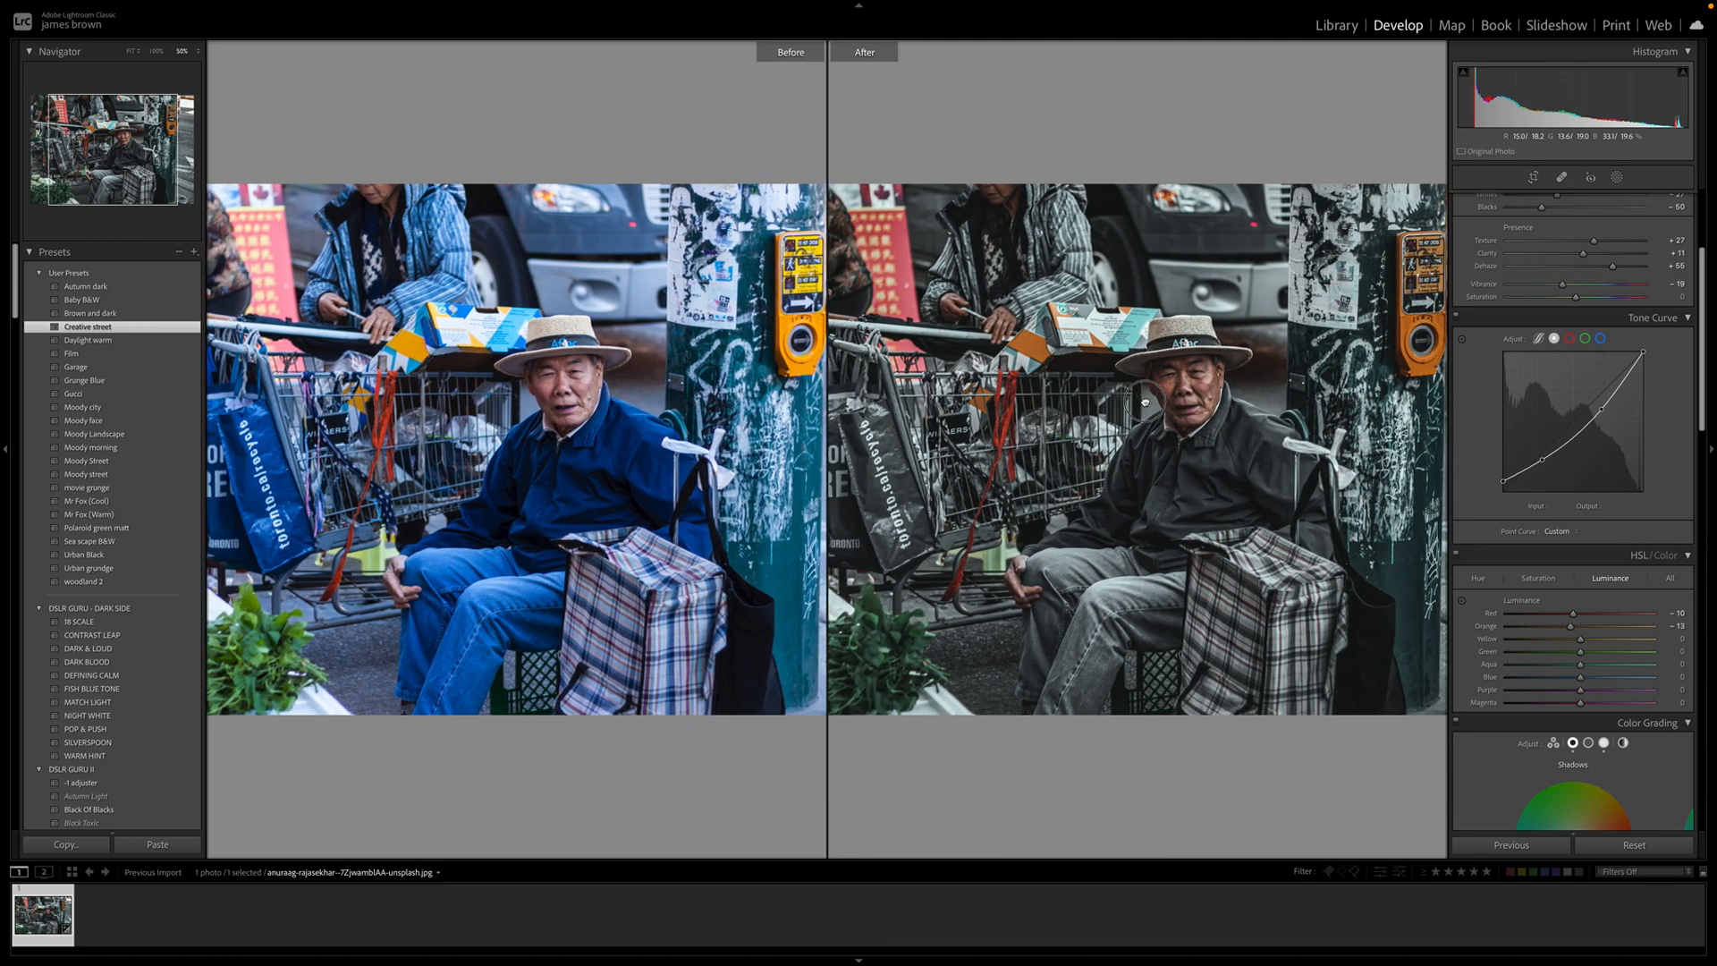
left_click_drag(1215, 466, 1310, 414)
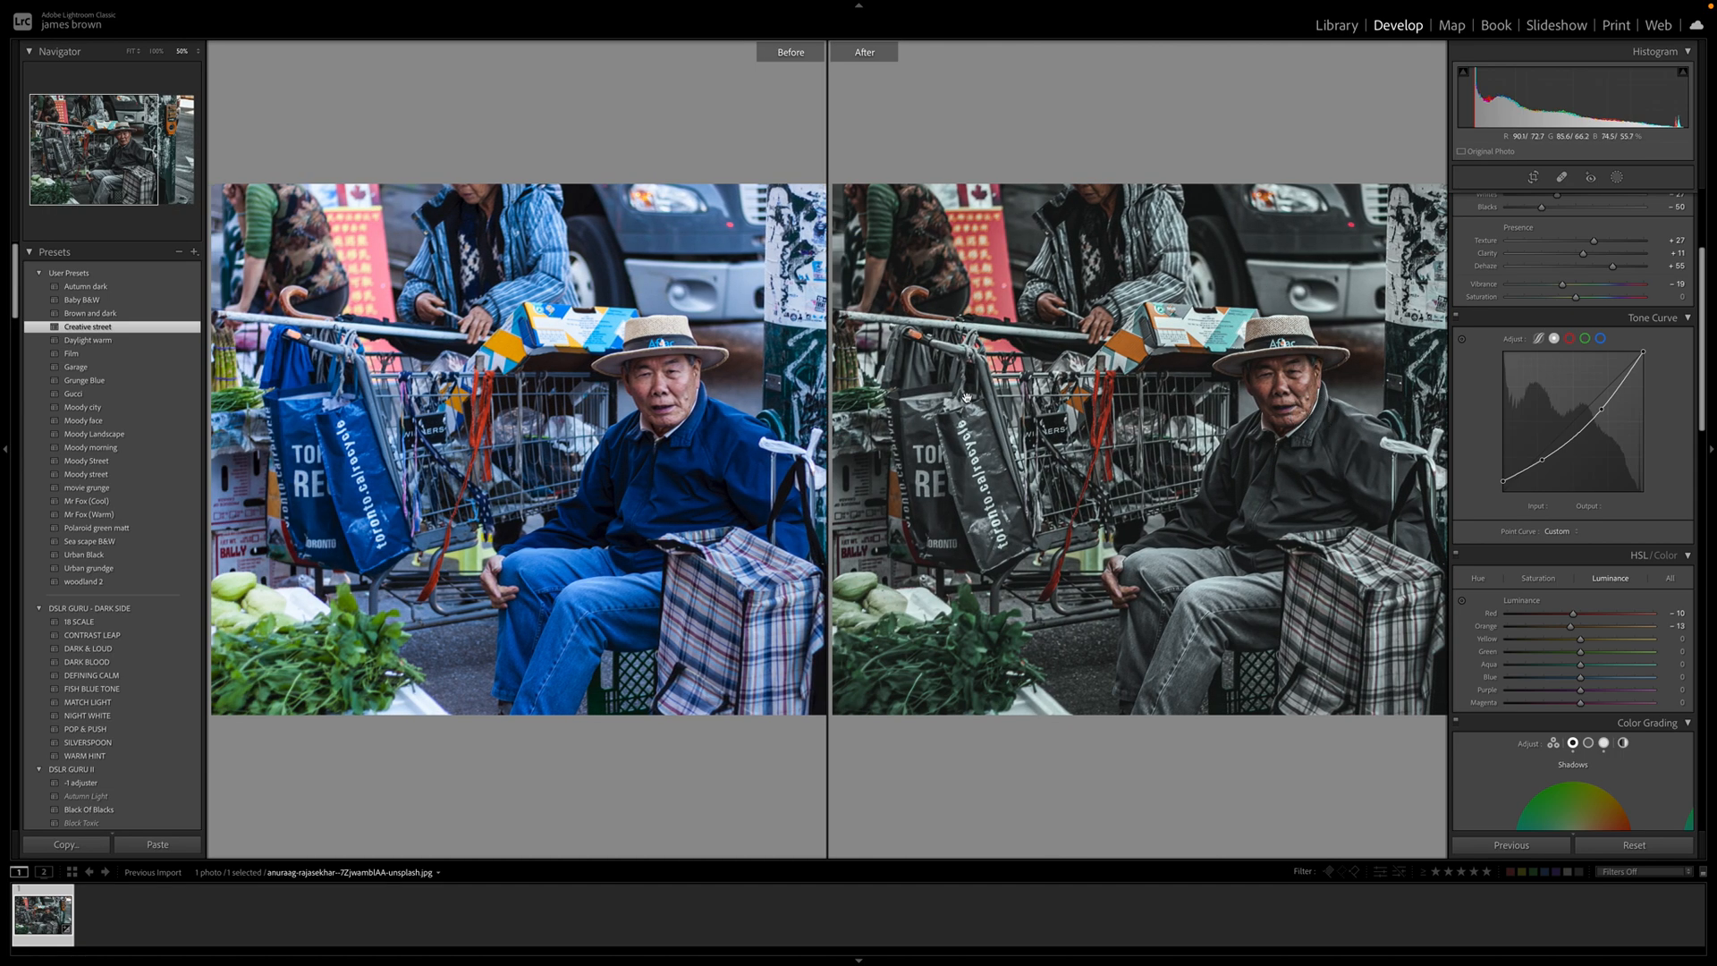
mouse_move(946, 516)
left_mouse_down()
mouse_move(1033, 516)
mouse_move(940, 515)
left_mouse_up()
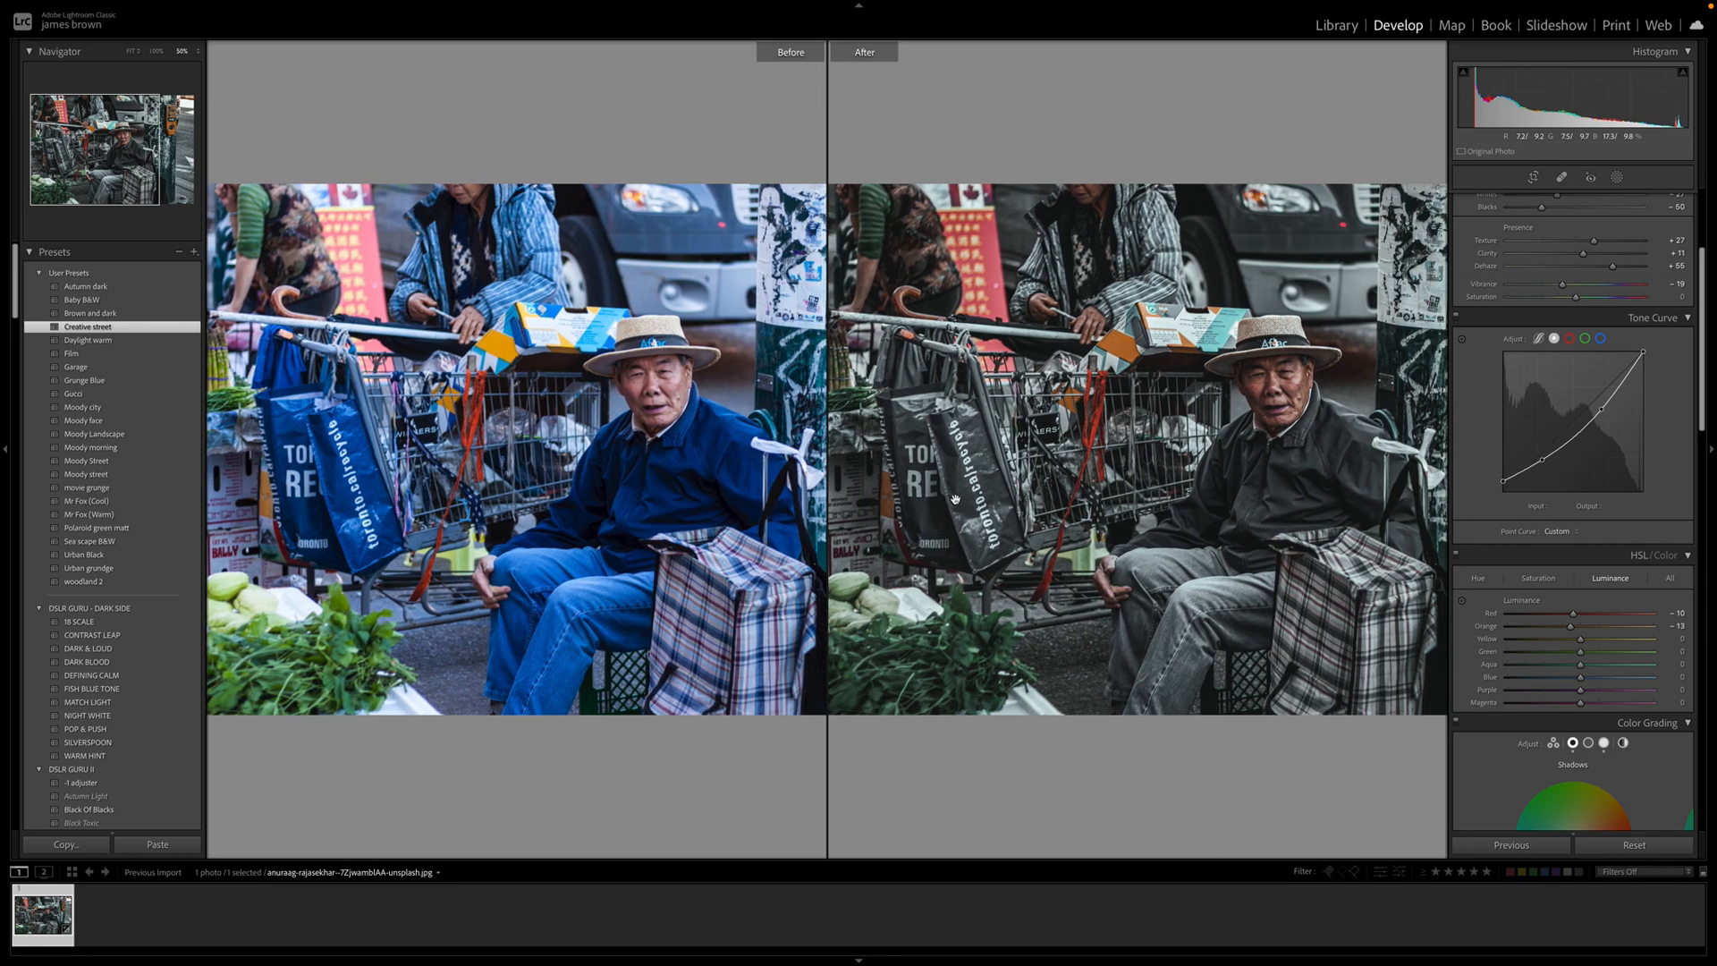
left_click(960, 490)
key("y")
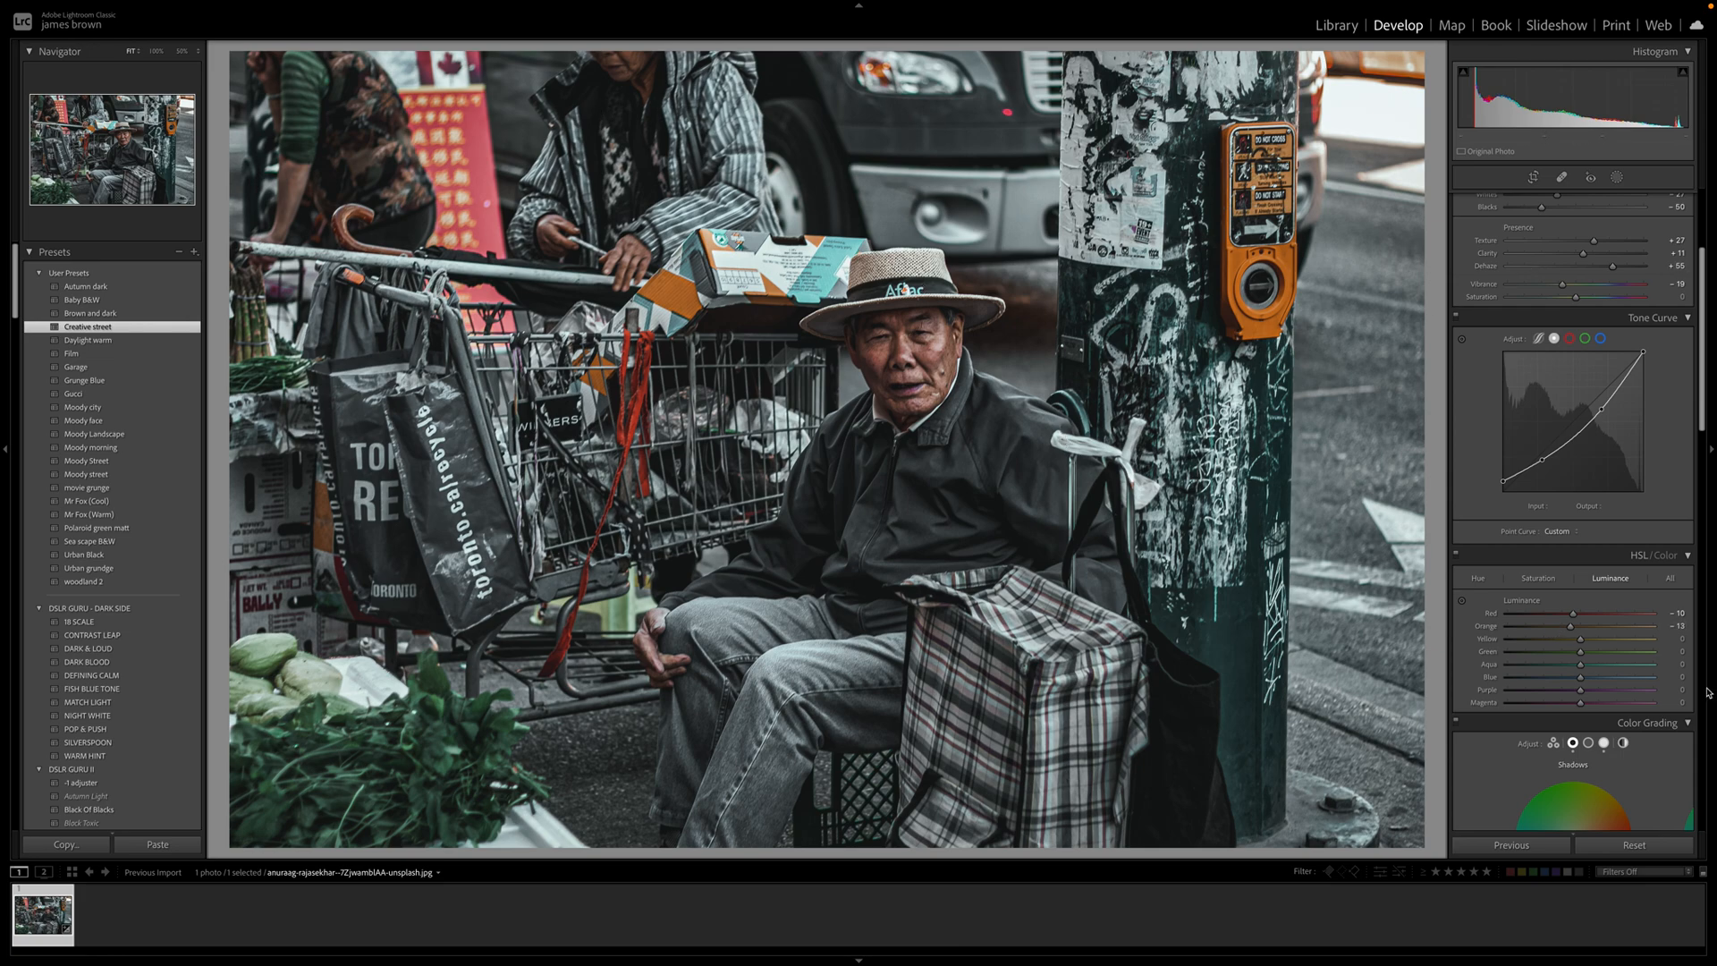
- Reset all of the photo's develop adjustments and raise Contrast to +45
left_click(1659, 846)
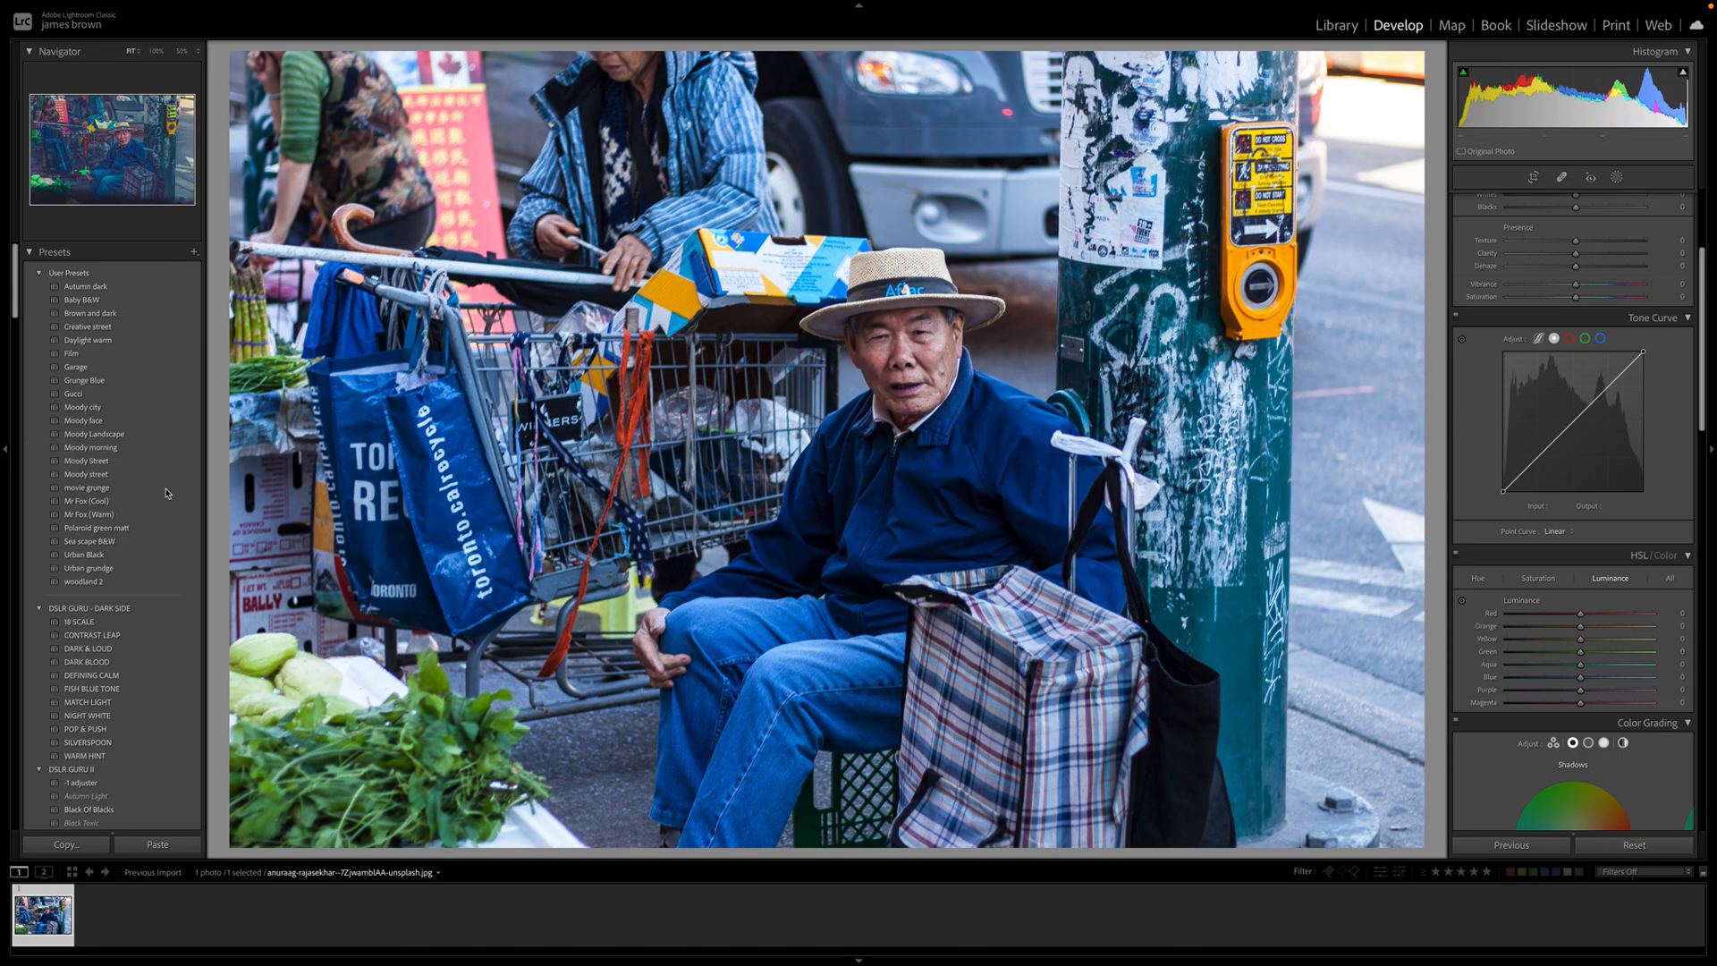
scroll(1654, 312, "up", 4)
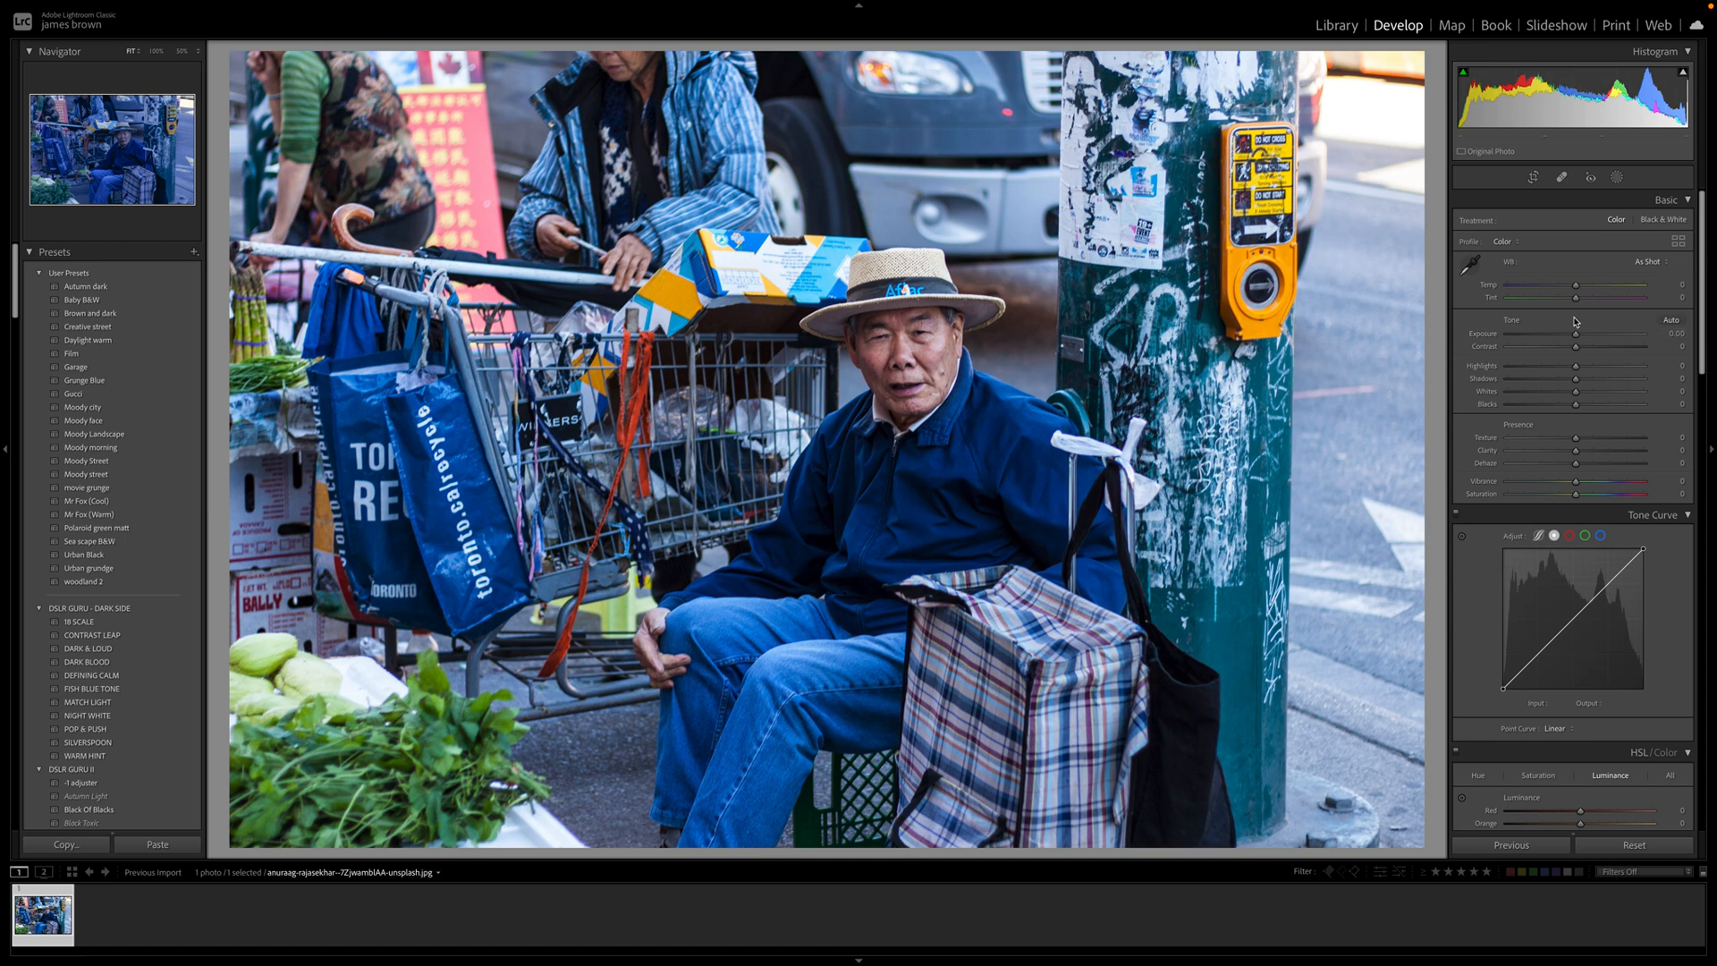
left_click_drag(1577, 349, 1608, 352)
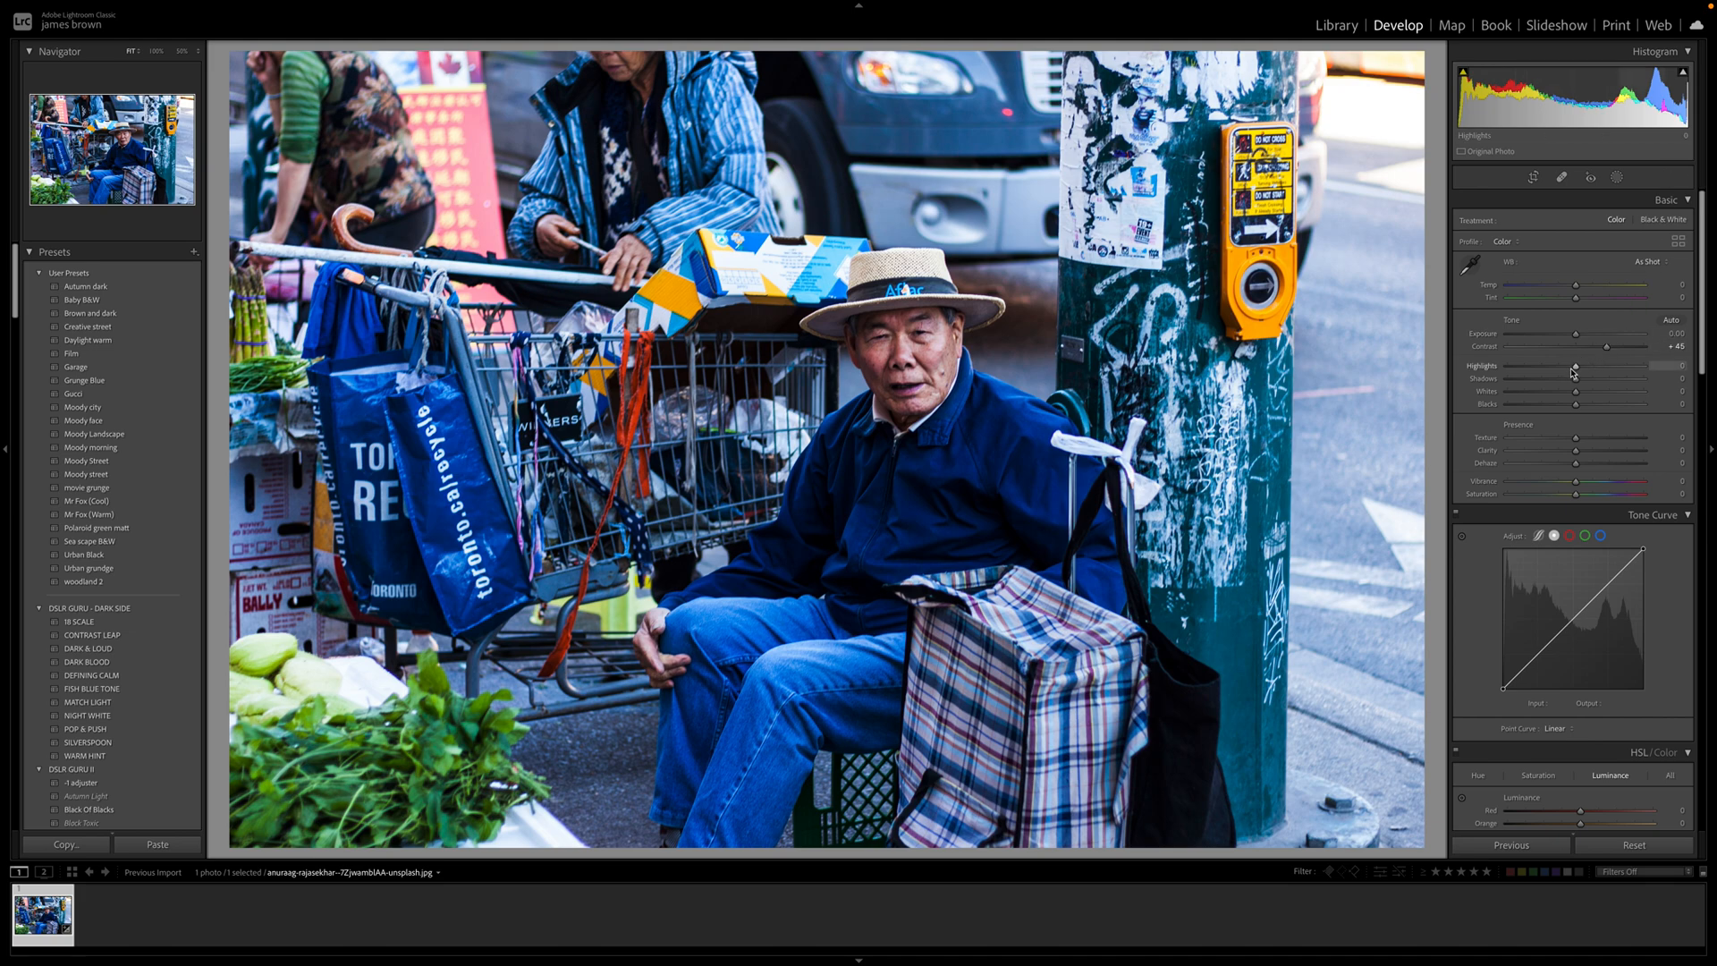
- Set Highlights to -57, Shadows to +62, Whites to -29 and Blacks to -50
left_click_drag(1576, 367, 1543, 368)
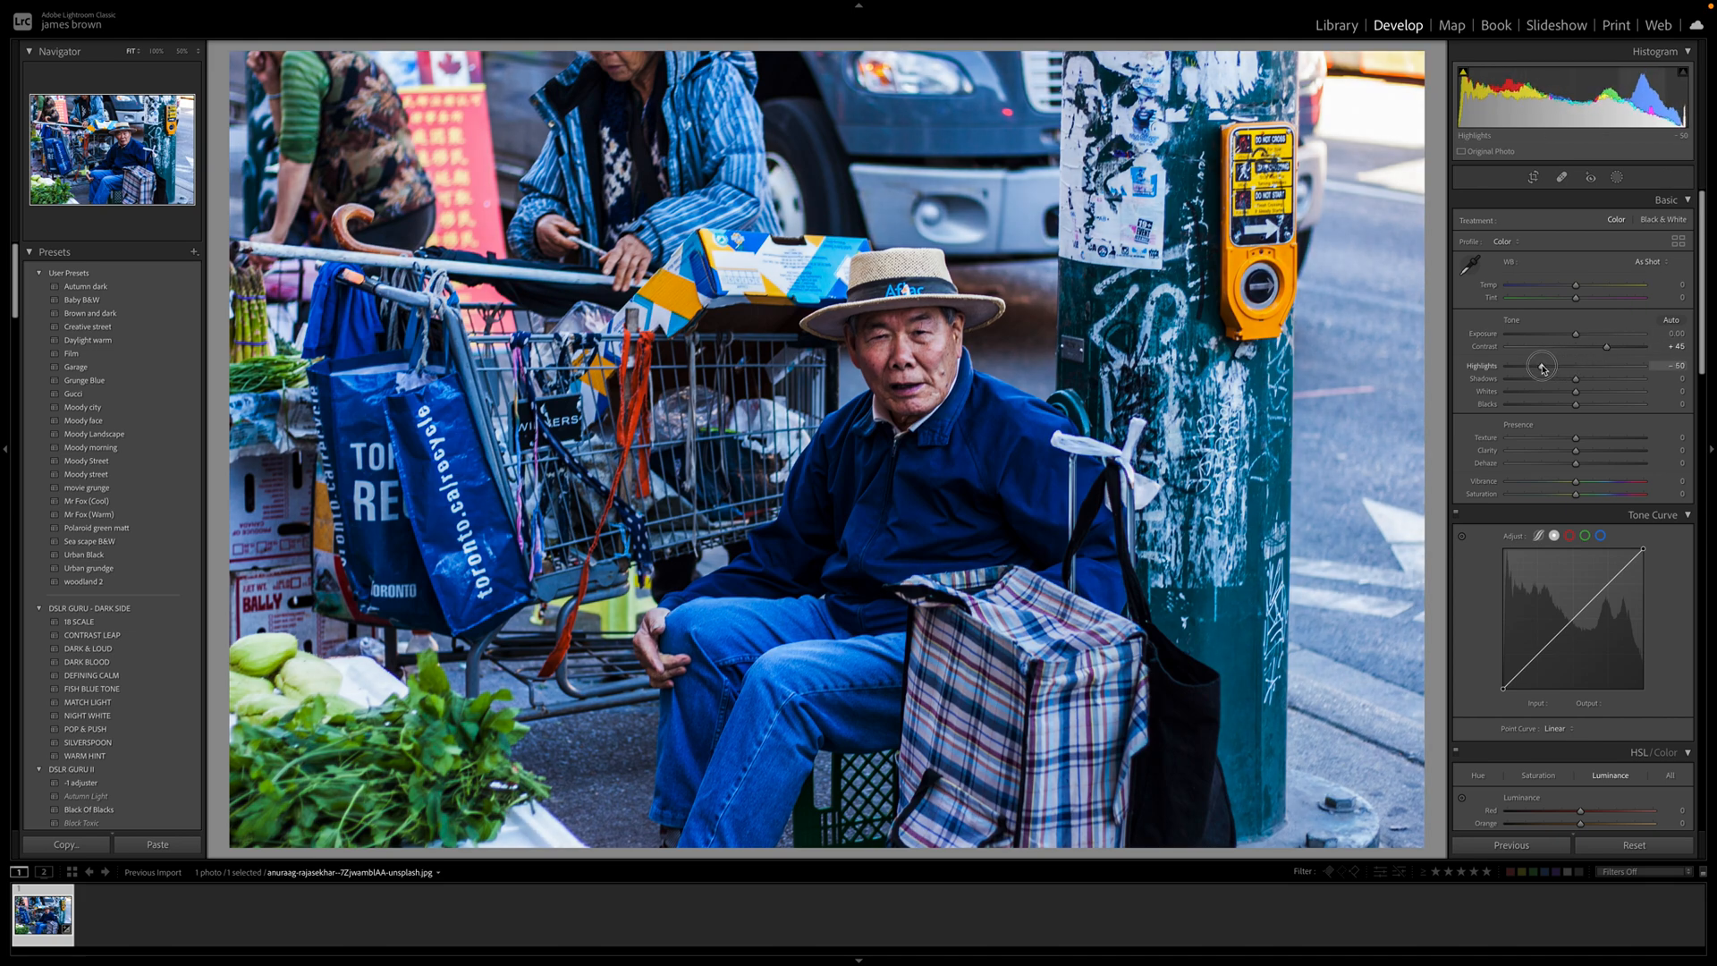
left_click_drag(1542, 368, 1538, 368)
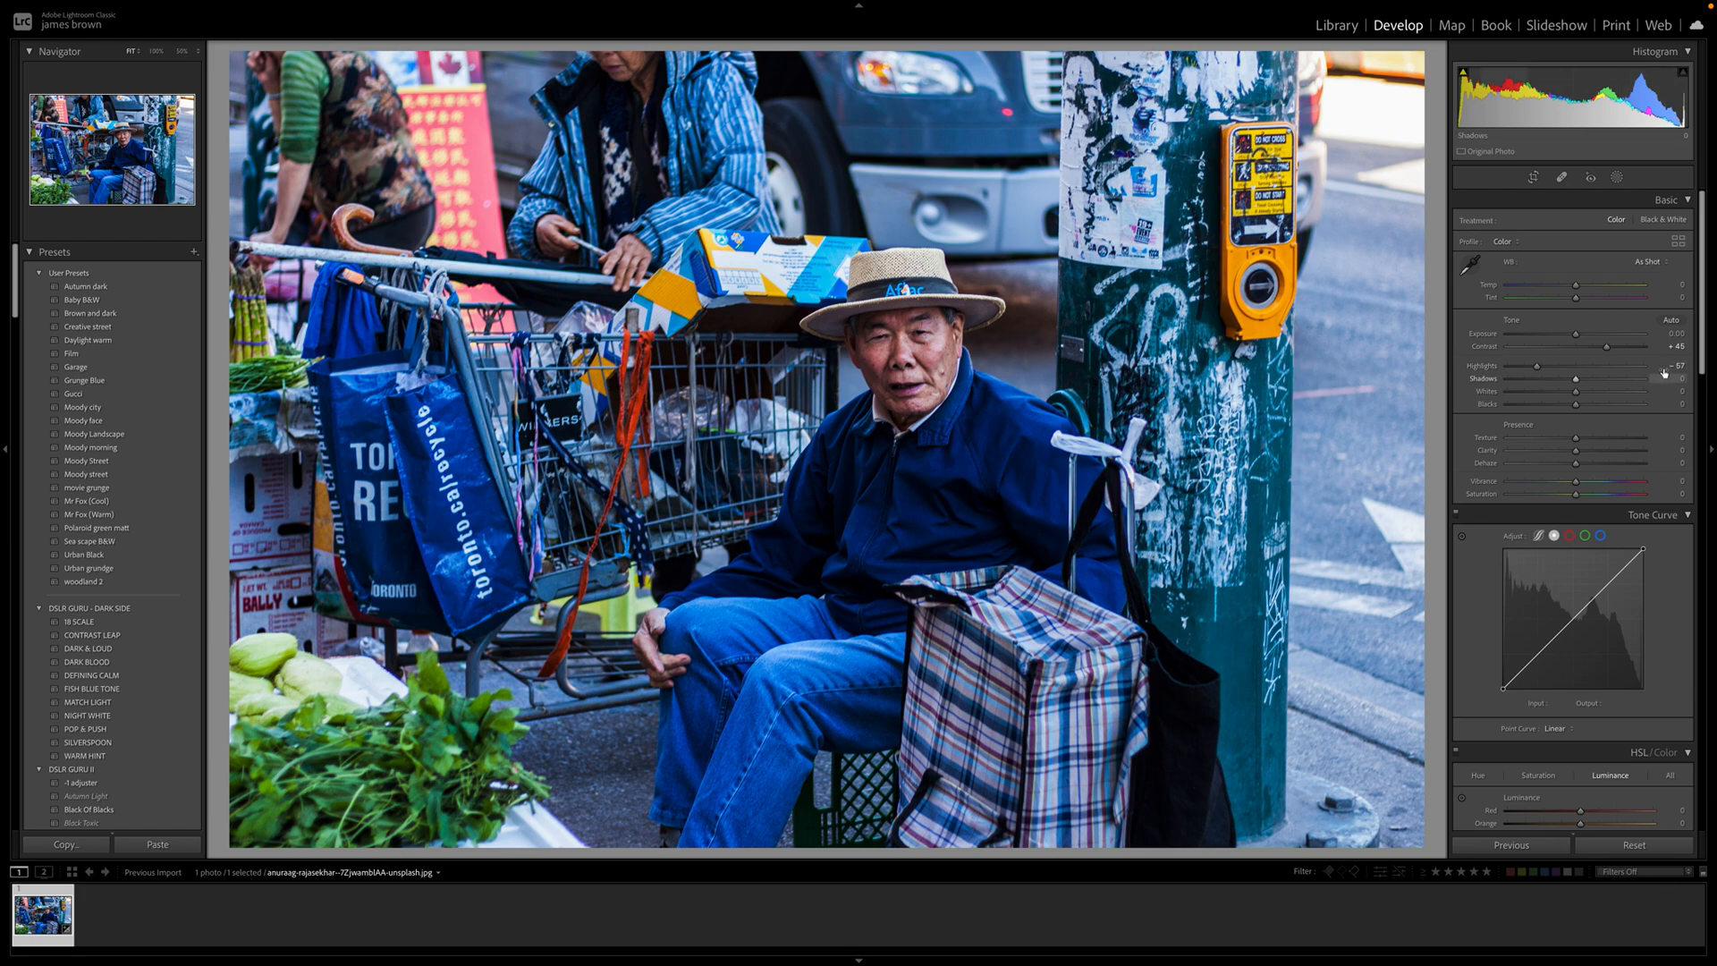
left_click_drag(1578, 382, 1620, 382)
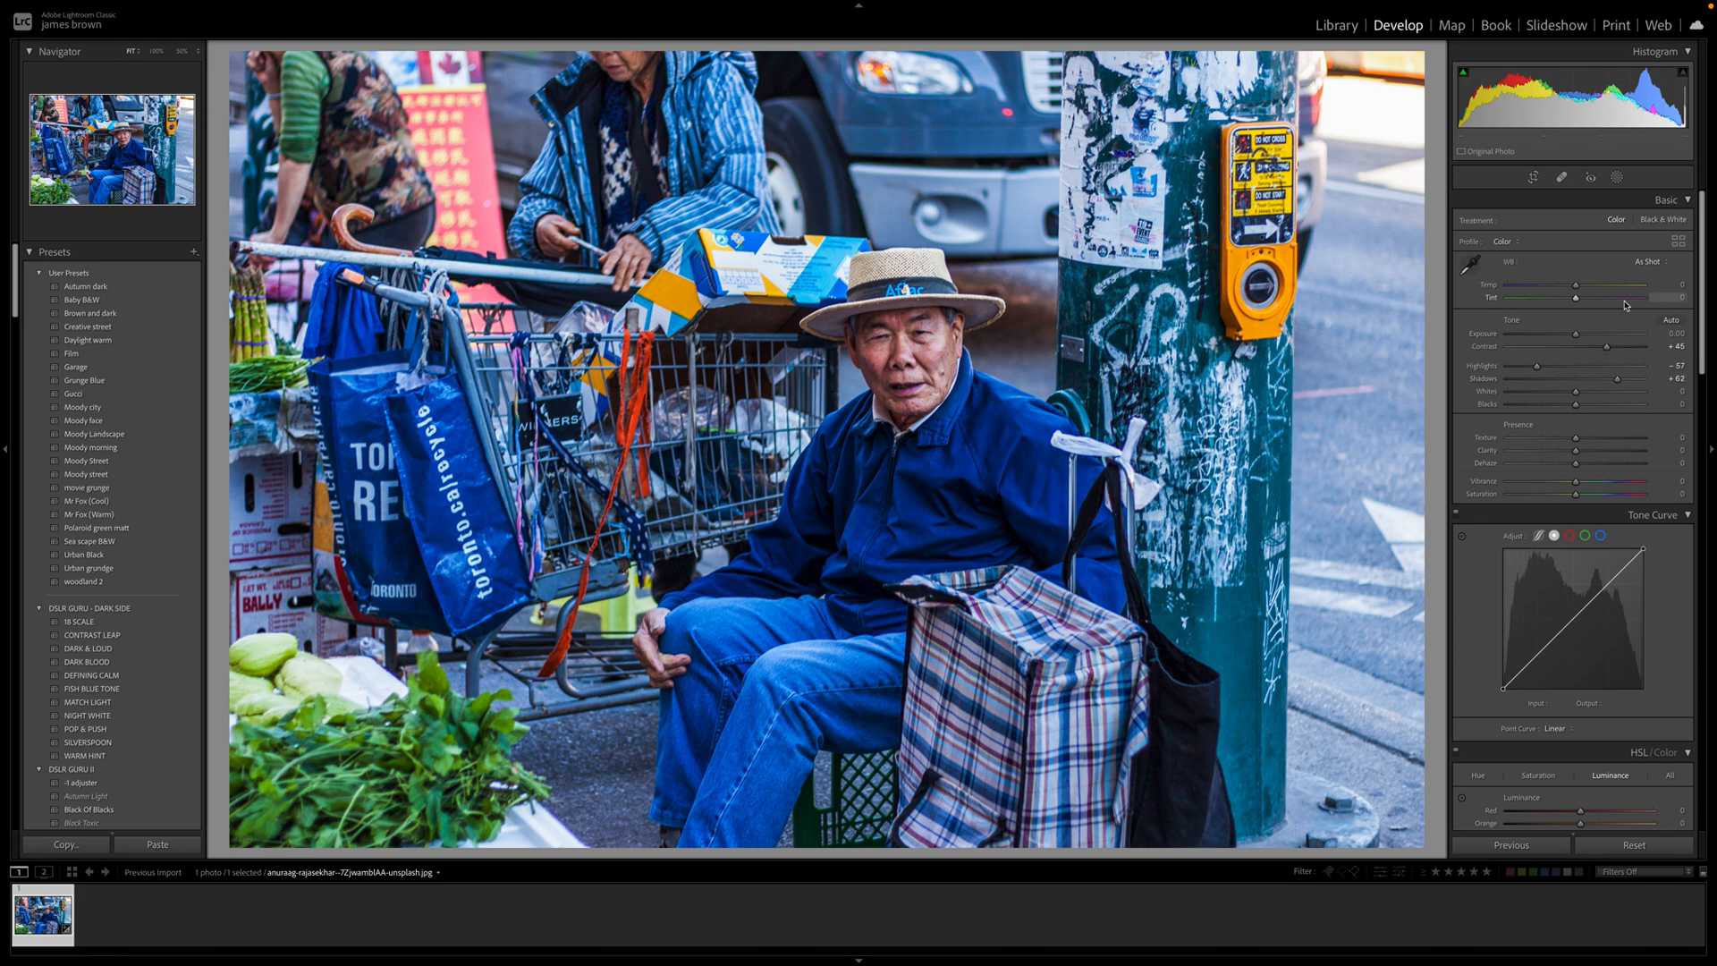
left_click(1576, 395)
left_click_drag(1576, 394, 1557, 397)
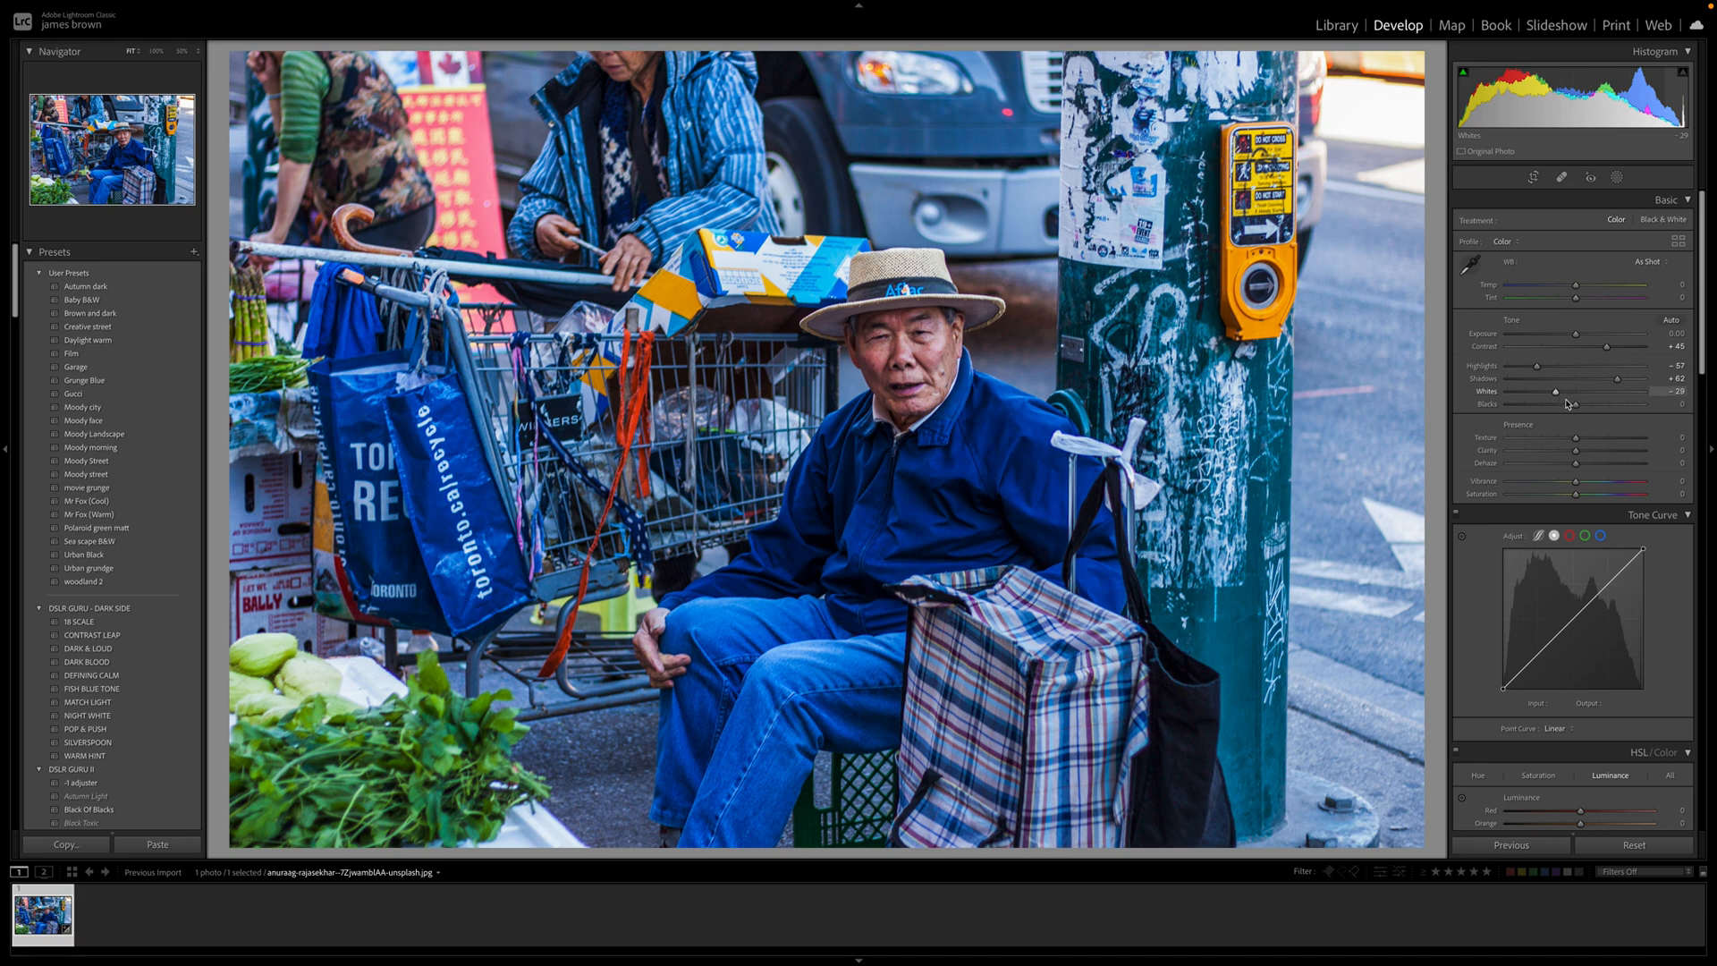
left_click_drag(1575, 404, 1542, 405)
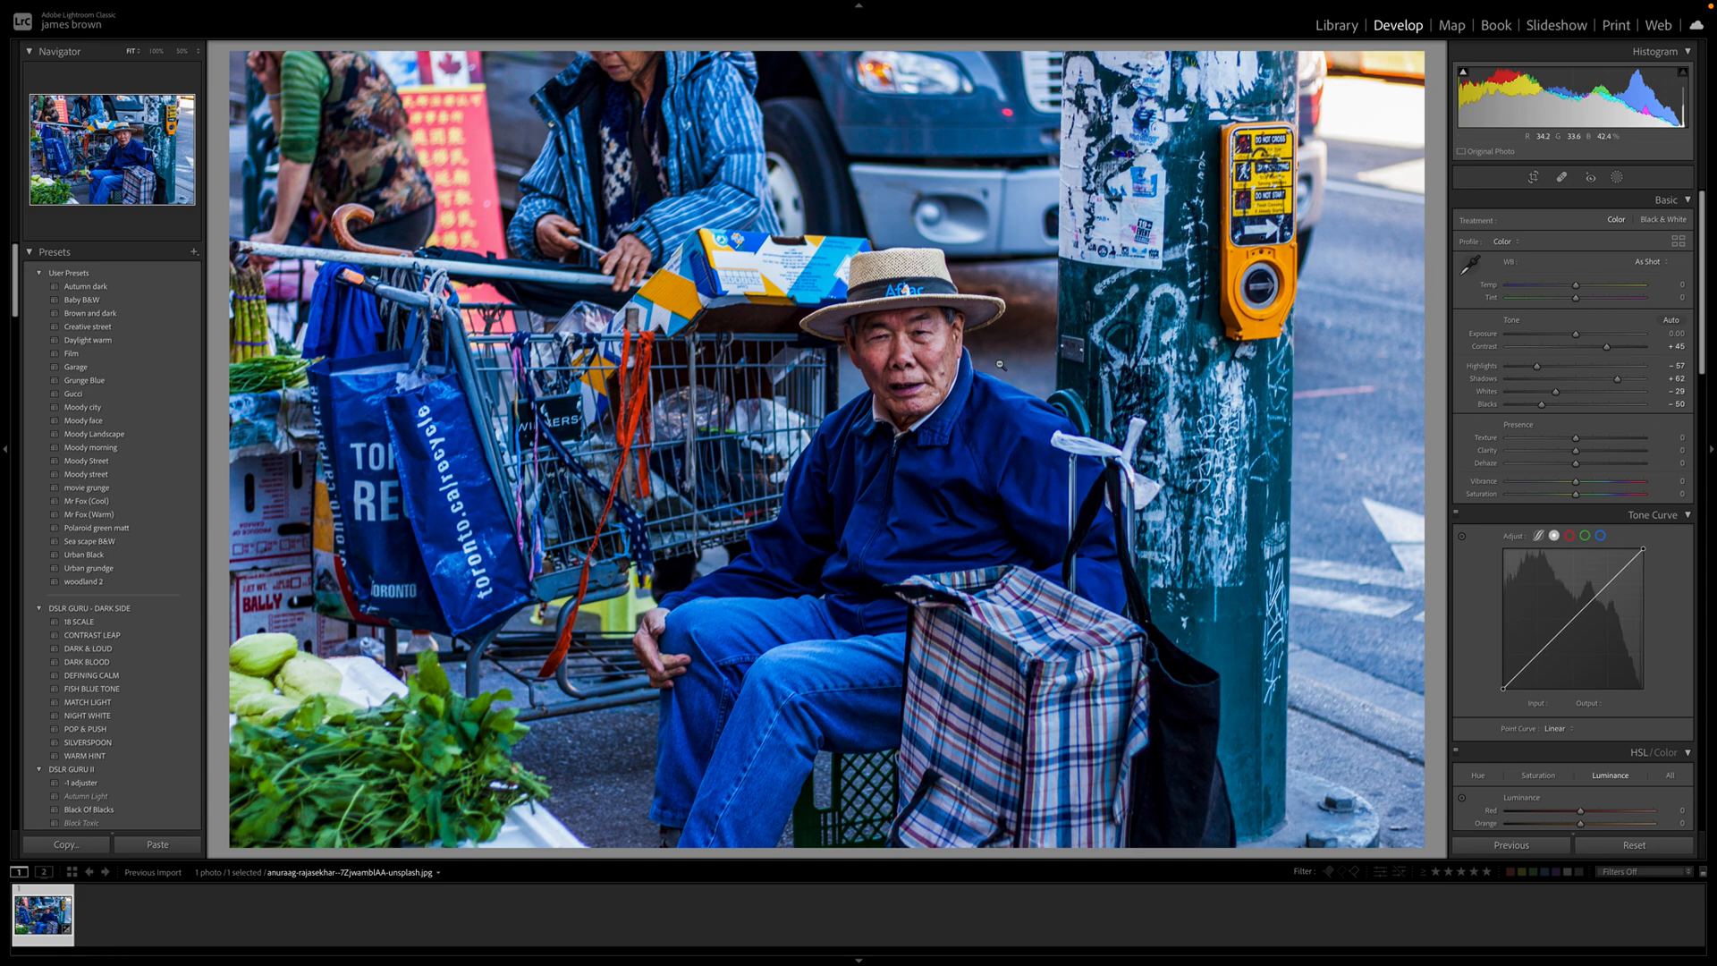
- Set Texture to +29, Clarity to +10 and Dehaze to +52
left_click(1577, 440)
left_click_drag(1579, 442, 1598, 443)
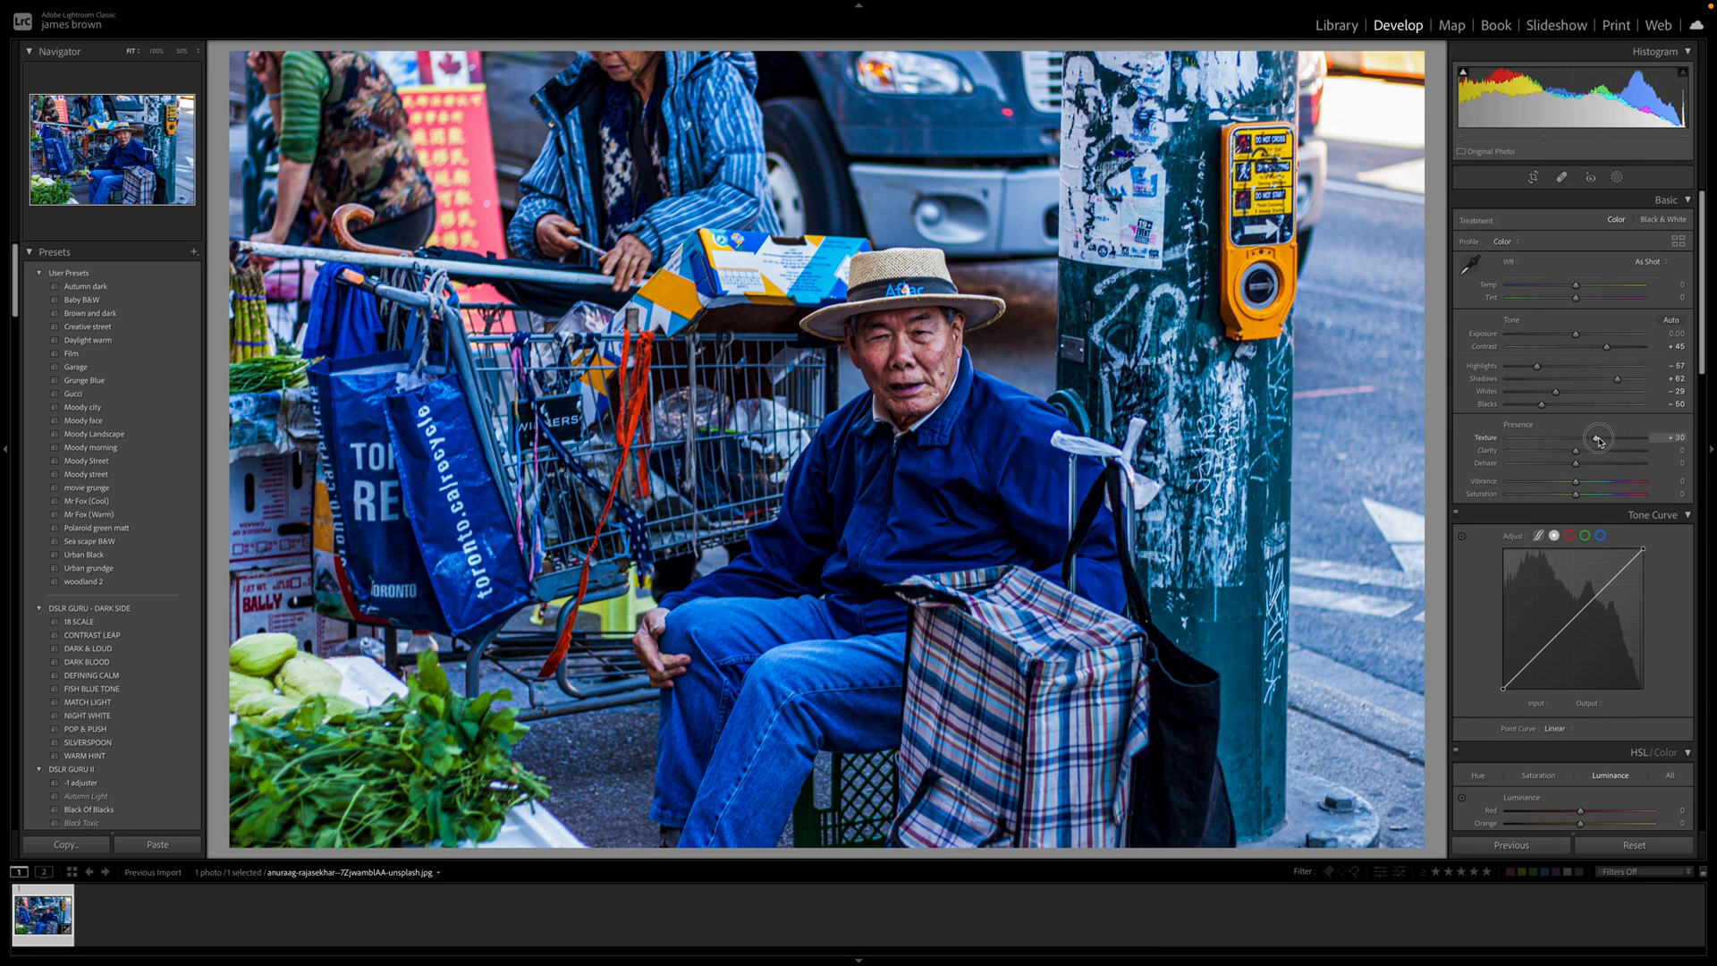
left_click_drag(1598, 442, 1595, 442)
left_click_drag(1576, 451, 1584, 455)
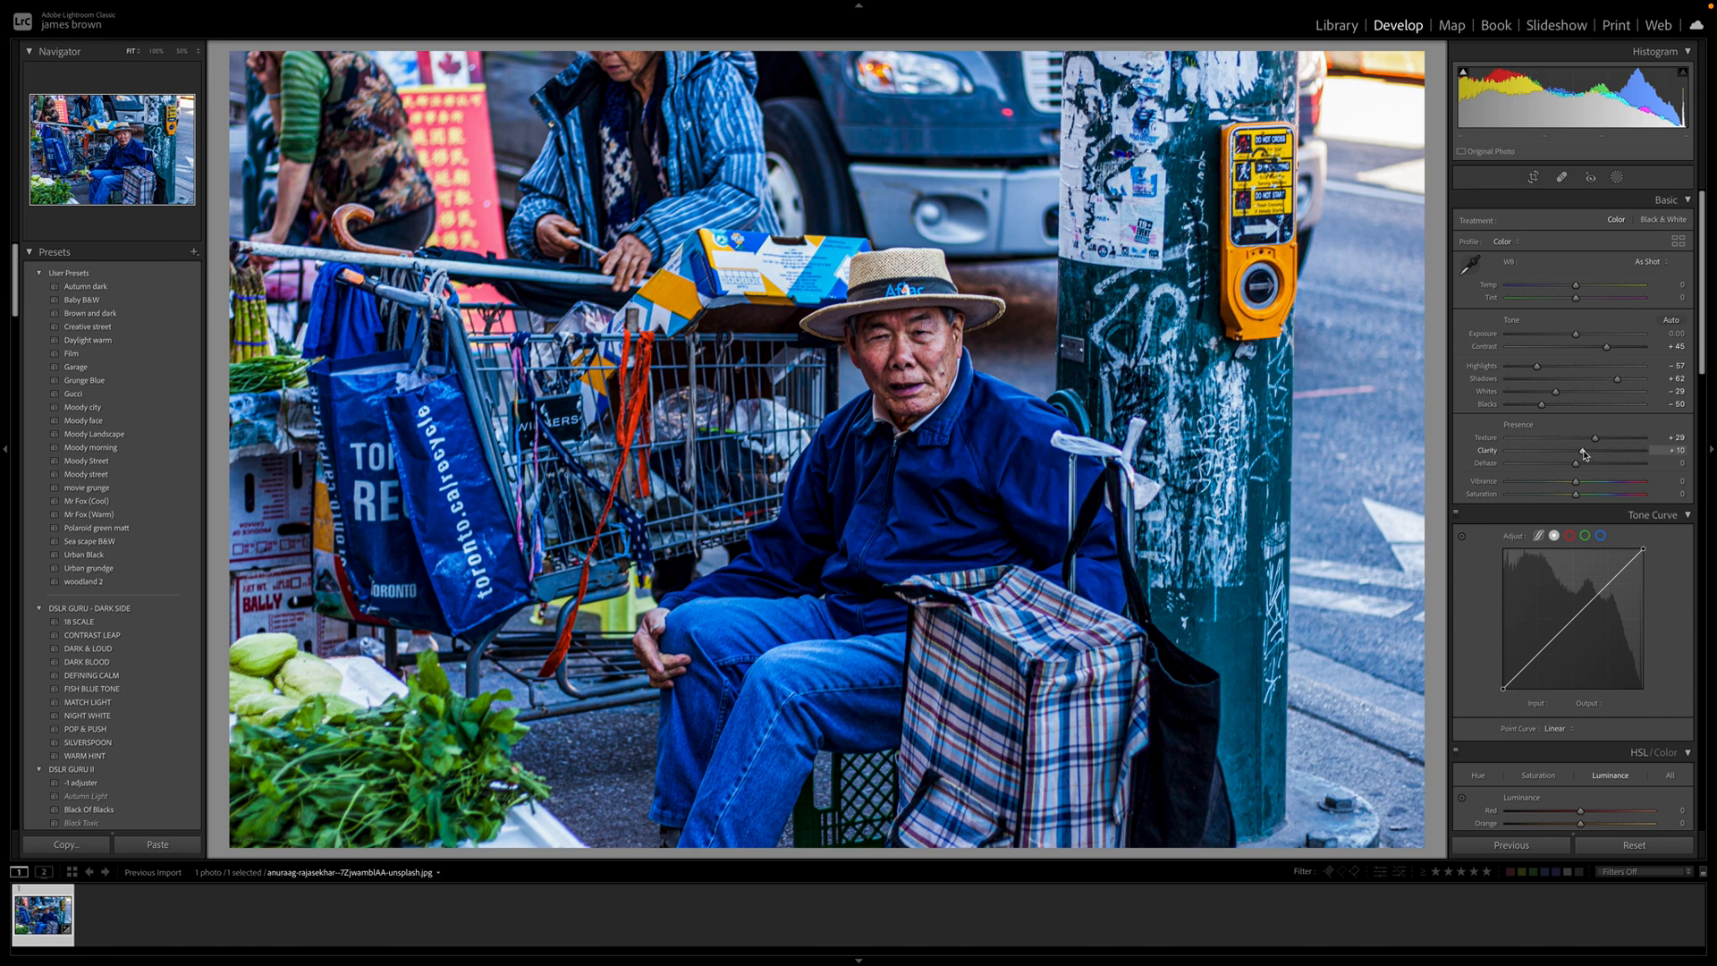
left_click_drag(1576, 463, 1611, 448)
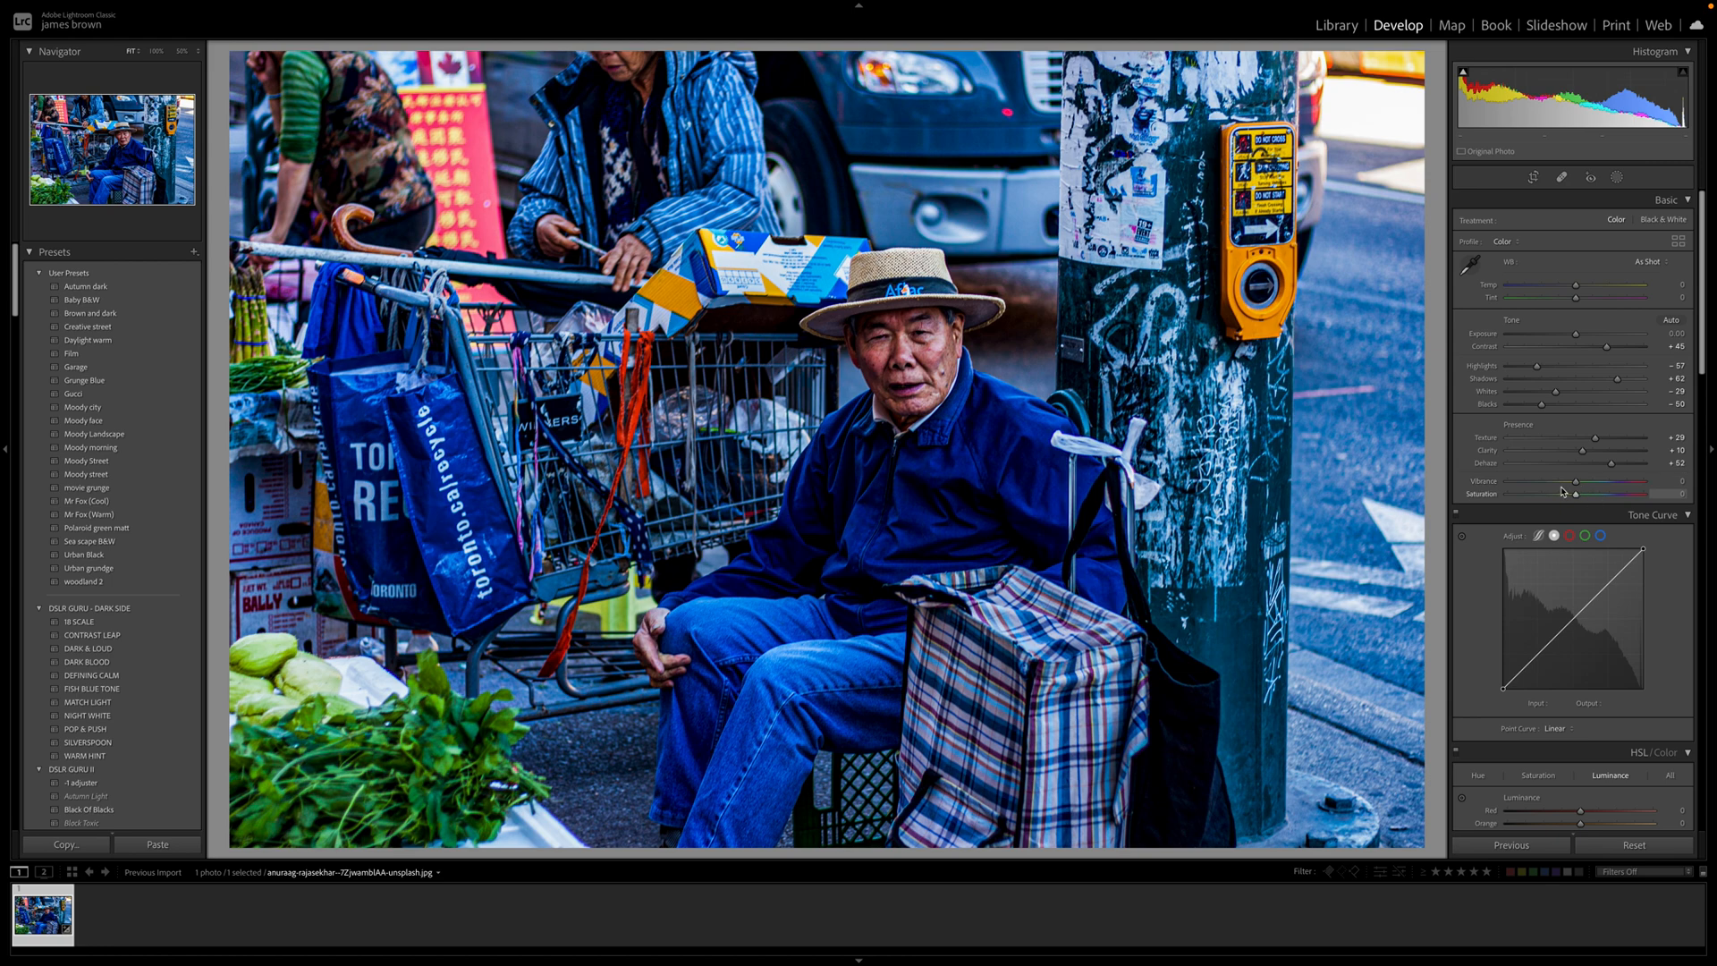
- Lower Vibrance to -20 and set the white balance to Temp +15 and Tint -7
left_click_drag(1576, 483, 1578, 498)
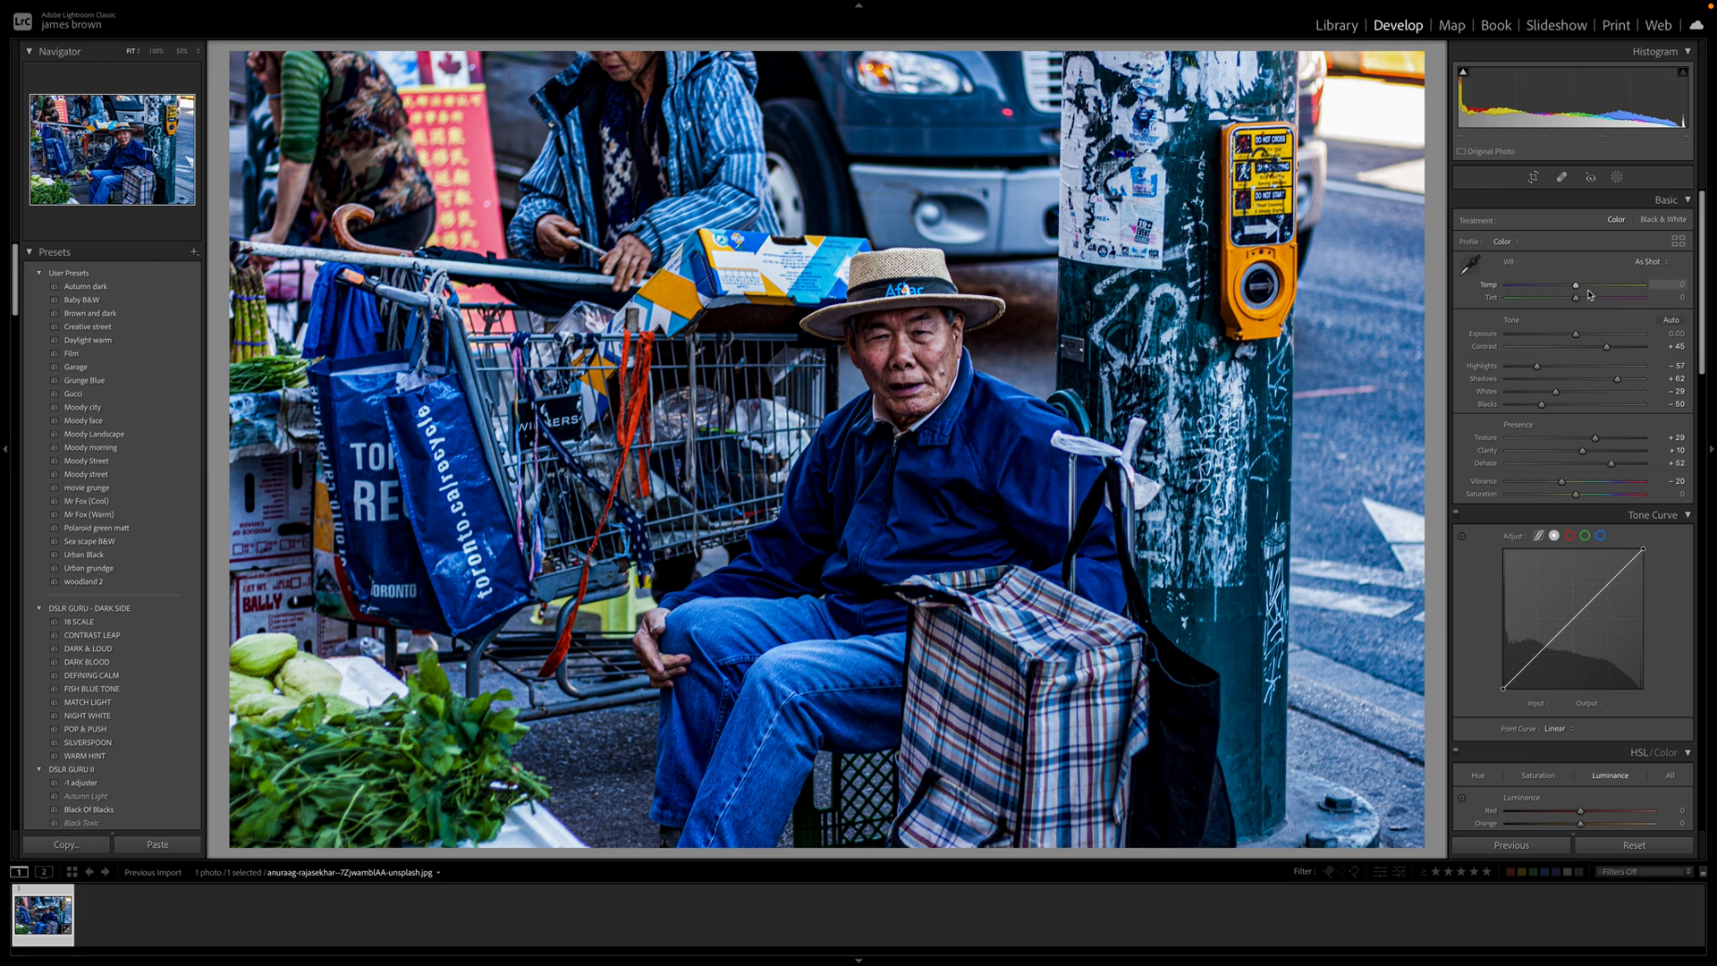
left_click_drag(1576, 288, 1578, 300)
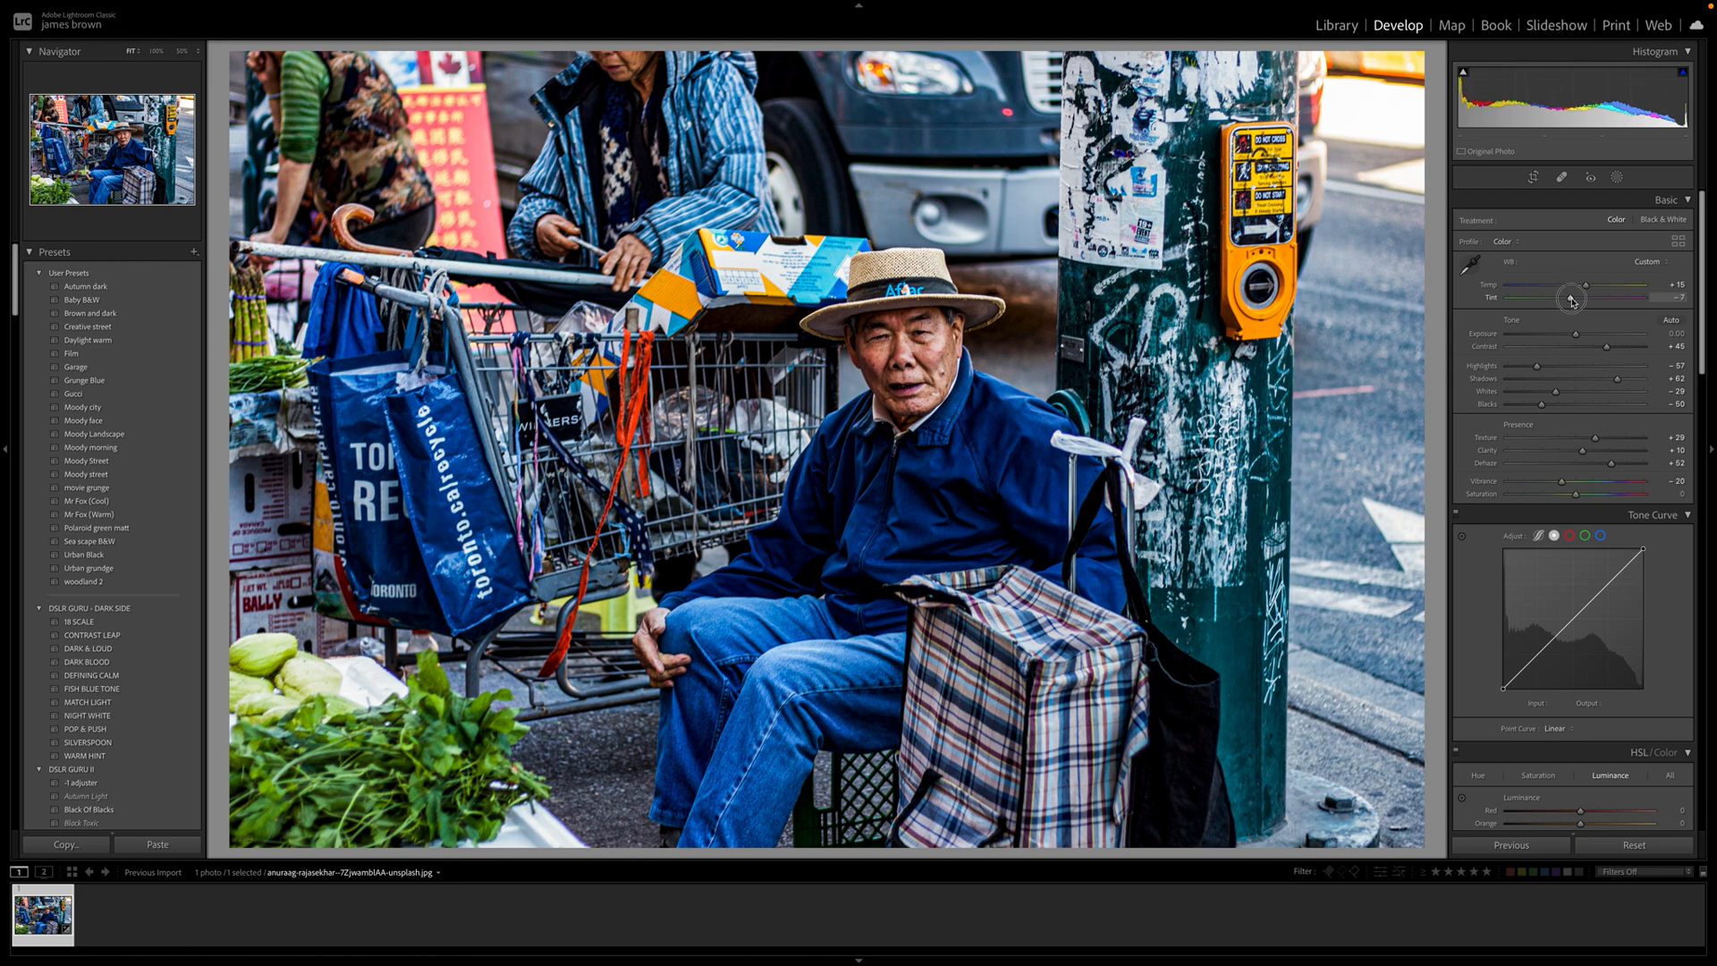
left_click_drag(1573, 302, 1571, 300)
- Shape the point curve: lift the black point to output 28, place a lower point at 90/84 and pull an upper point to about 180/165
scroll(1555, 313, "down", 1)
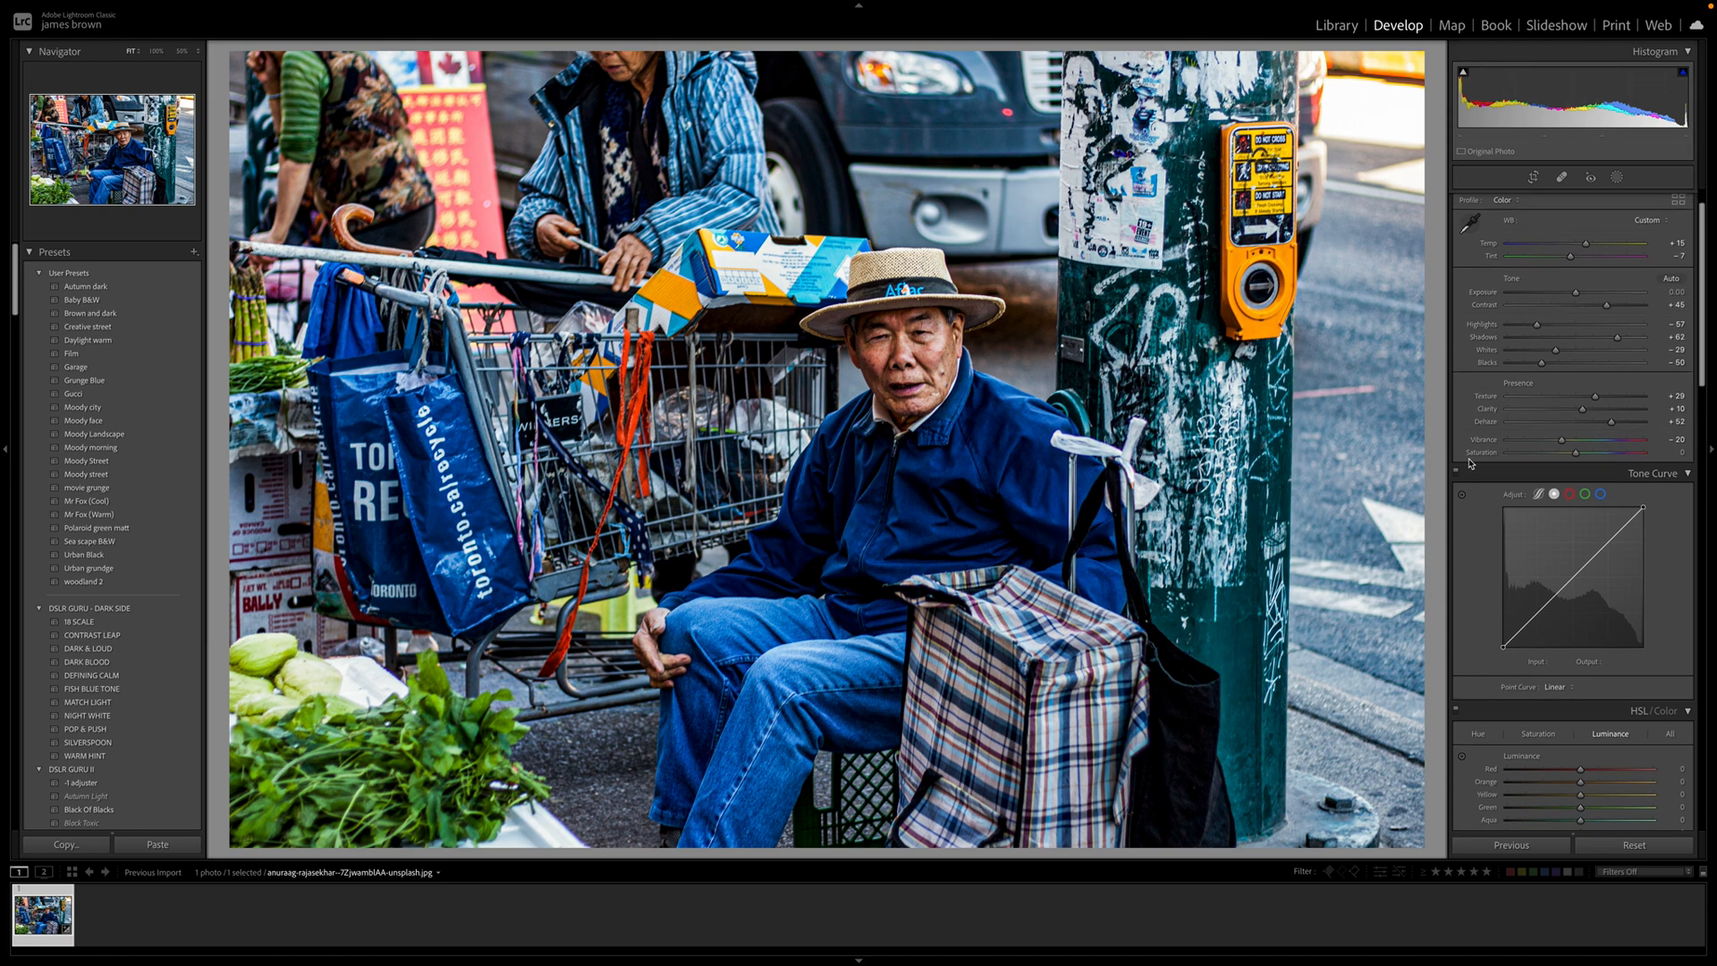
scroll(1471, 465, "up", 1)
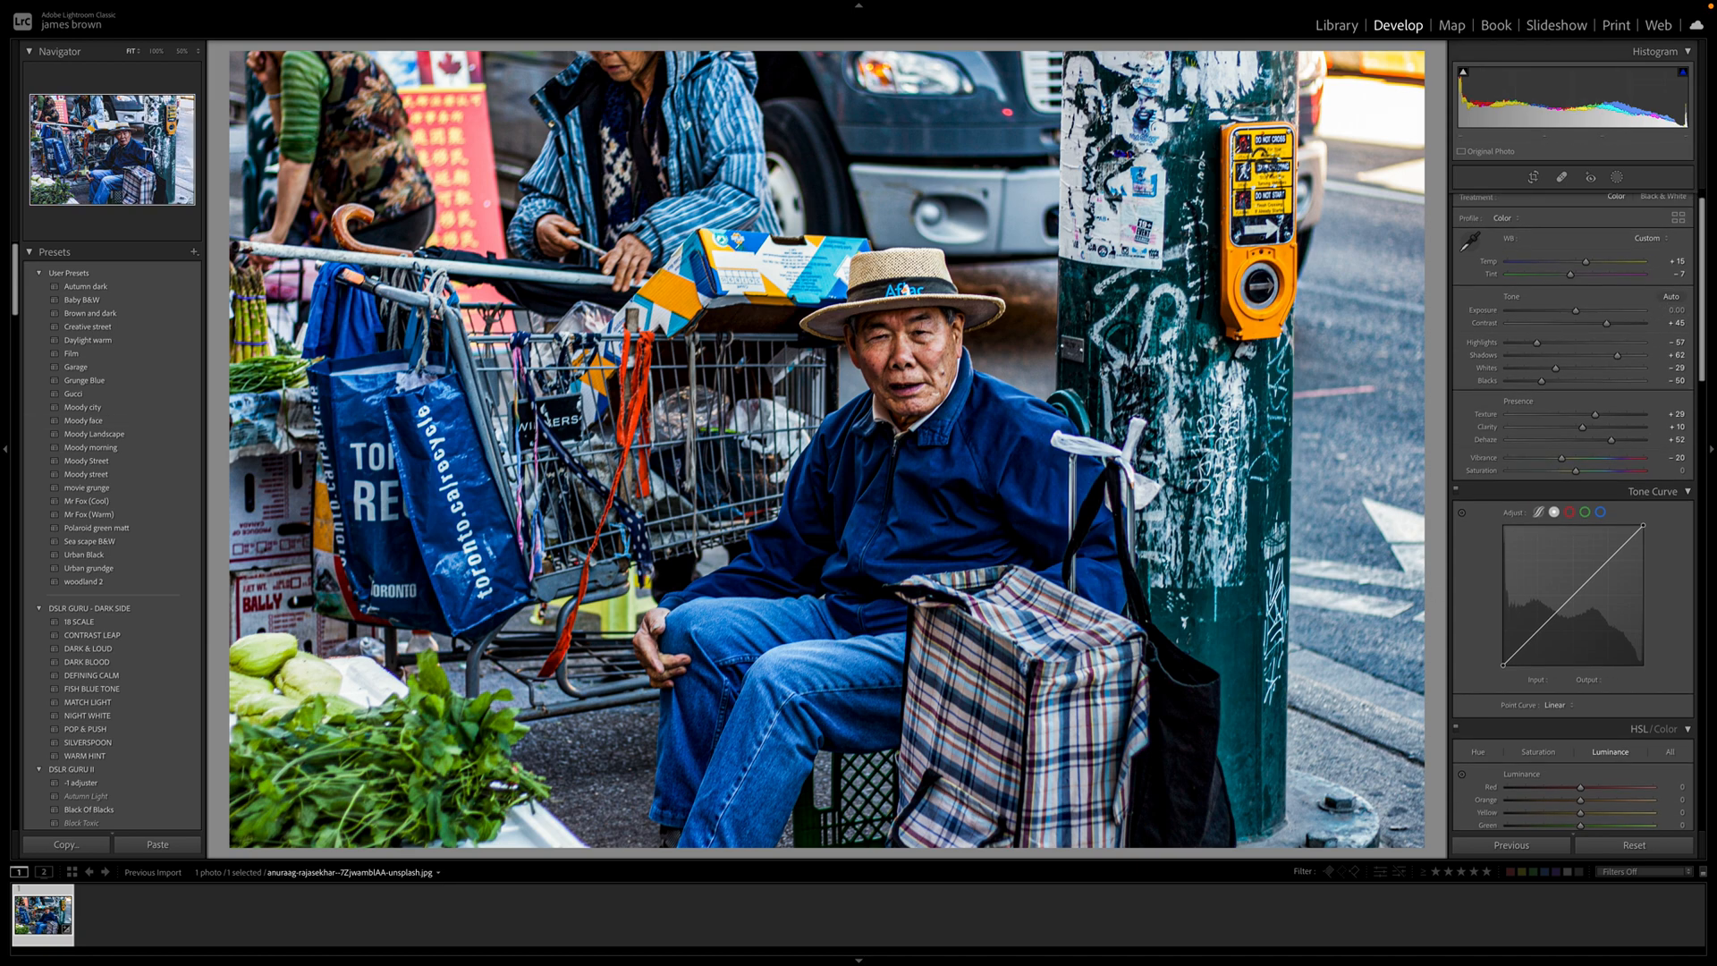
scroll(1668, 347, "down", 9)
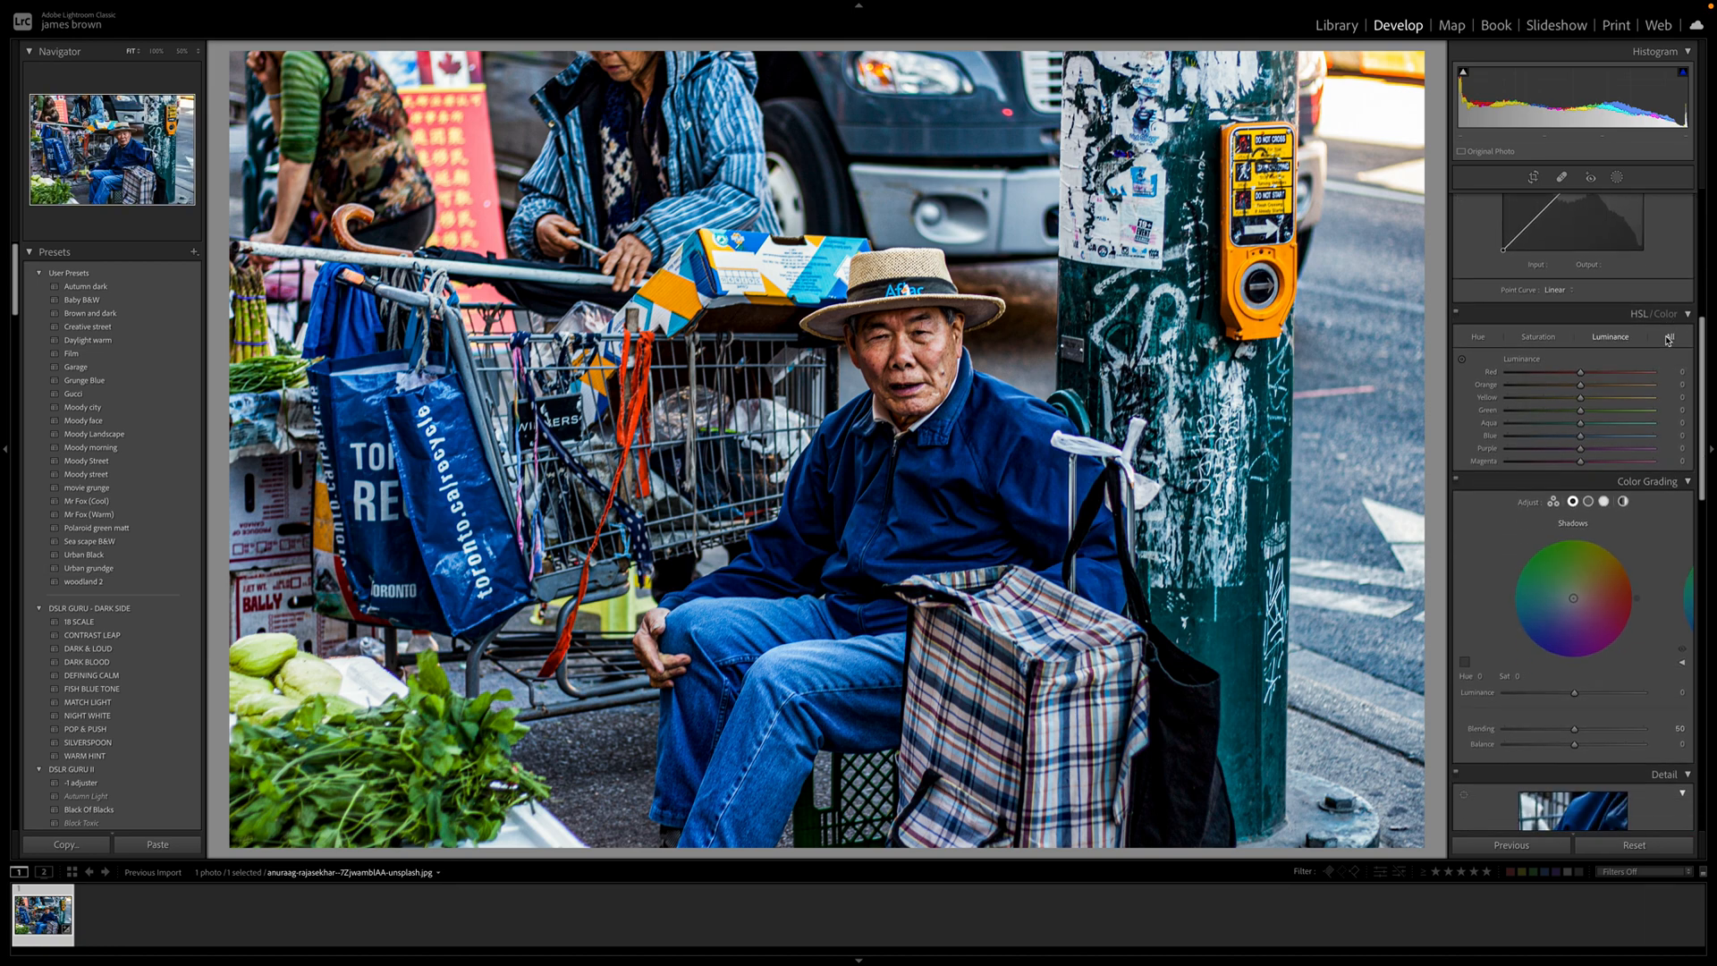
scroll(1668, 347, "up", 5)
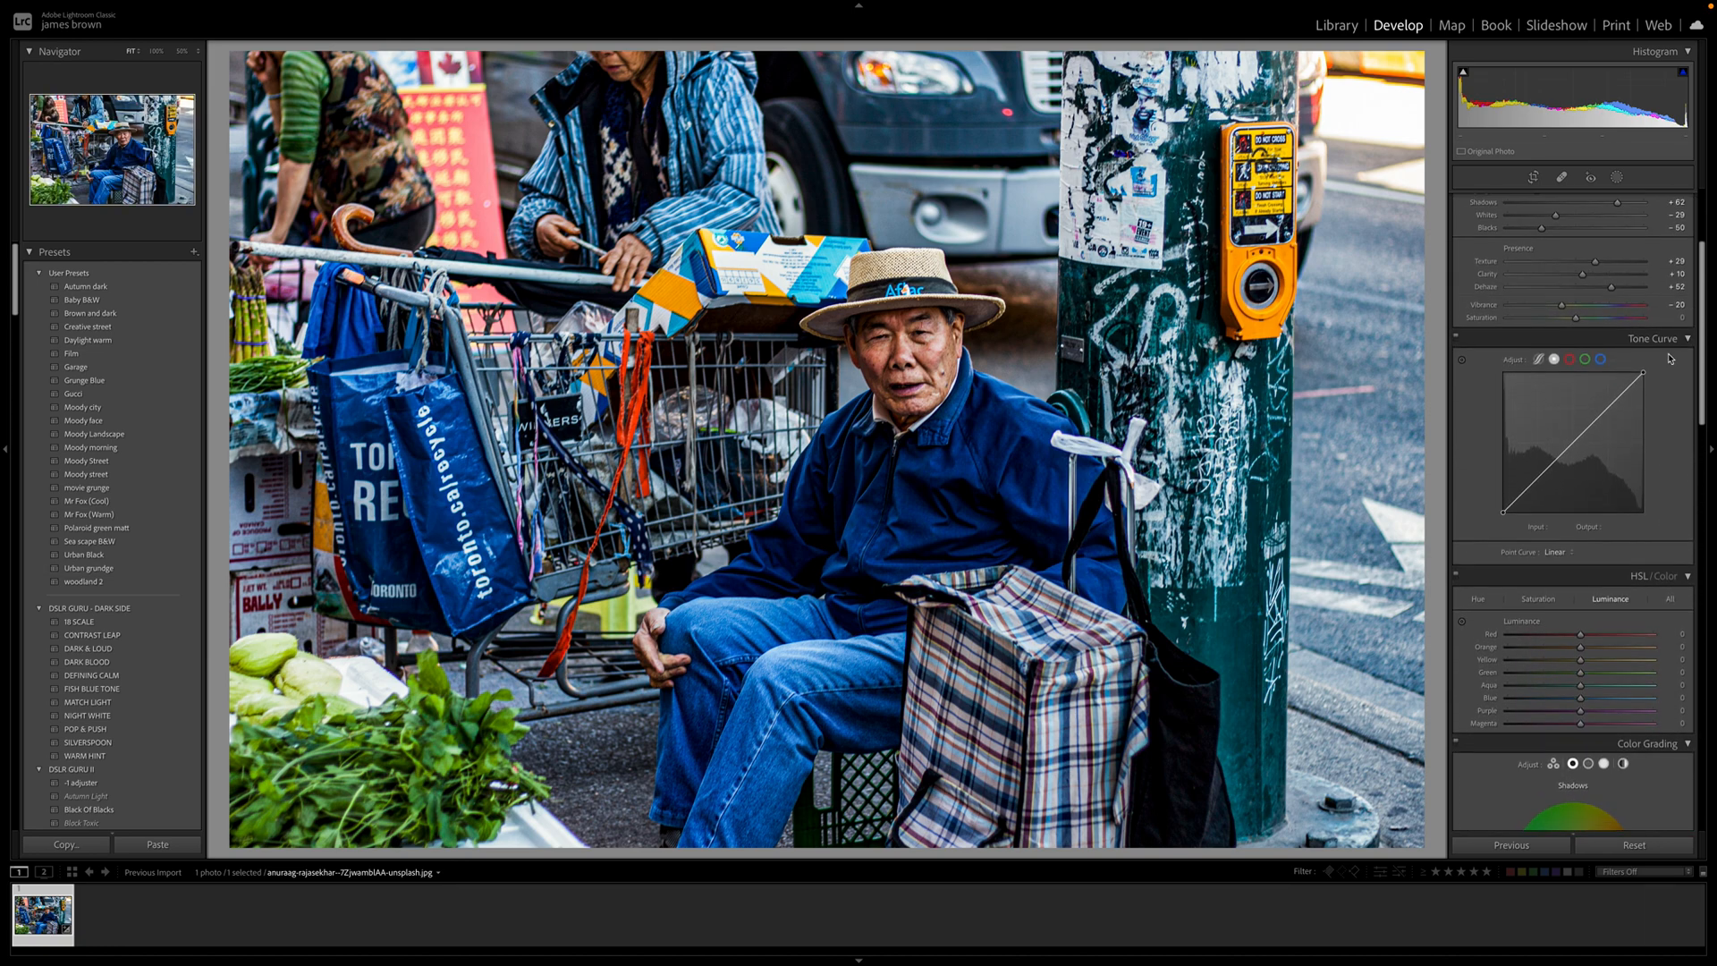
left_click(1592, 423)
left_click_drag(1503, 513, 1495, 501)
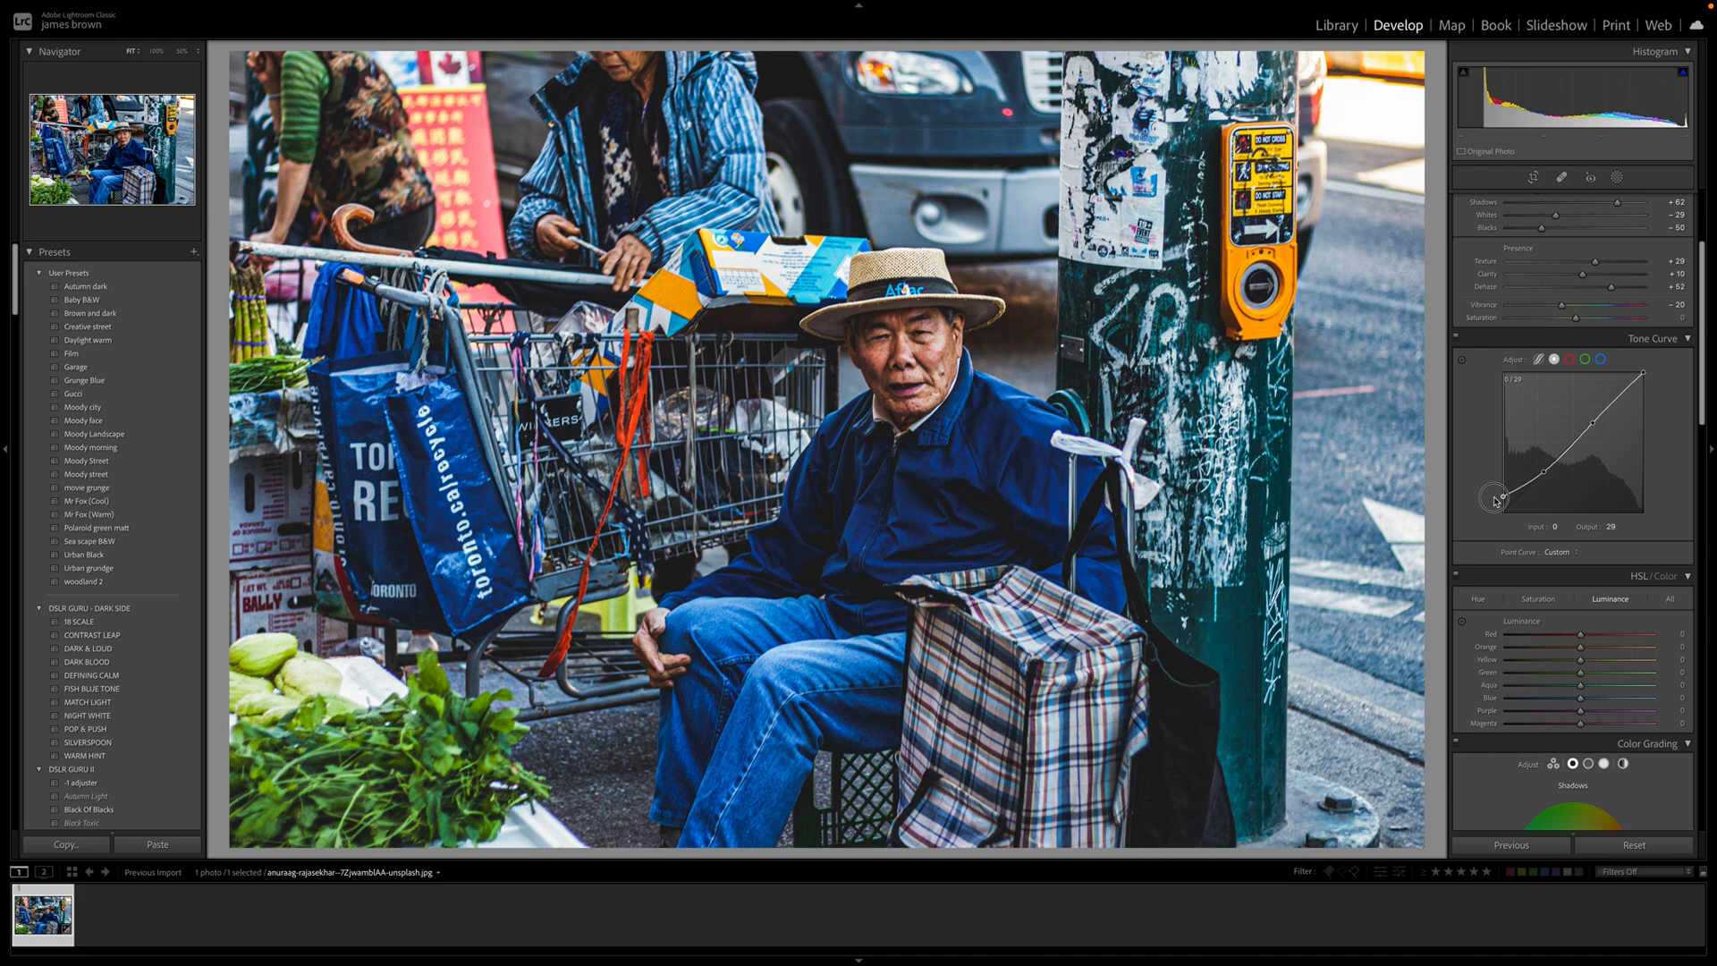
left_click_drag(1541, 479, 1553, 466)
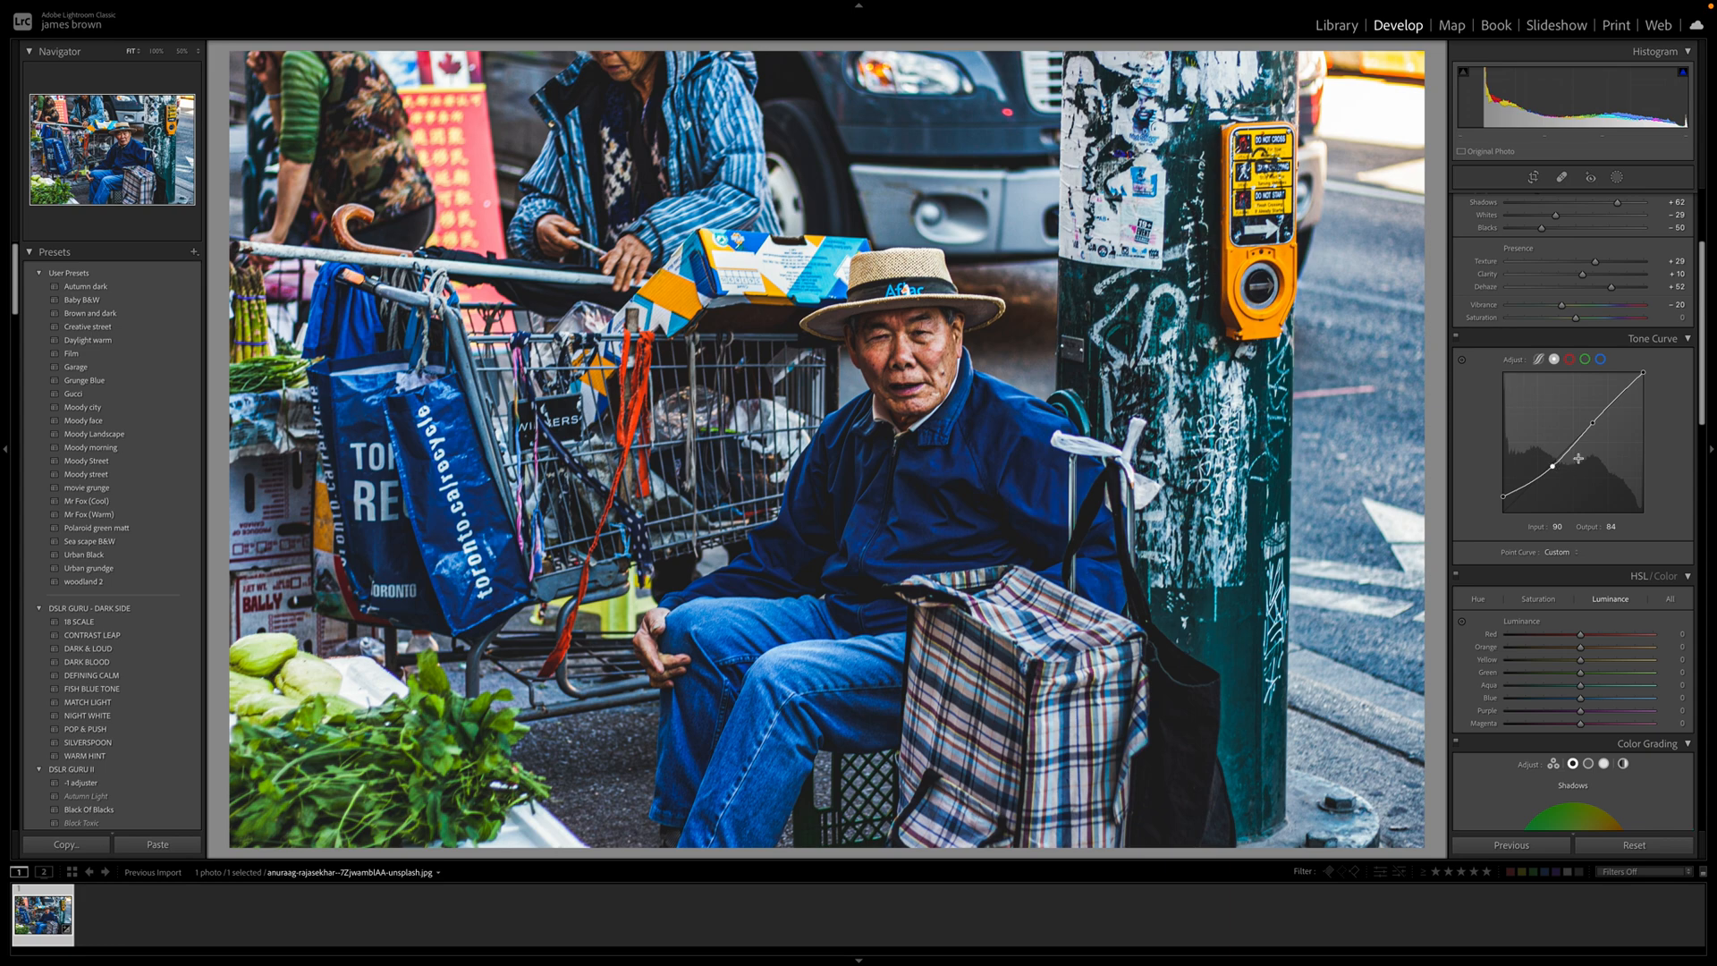
left_click_drag(1552, 467, 1553, 466)
left_click_drag(1591, 424, 1603, 424)
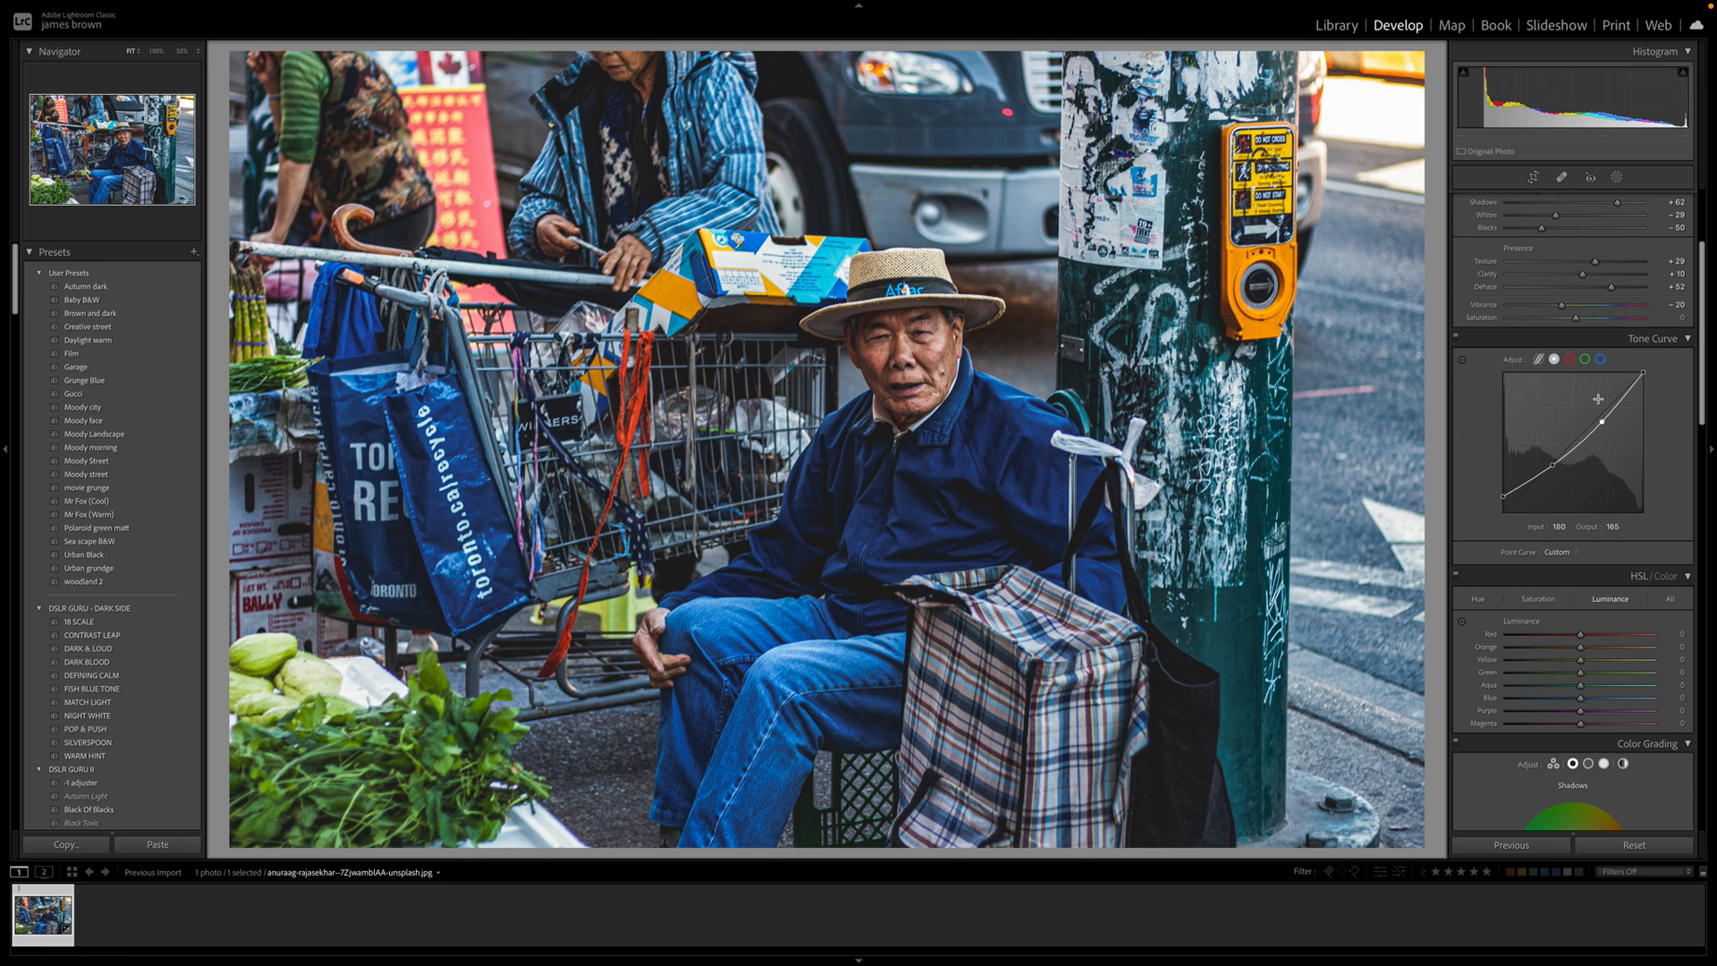
- Compare the photo with the tone curve off and on, and slightly fine-tune the curve's upper point
left_click(1463, 357)
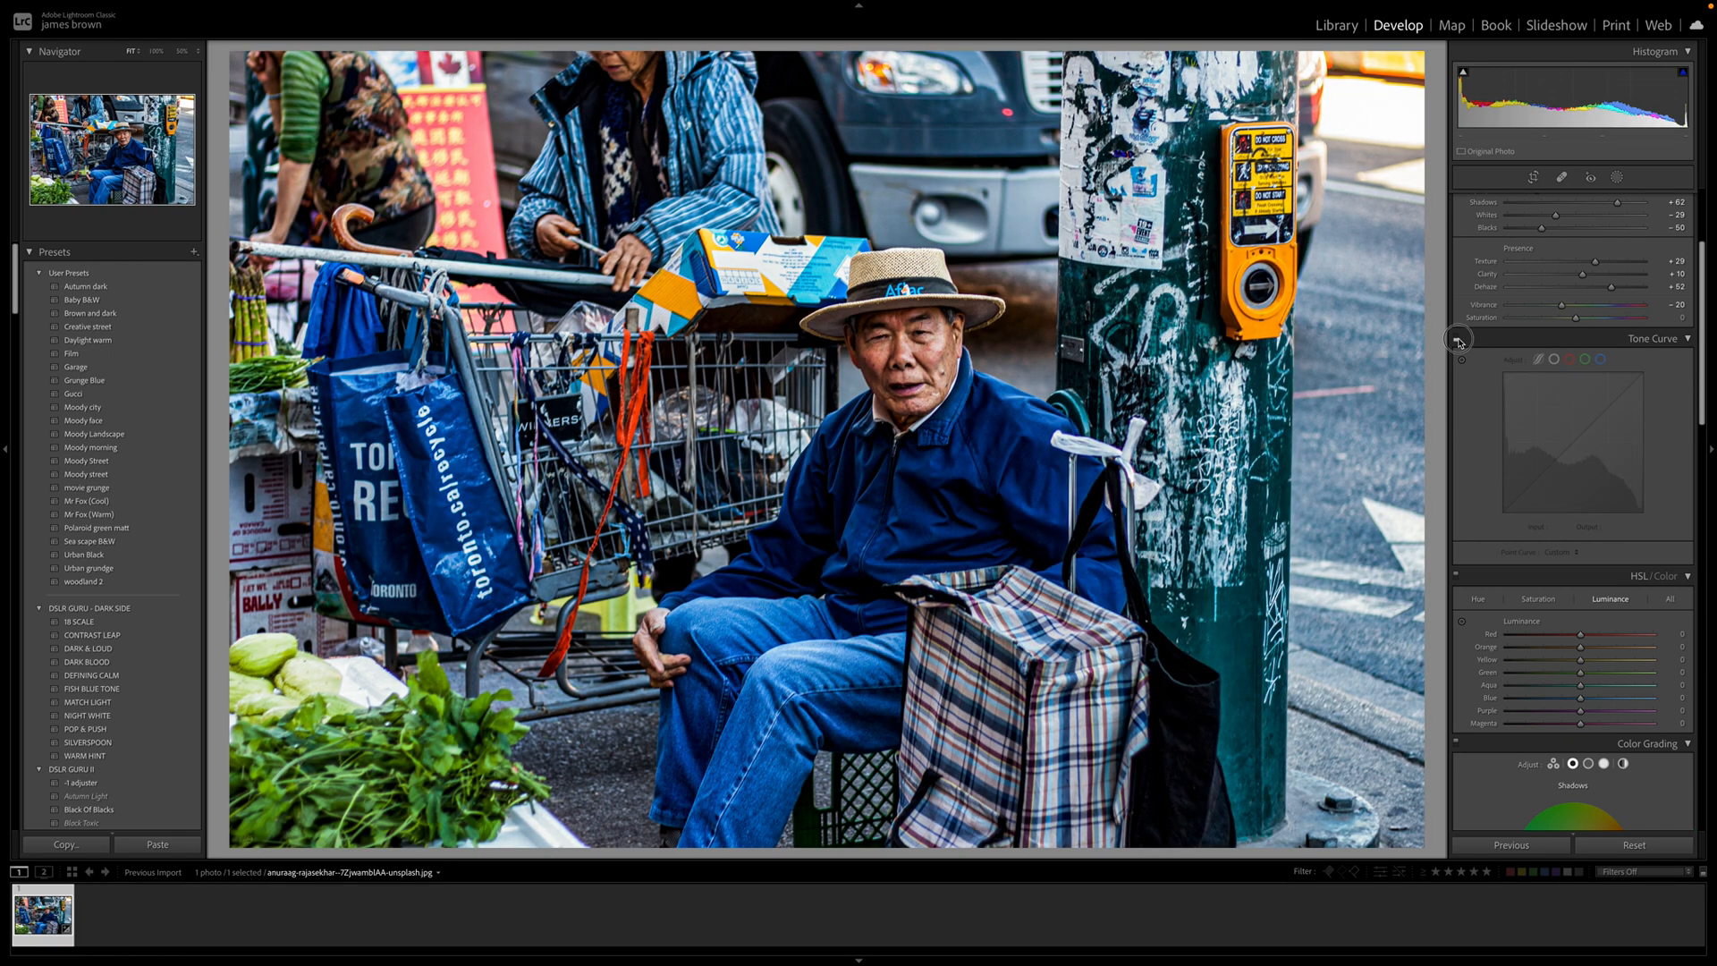
left_click(1457, 339)
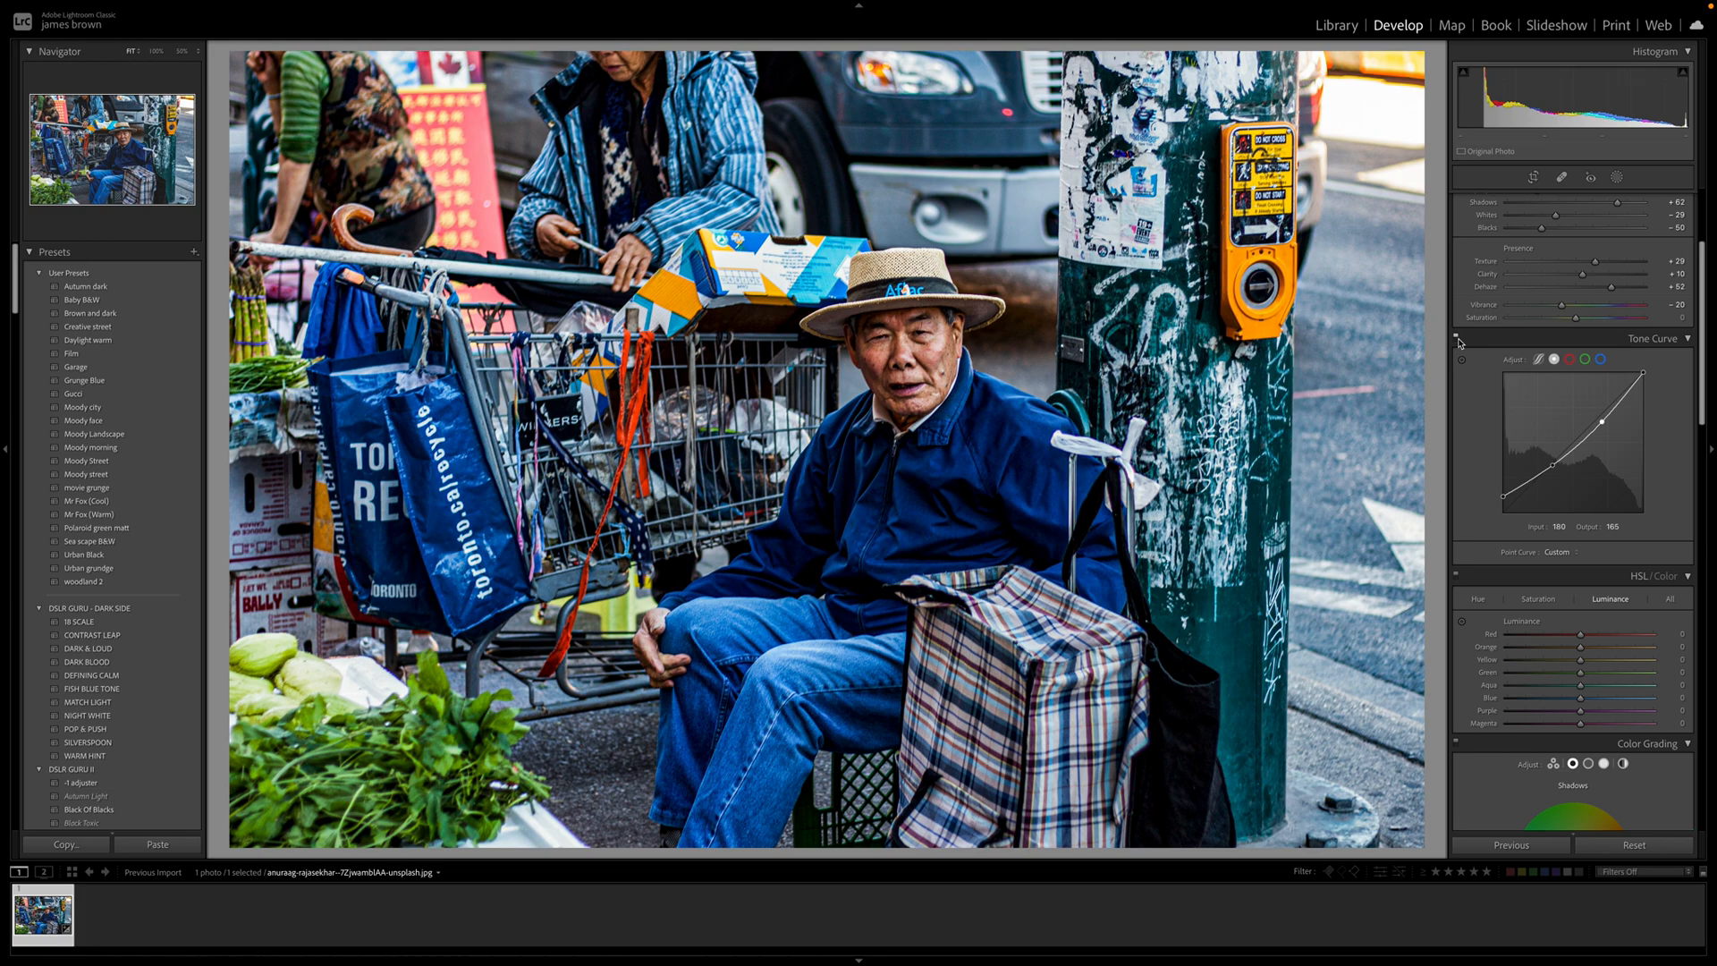
left_click(1457, 340)
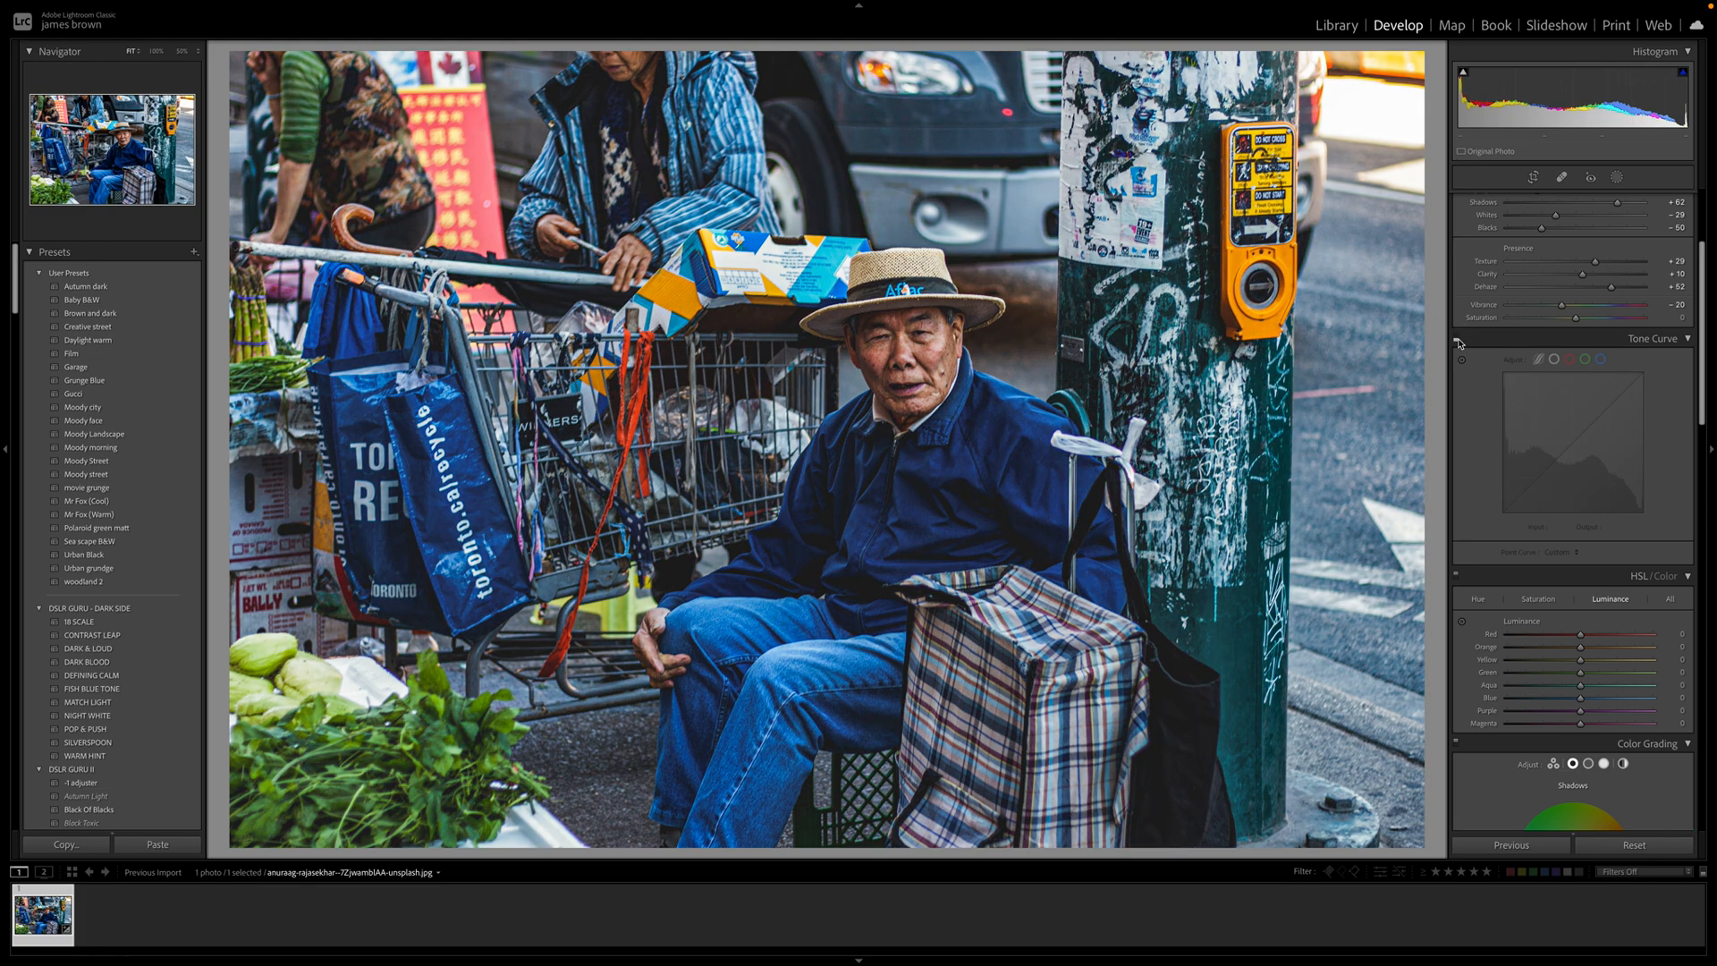
left_click(1457, 341)
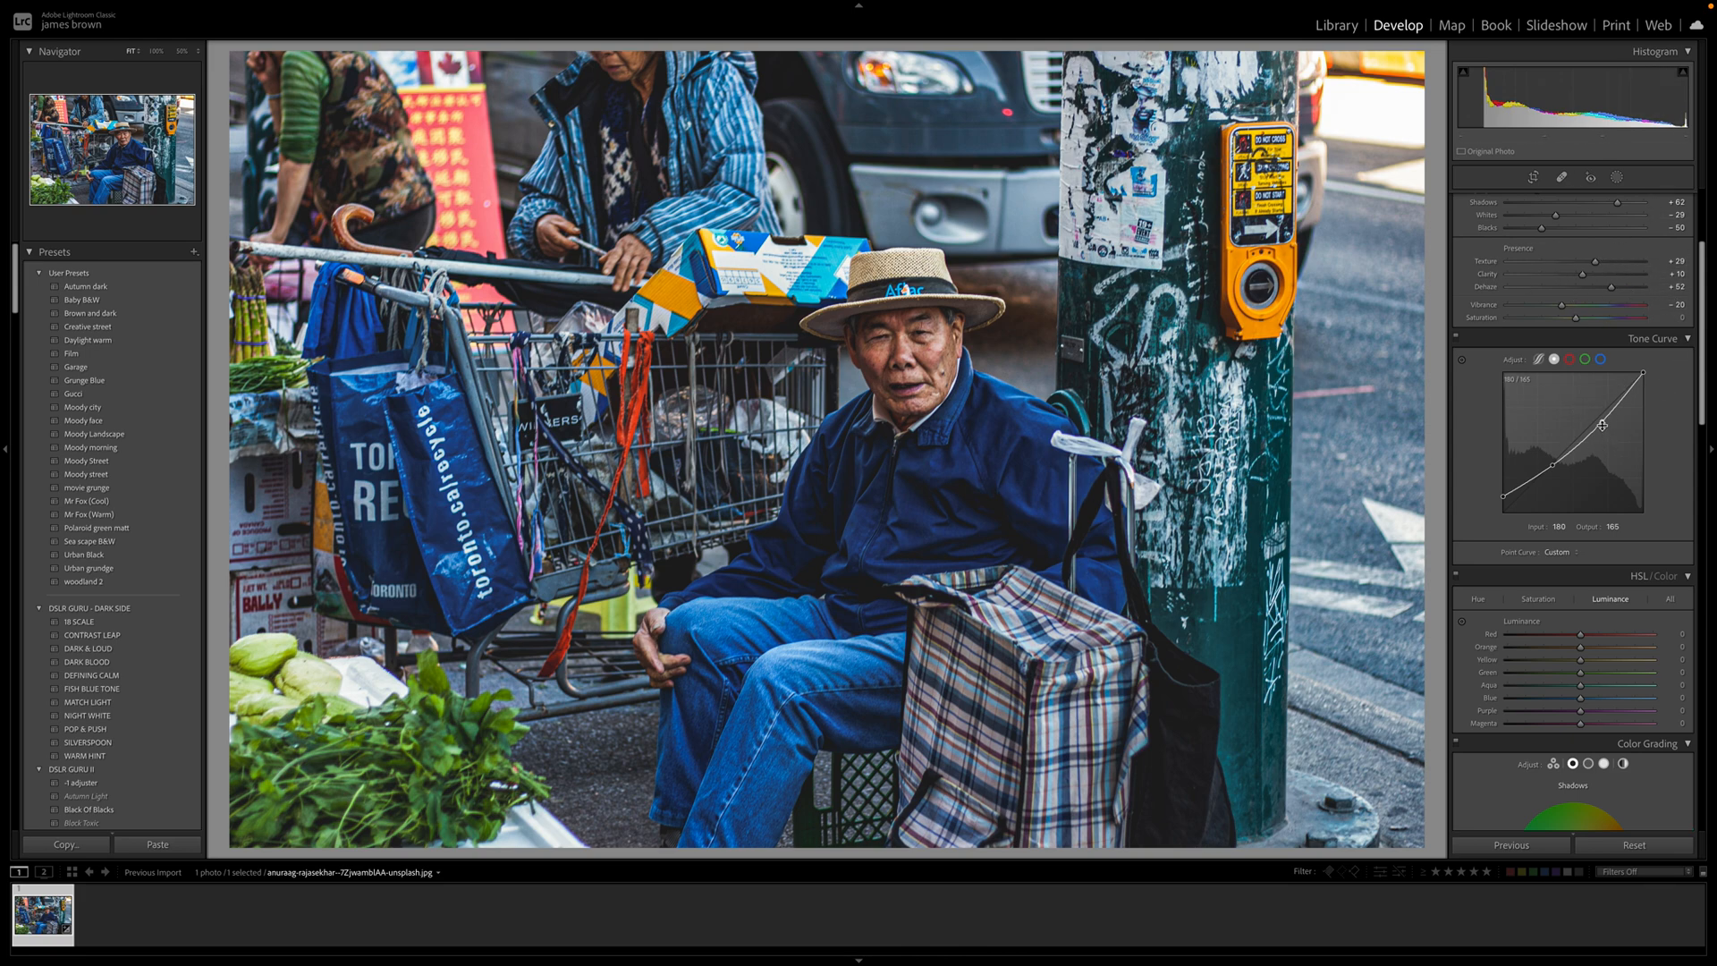
left_click_drag(1602, 422, 1604, 425)
- Shift the HSL hues: Orange -12, Yellow -63, Green +56, Aqua -56 and Blue -20
scroll(1592, 510, "down", 3)
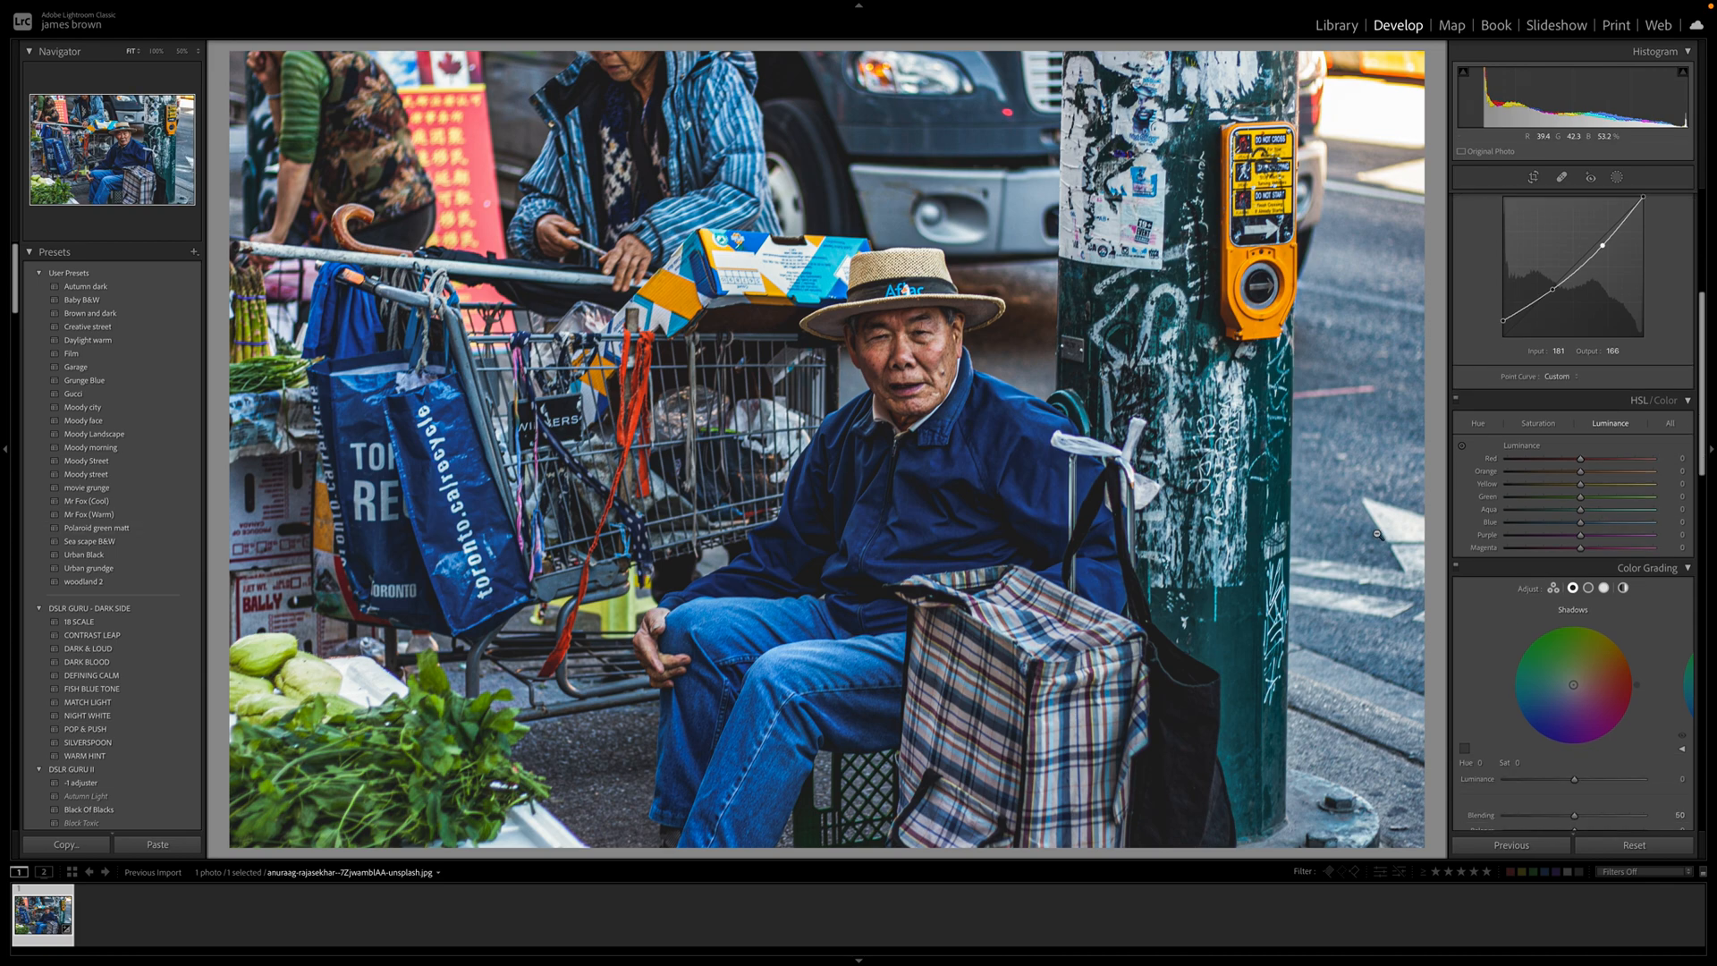
left_click(1479, 425)
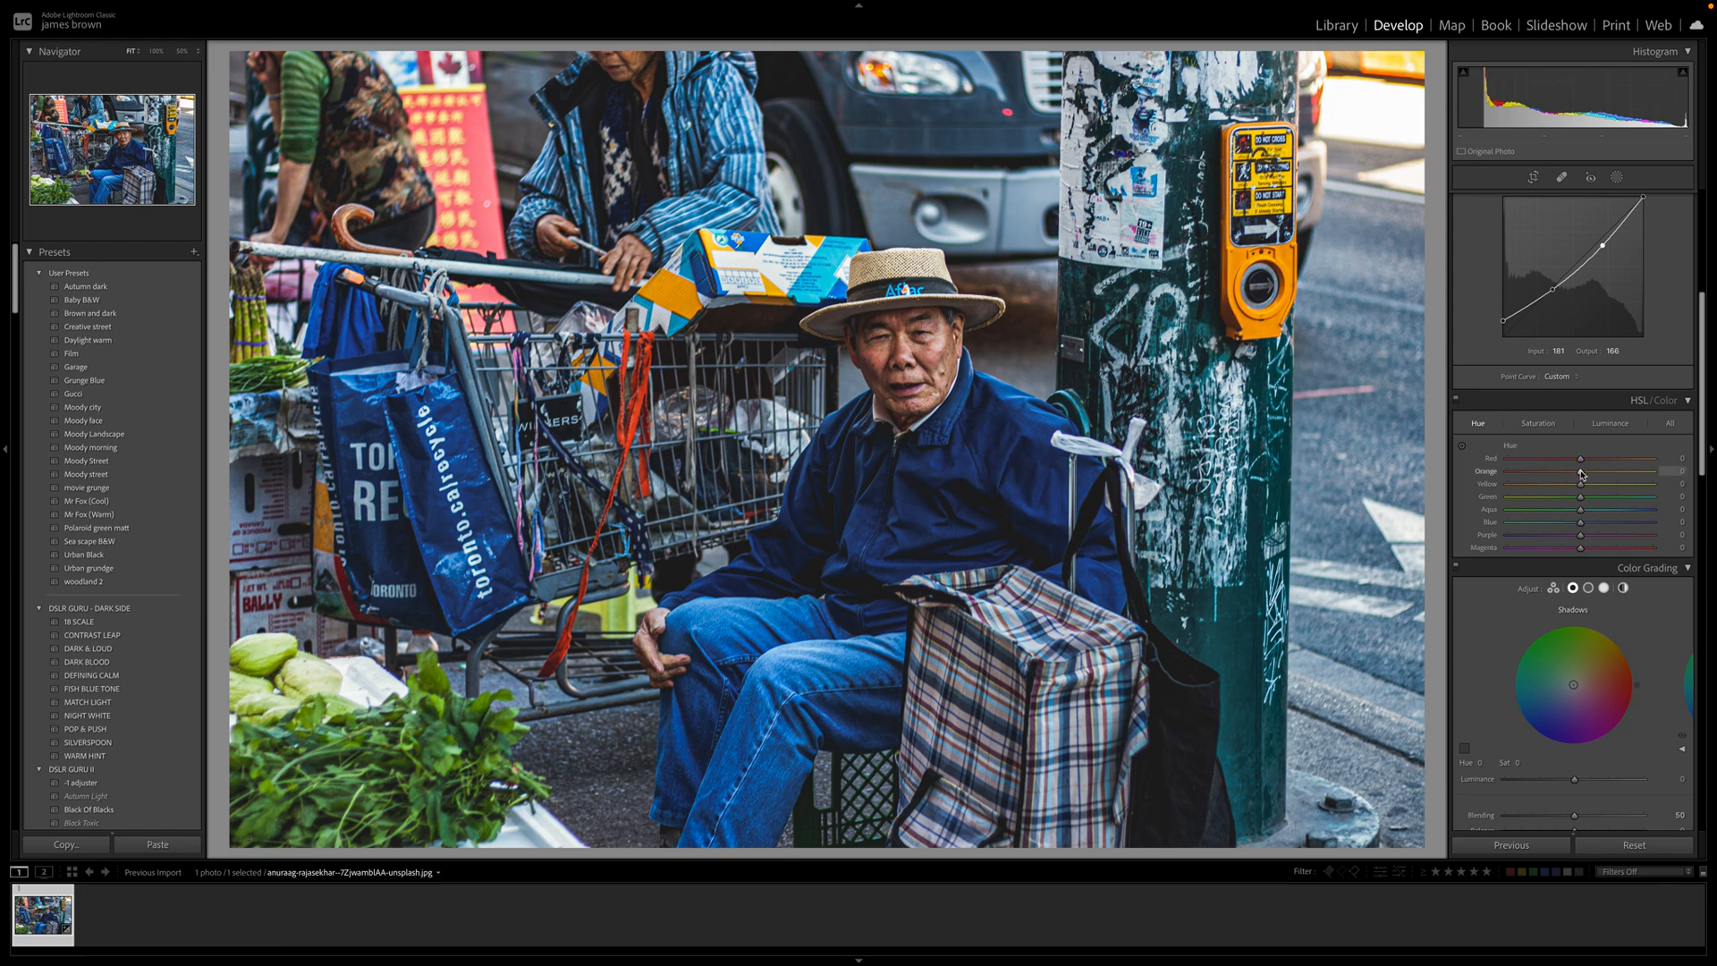
left_click_drag(1580, 475, 1574, 475)
left_click_drag(1578, 484, 1535, 485)
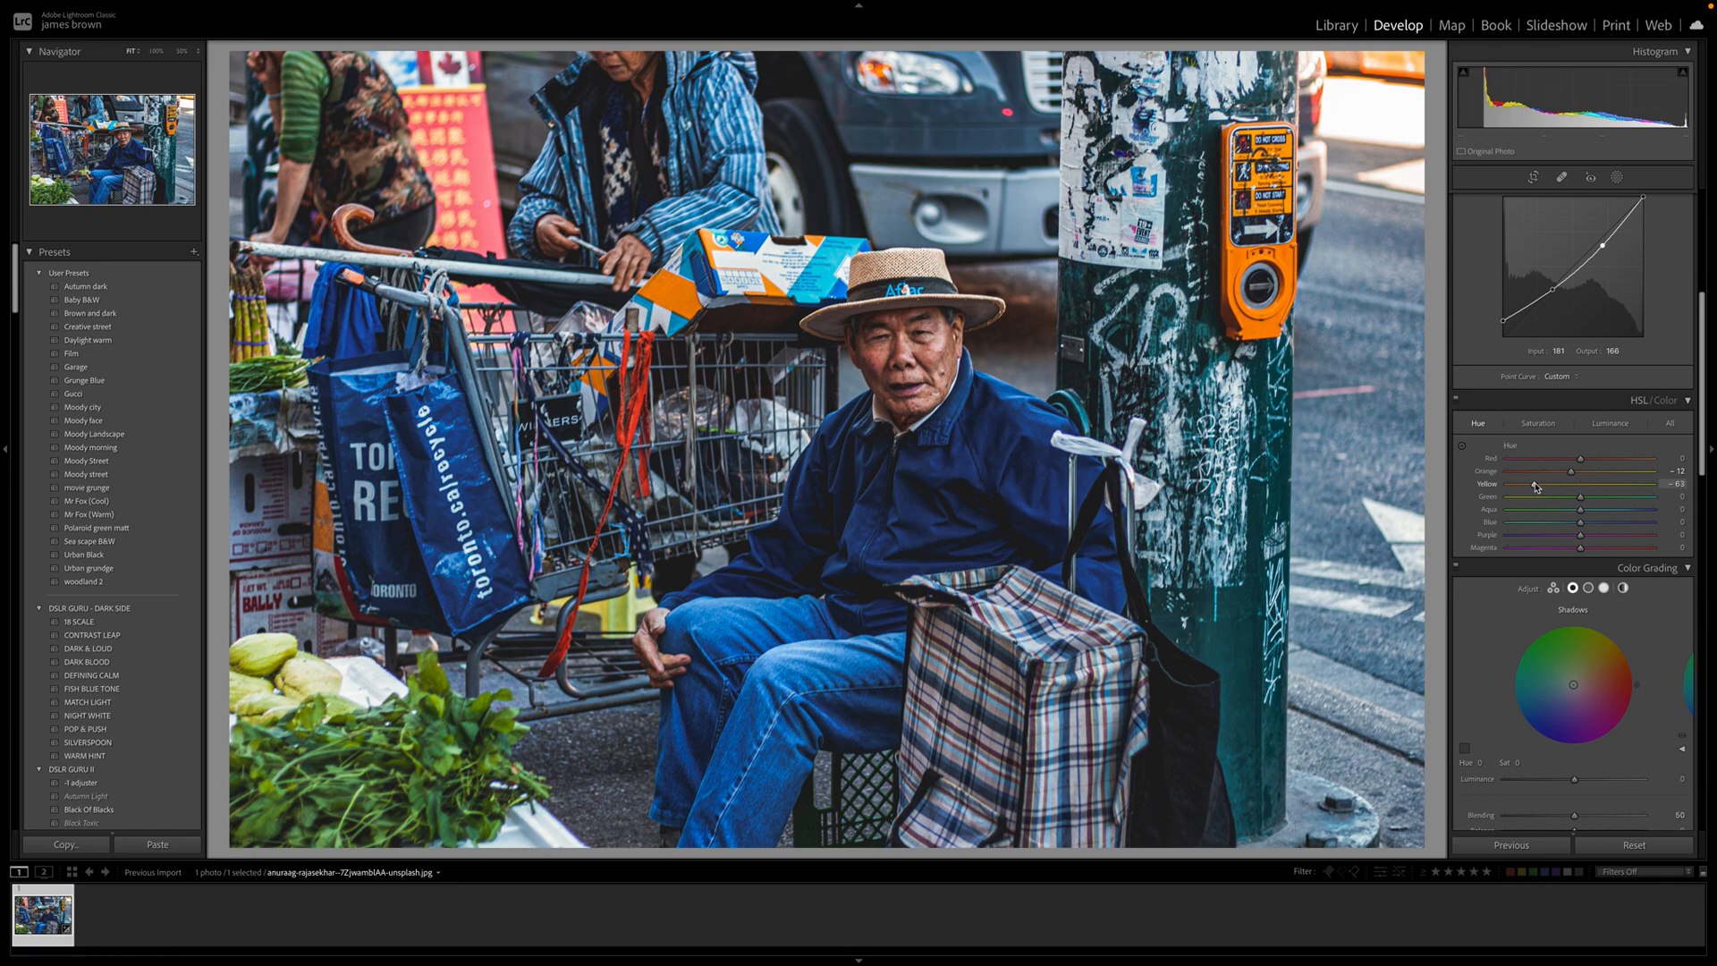
left_click_drag(1580, 496, 1618, 495)
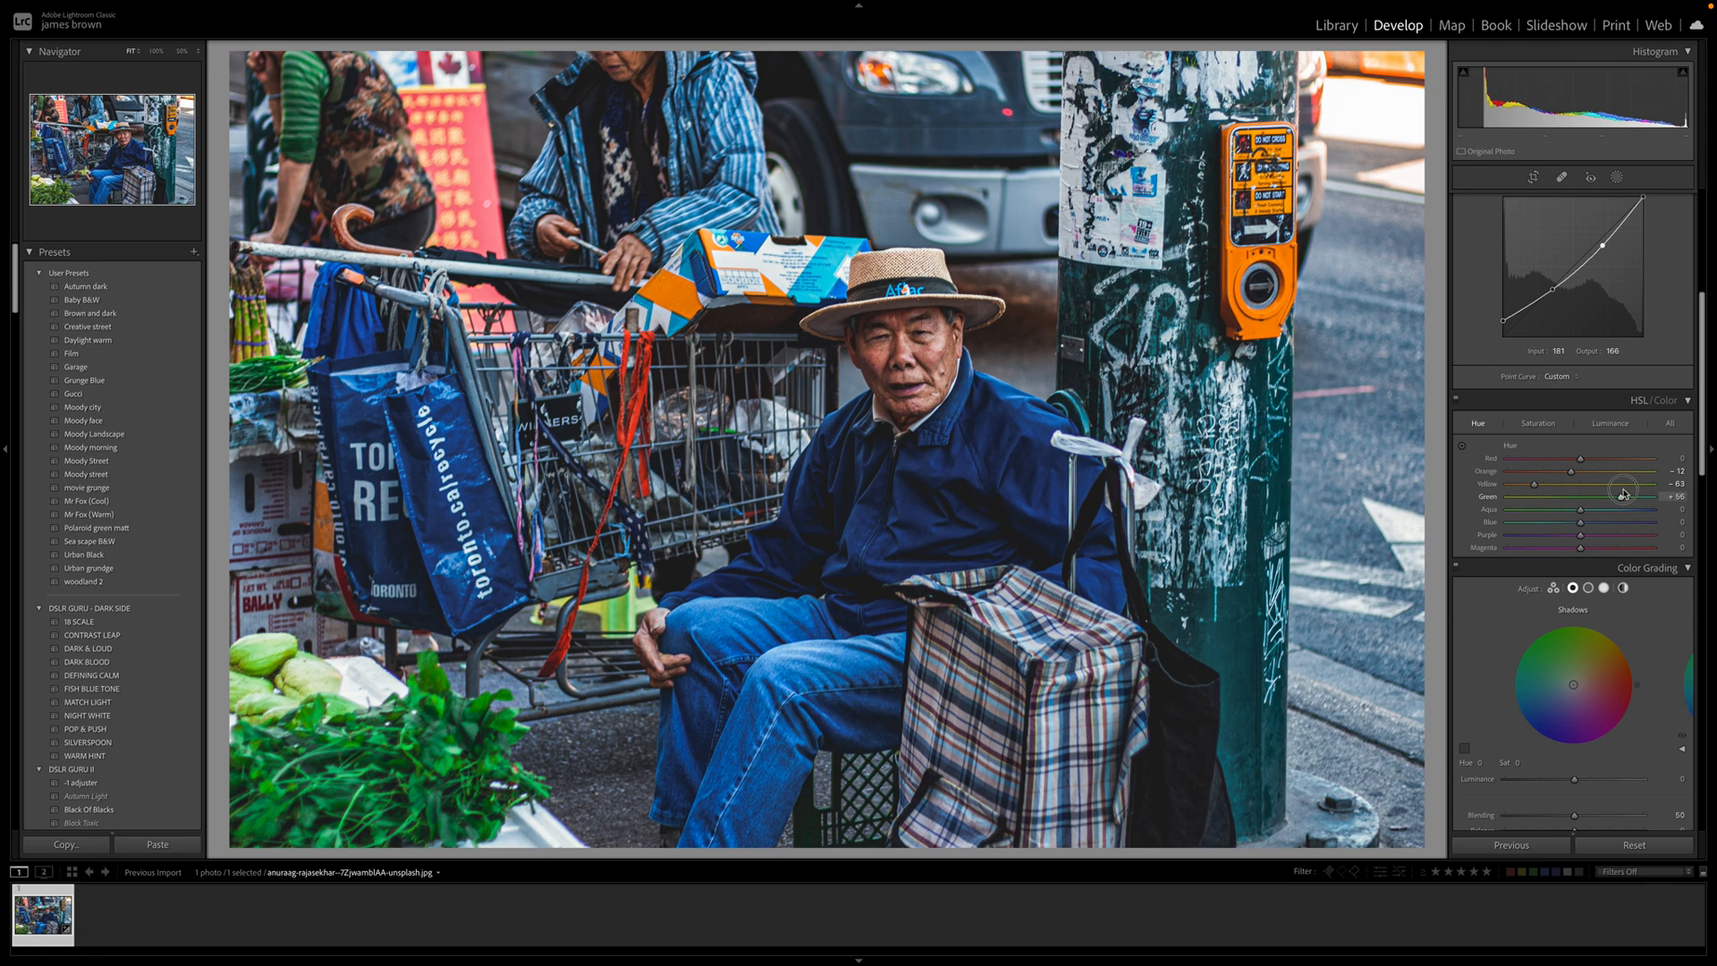
left_click_drag(1624, 493, 1625, 492)
left_click_drag(1580, 510, 1541, 513)
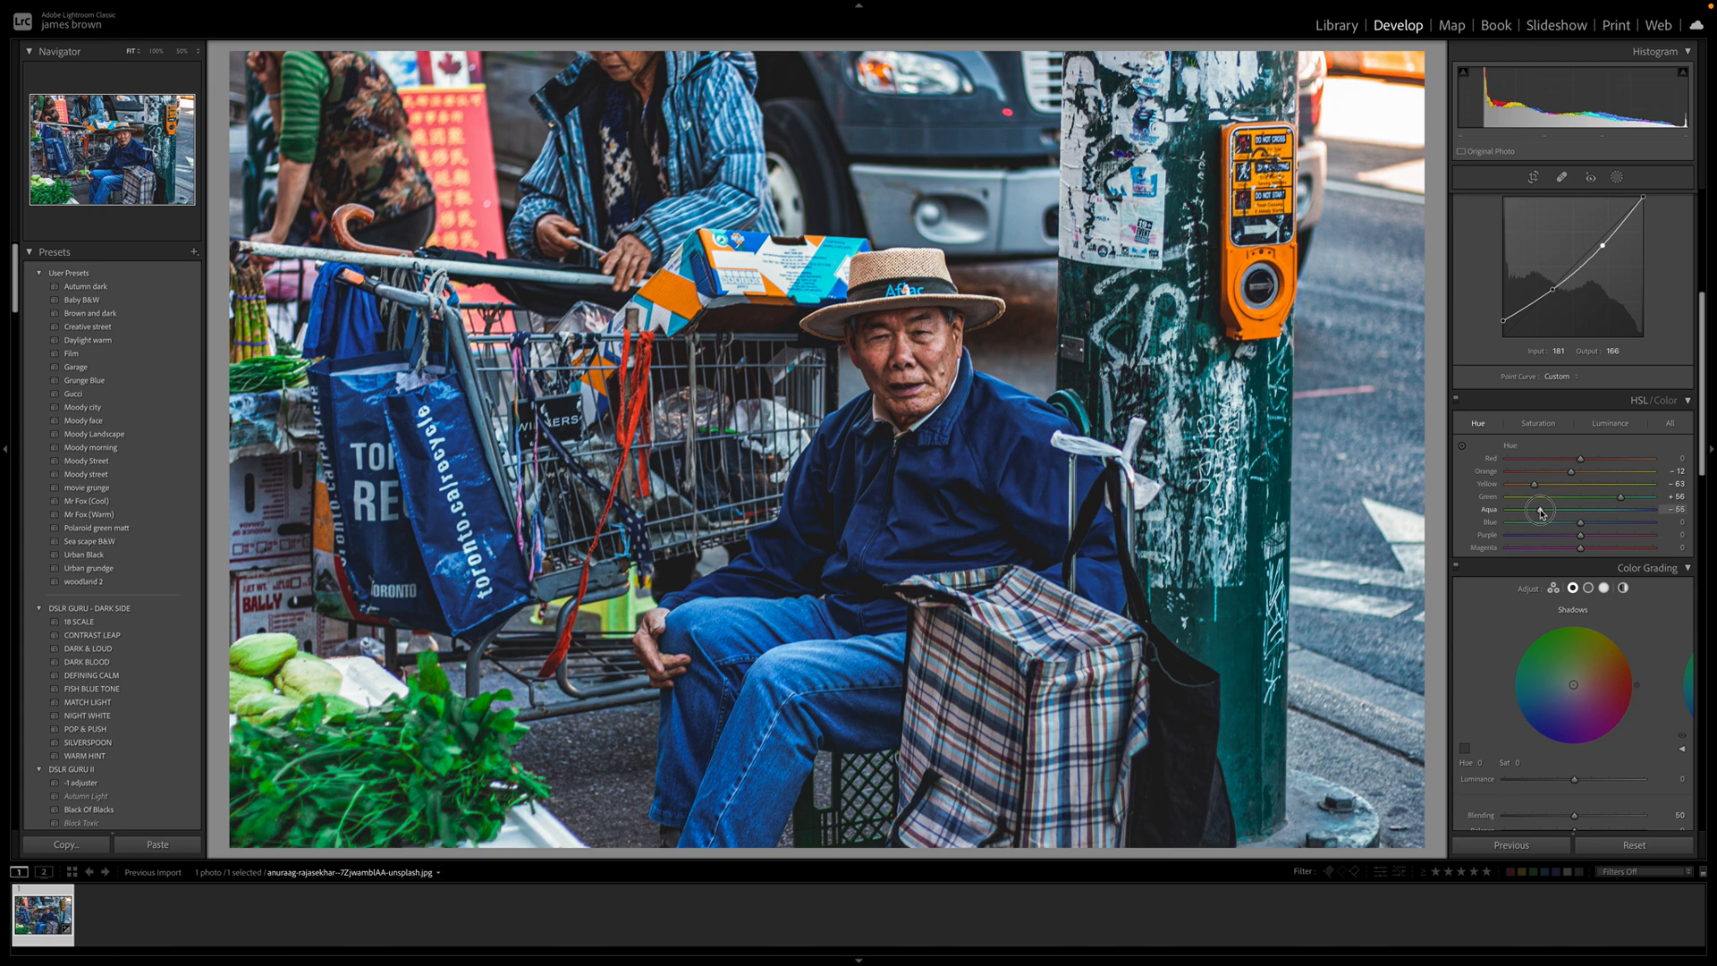
left_click_drag(1541, 512, 1567, 526)
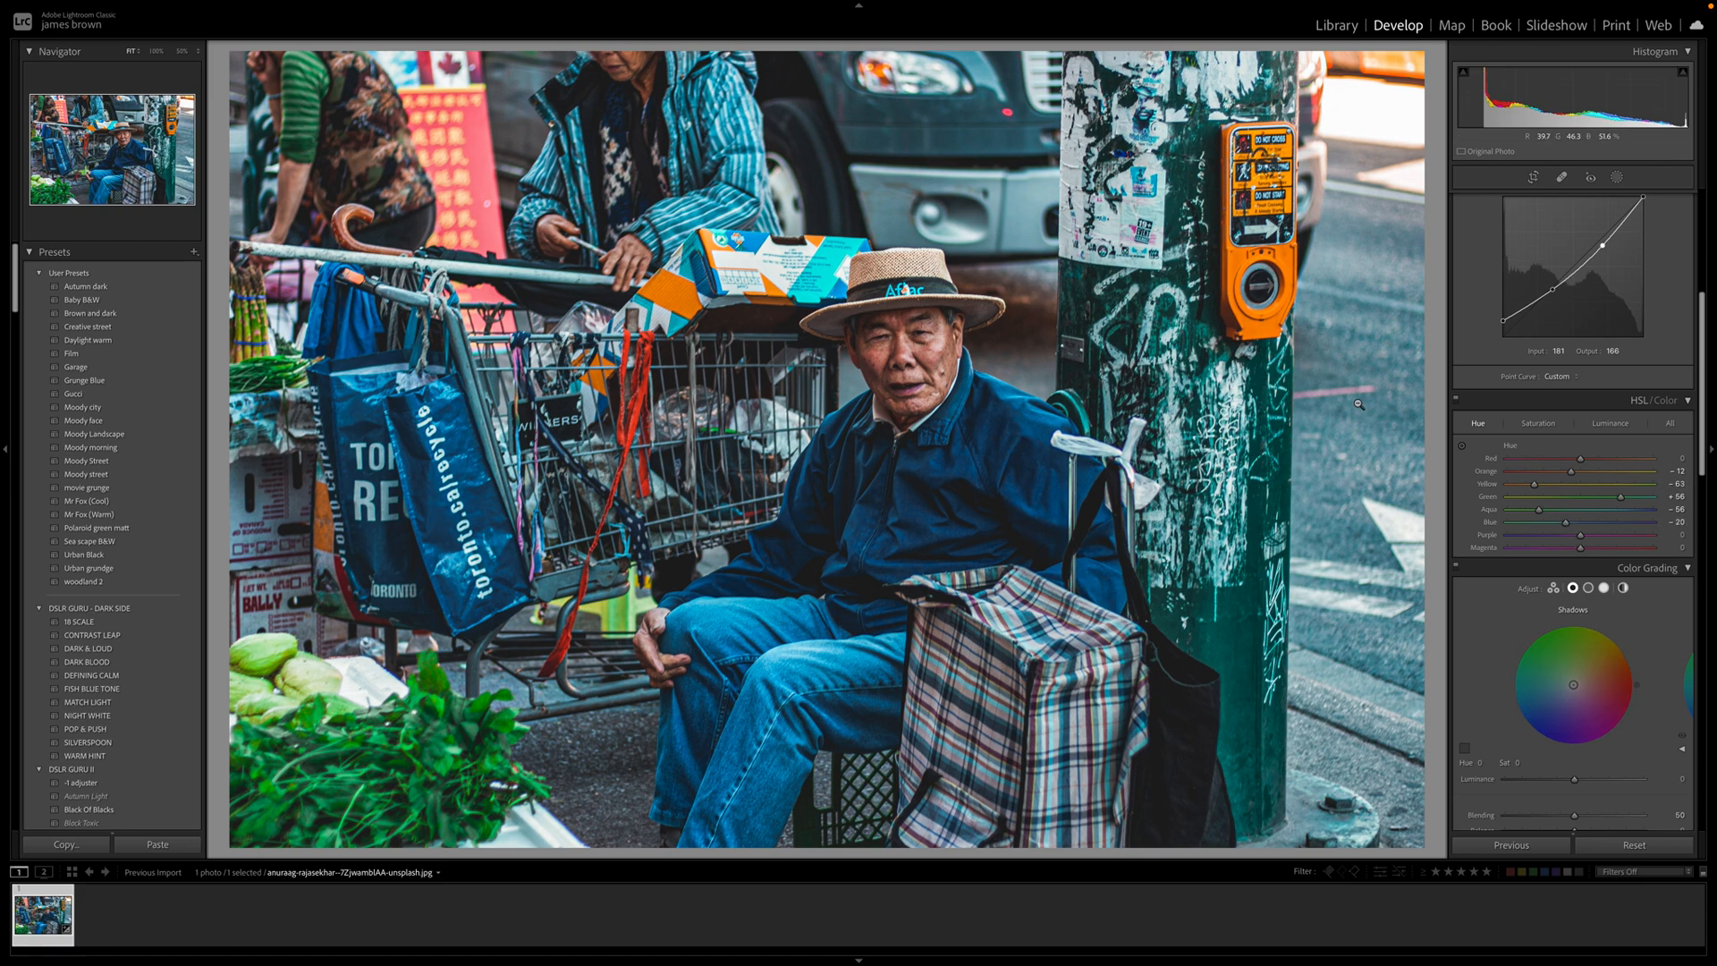
- Set the HSL Purple hue to -100 and lower the saturations to Red -26, Orange -15, Yellow -66 and Green -73
left_click_drag(1581, 535, 1299, 574)
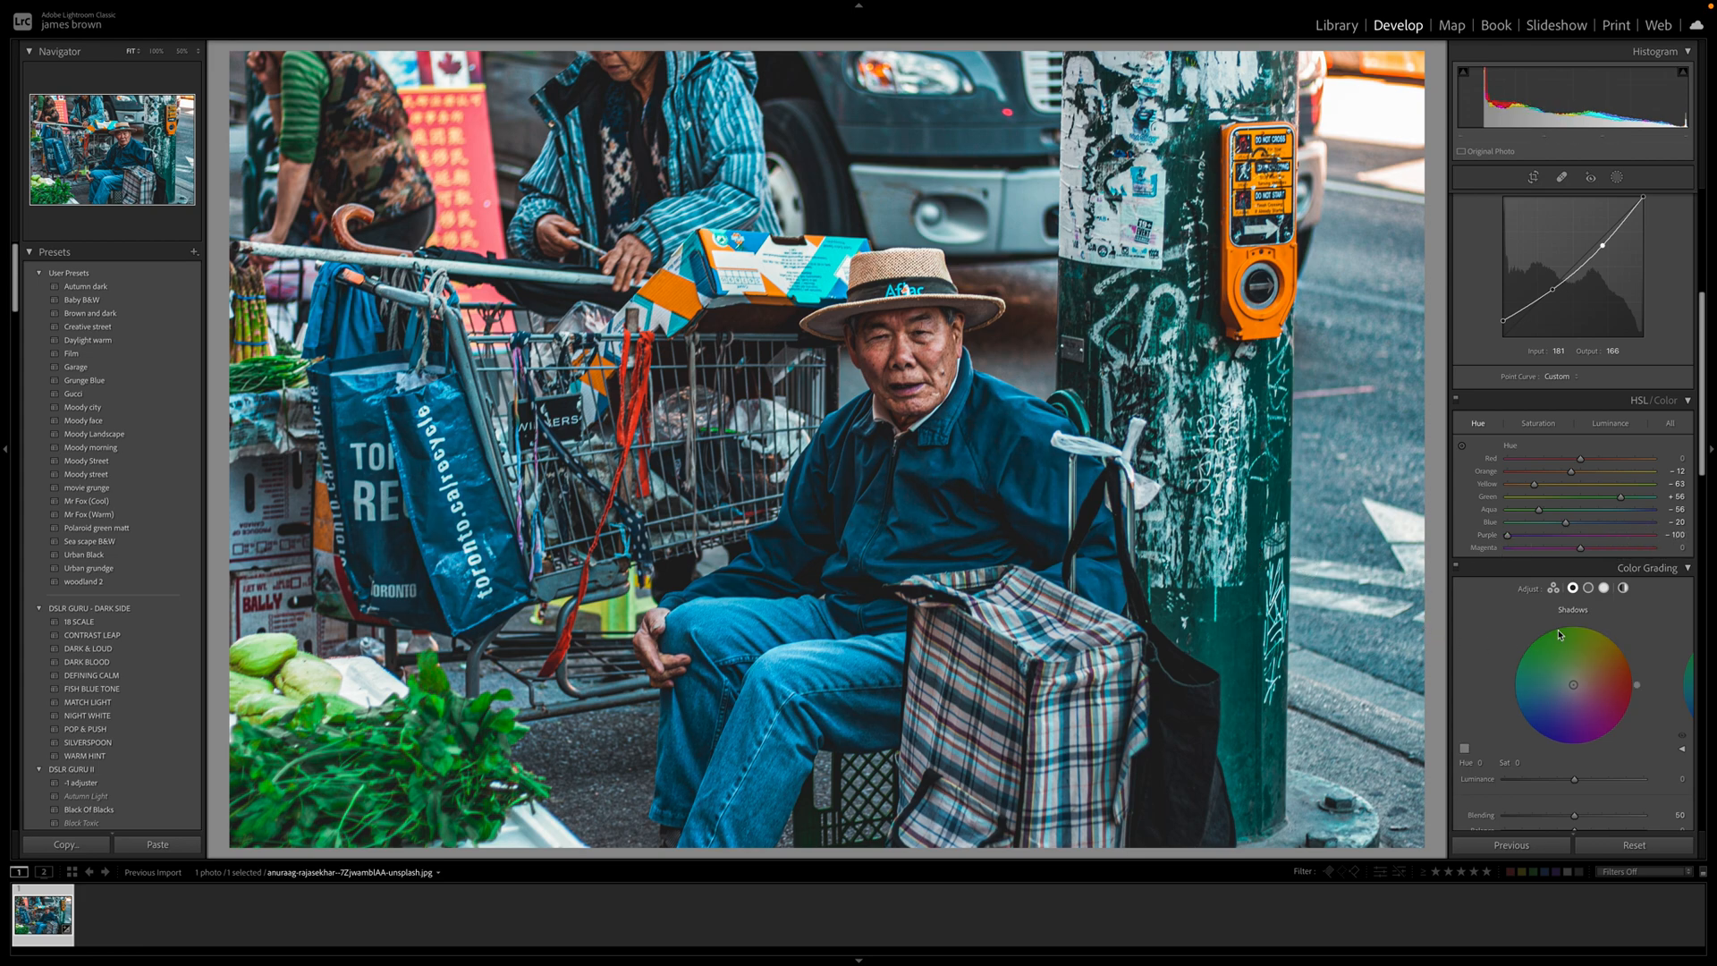
left_click(1552, 429)
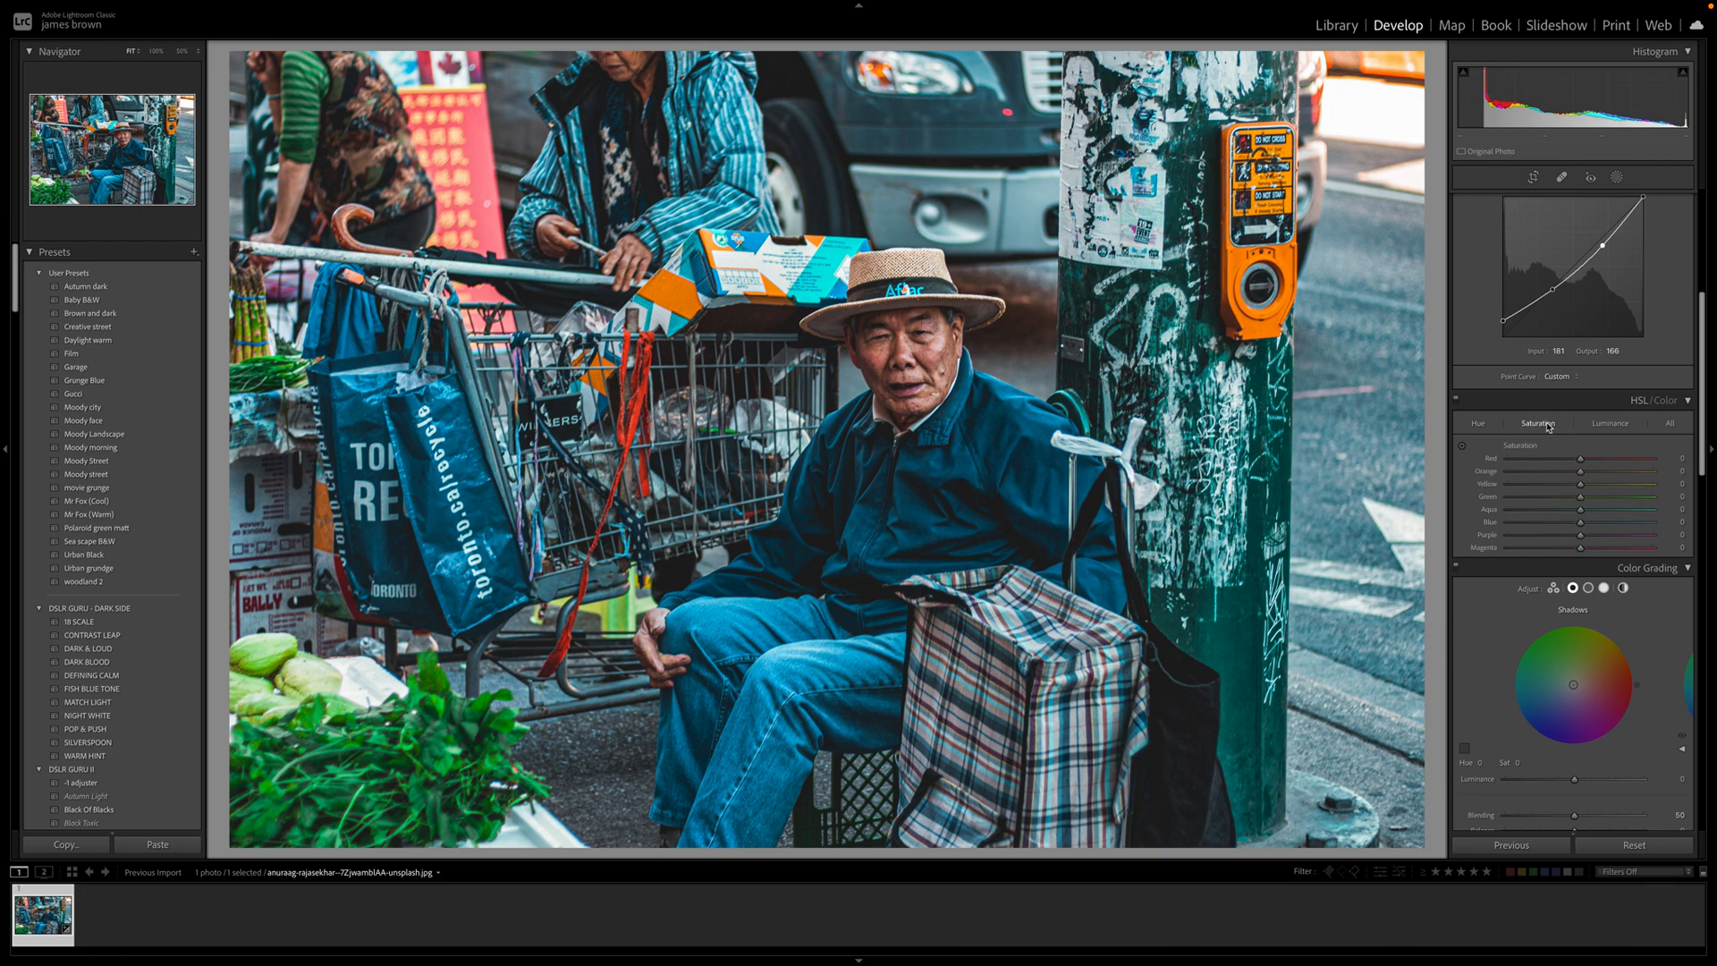
left_click_drag(1580, 458, 1562, 460)
left_click_drag(1581, 471, 1568, 474)
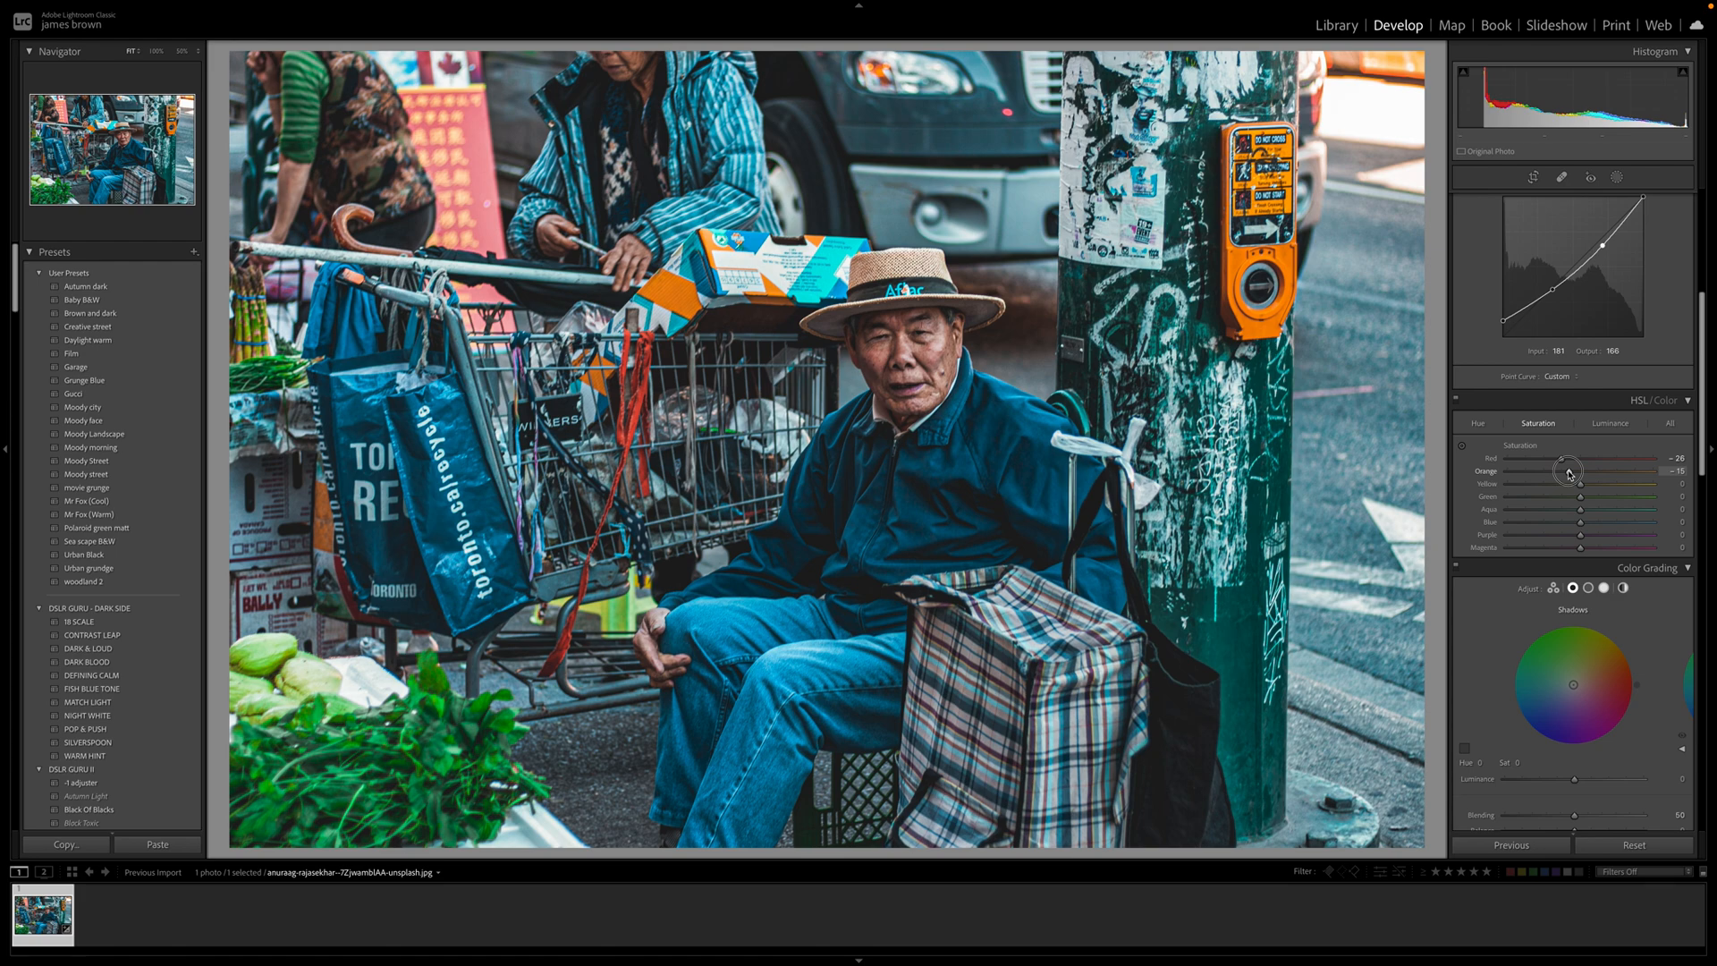
left_click_drag(1580, 483, 1532, 488)
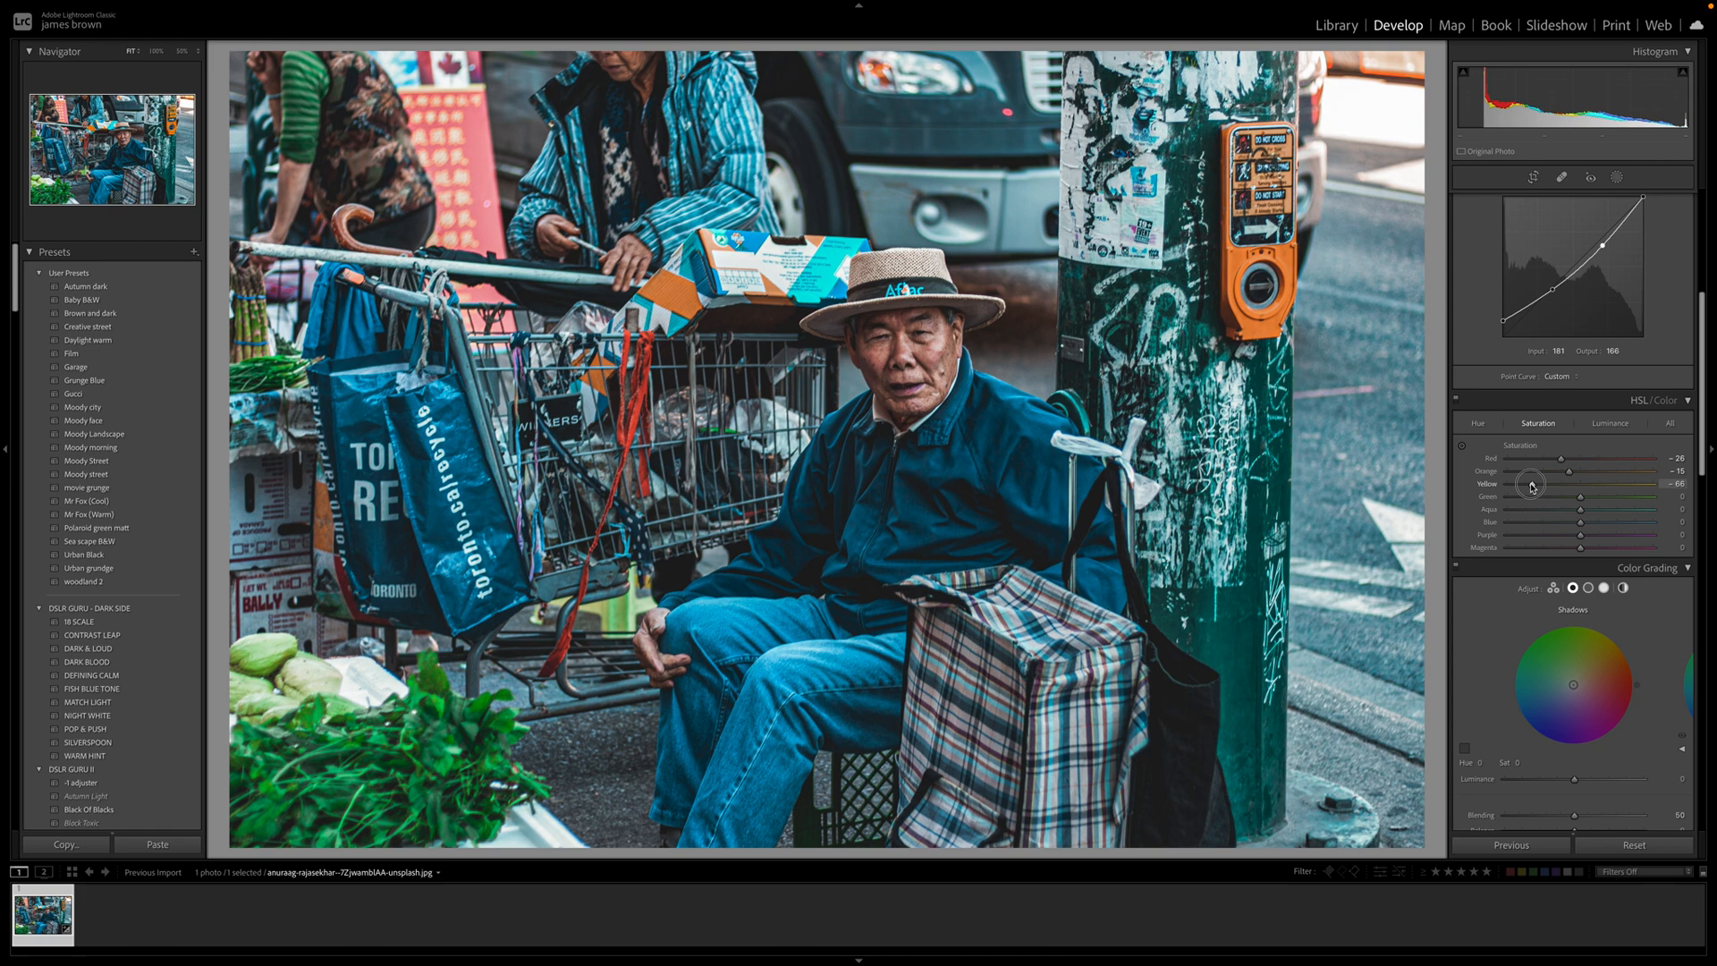
left_click_drag(1580, 496, 1530, 498)
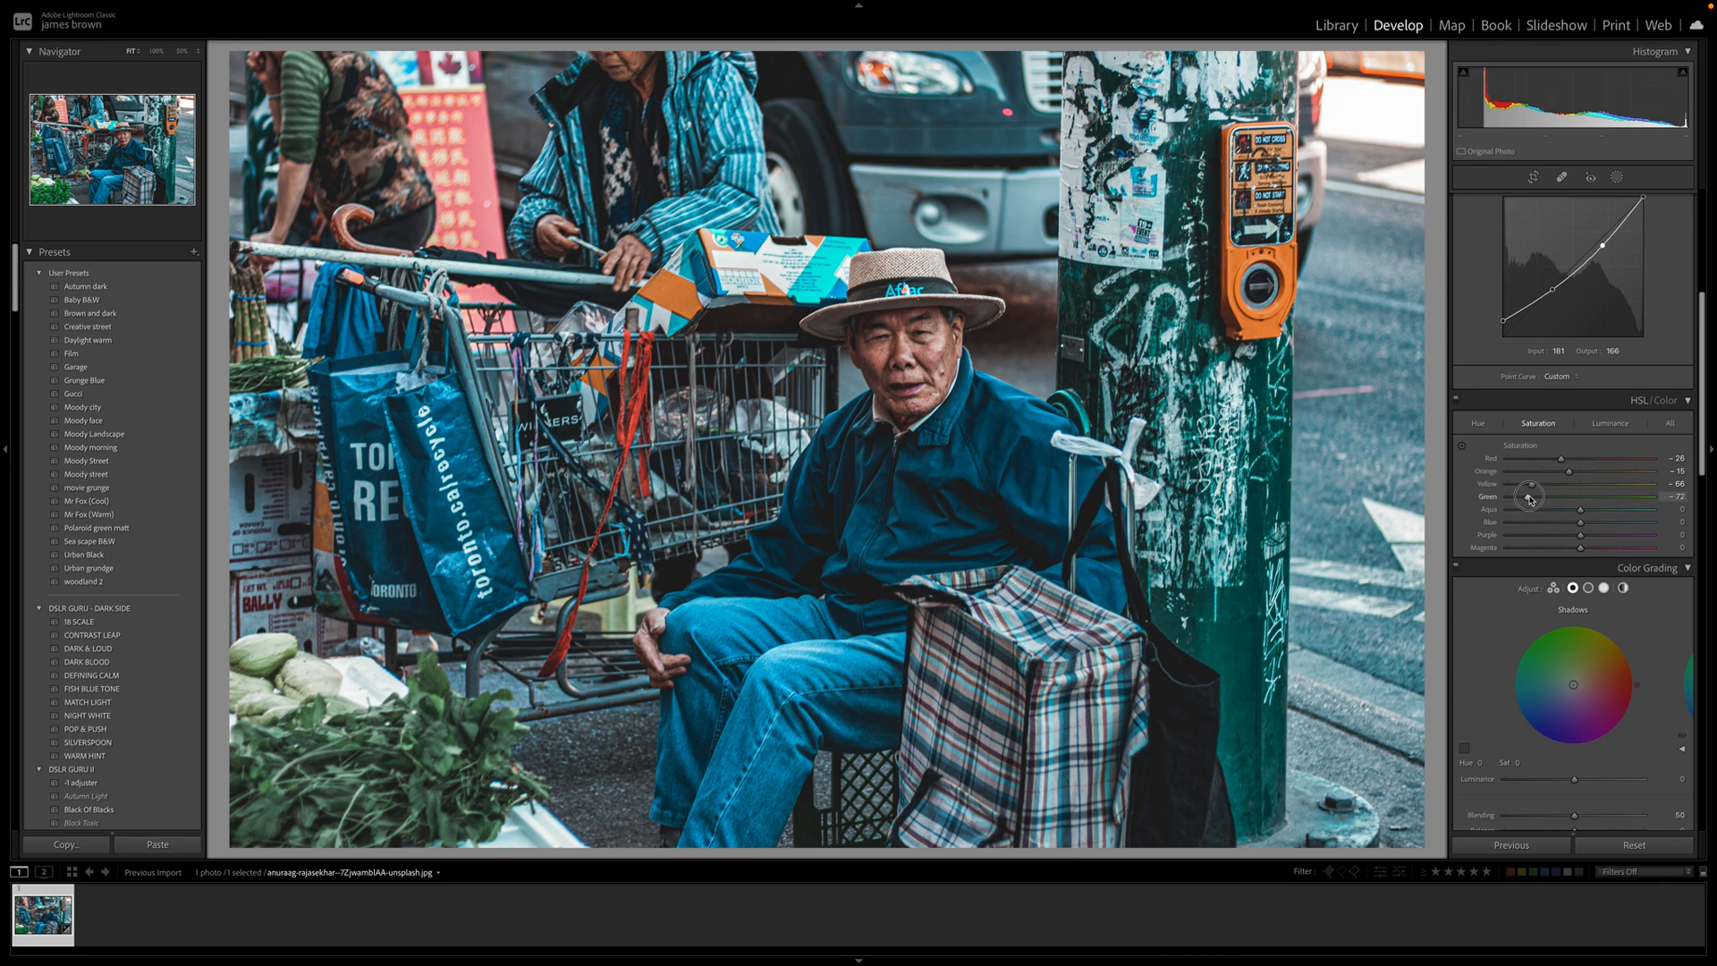
left_click_drag(1530, 499, 1531, 500)
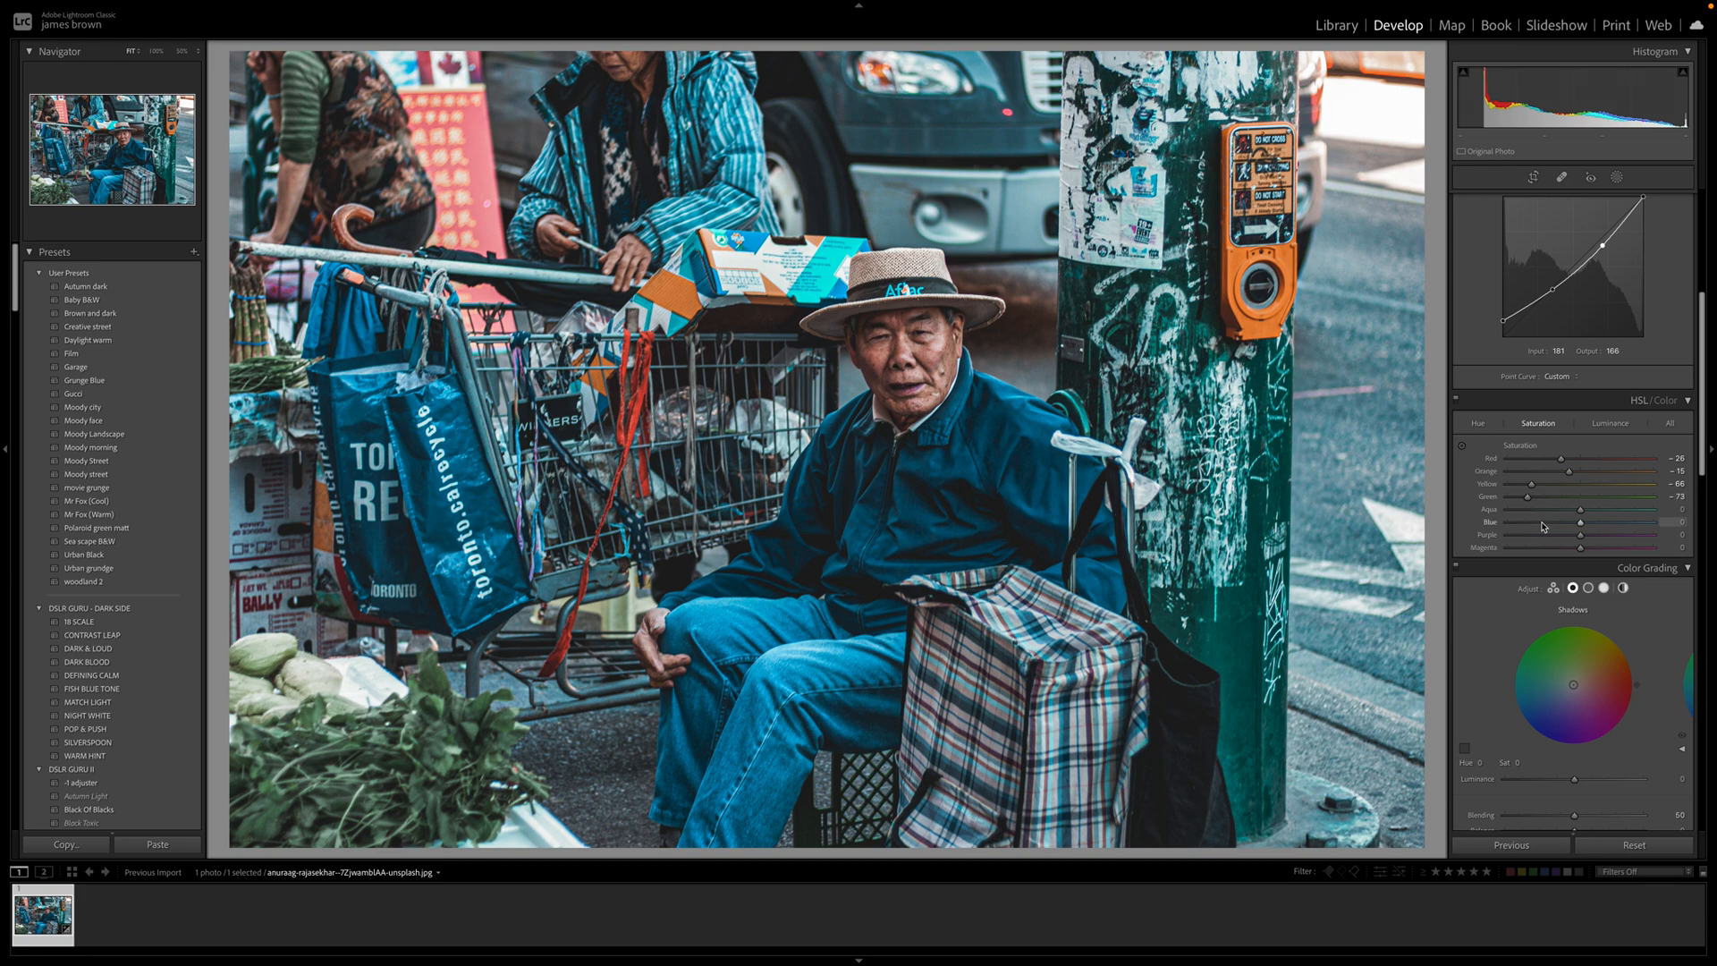
- Adjust the HSL saturations to Green -69, Blue -93 and Purple -100
left_click_drag(1529, 526, 1521, 527)
left_click_drag(1525, 525, 1550, 525)
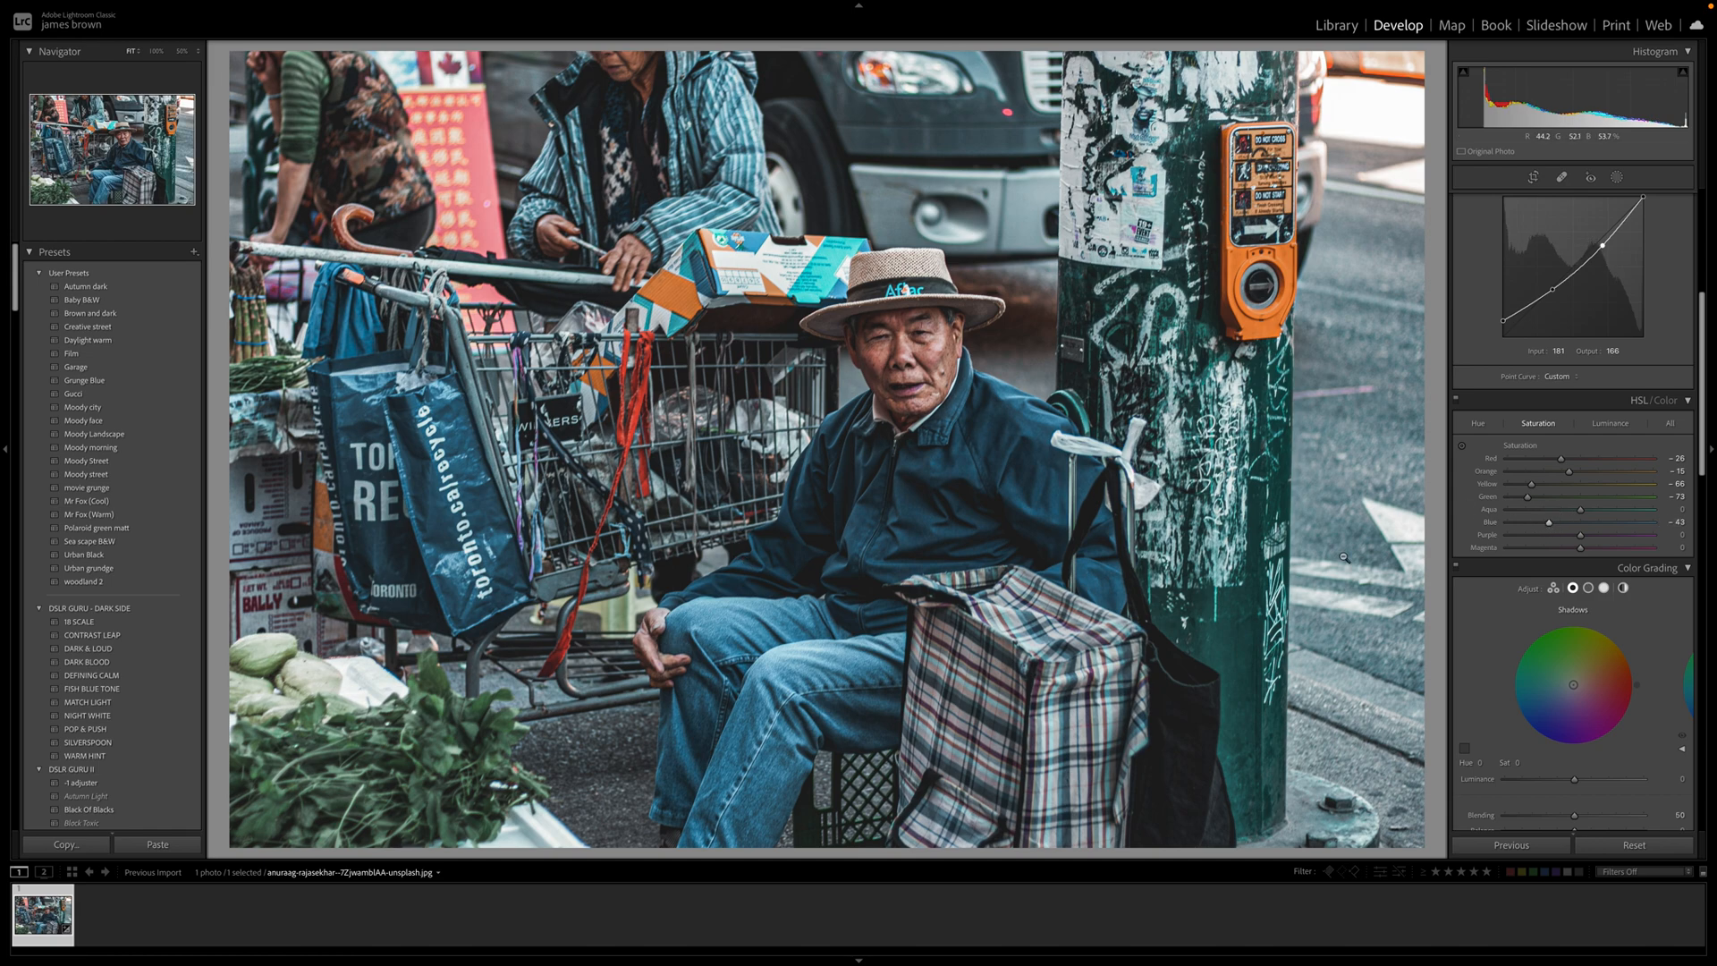
left_click_drag(1550, 528, 1511, 527)
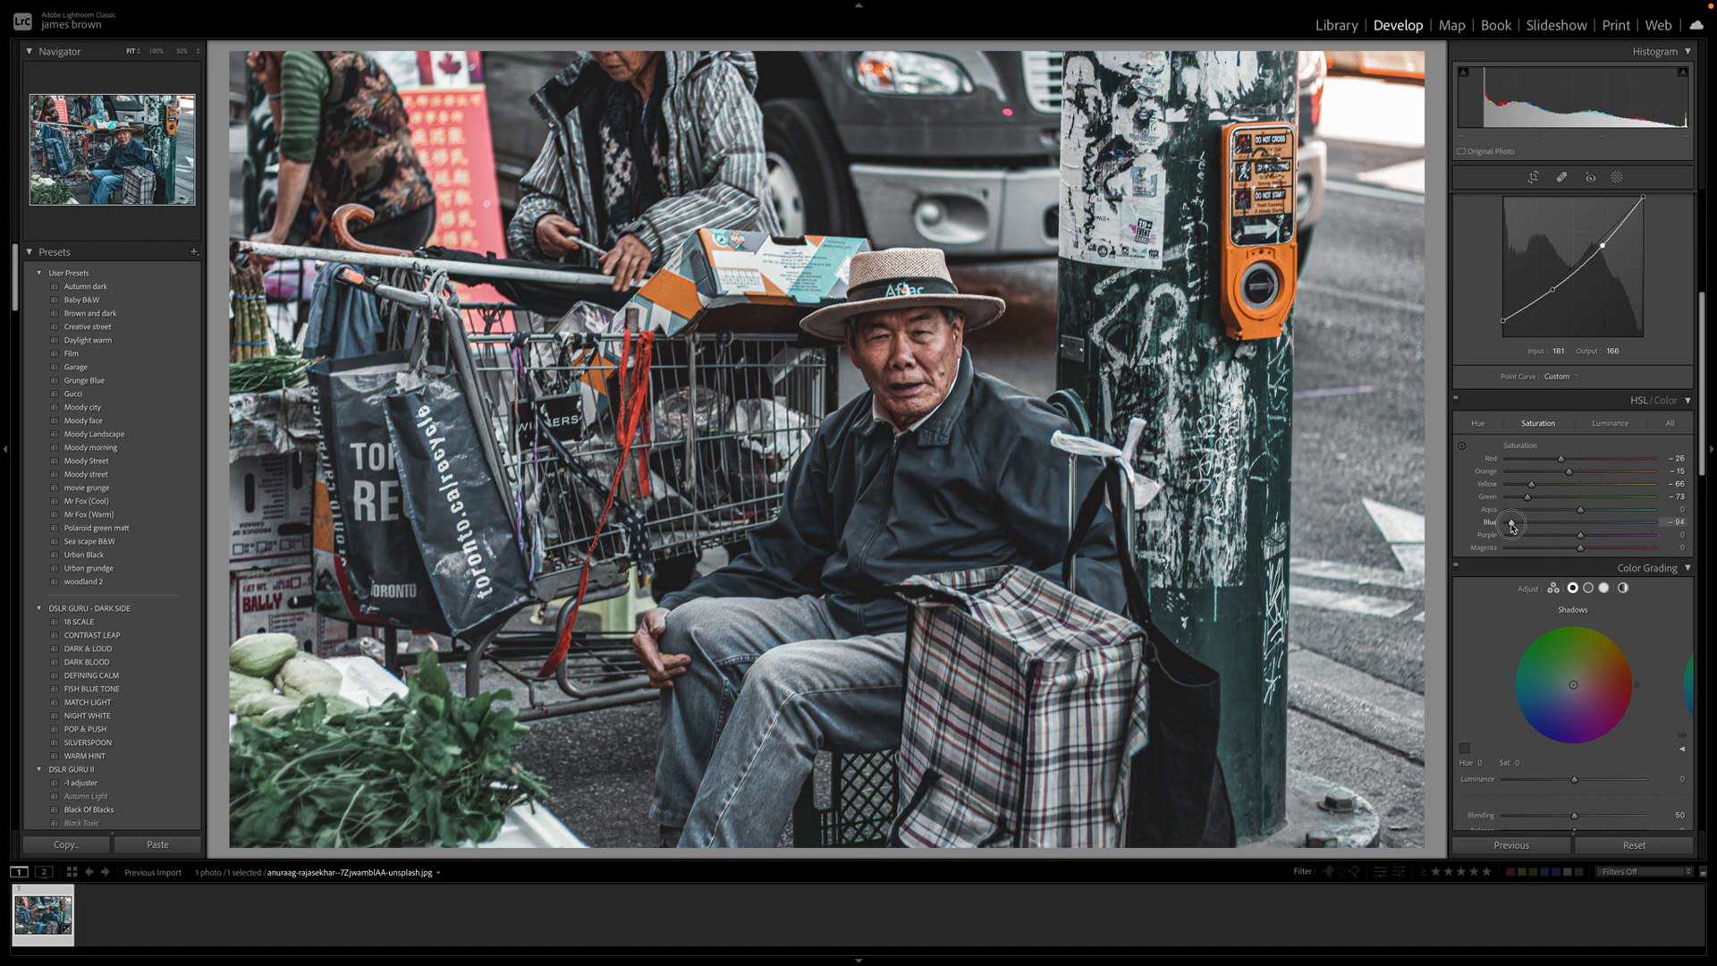
left_click_drag(1511, 527, 1514, 526)
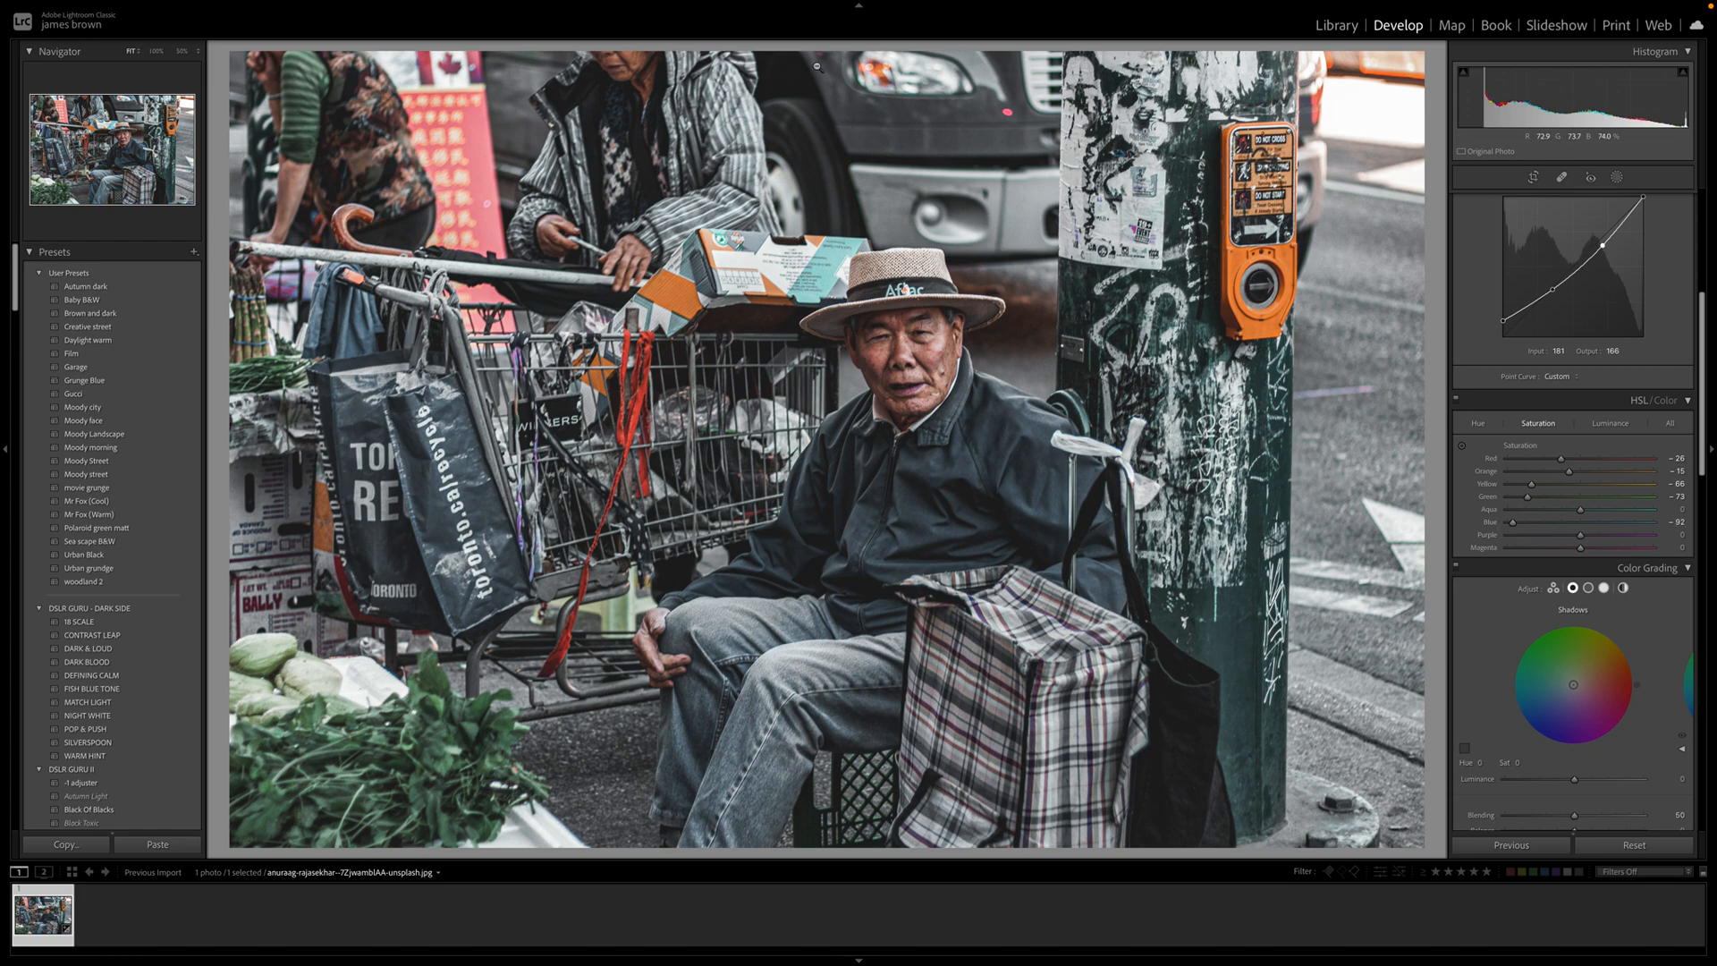
left_click_drag(1528, 497, 1512, 525)
left_click_drag(1580, 537, 1479, 537)
- Lower the HSL luminances: Red -11, Orange -13, Yellow -4, Green -21, Aqua -16, Blue -8, Purple -9 and Magenta -5
left_click(1617, 426)
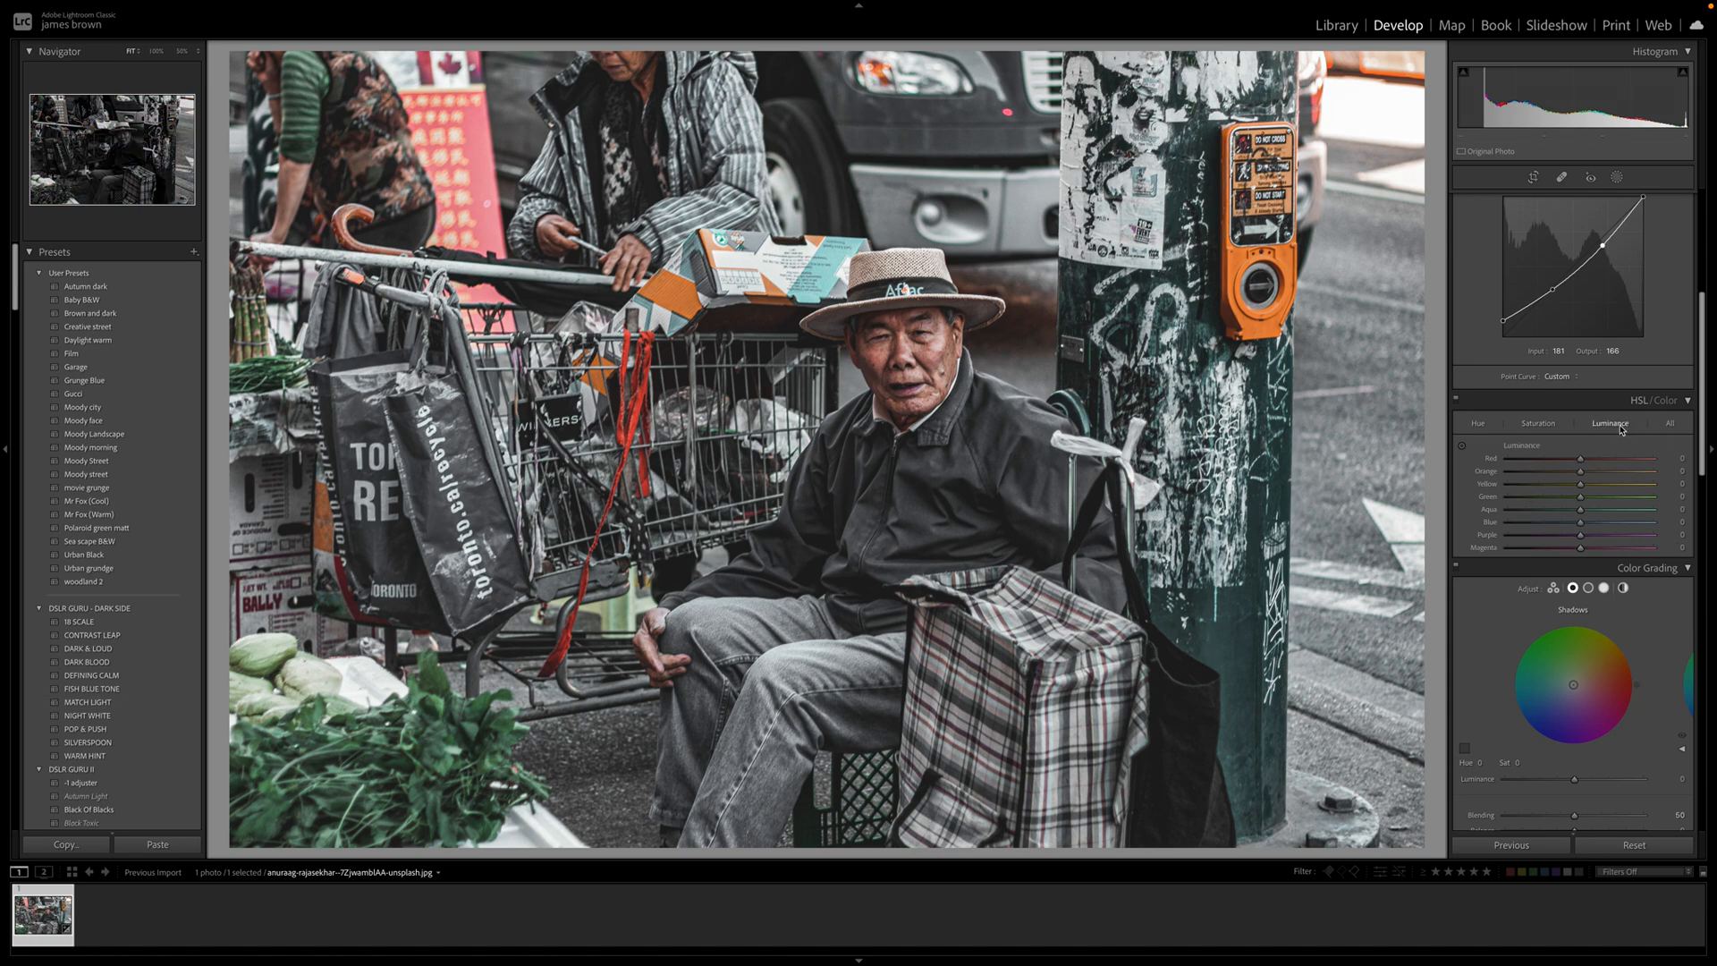
mouse_move(1581, 458)
left_mouse_down()
mouse_move(1527, 460)
mouse_move(1591, 460)
mouse_move(1530, 459)
mouse_move(1585, 457)
mouse_move(1572, 464)
left_mouse_up()
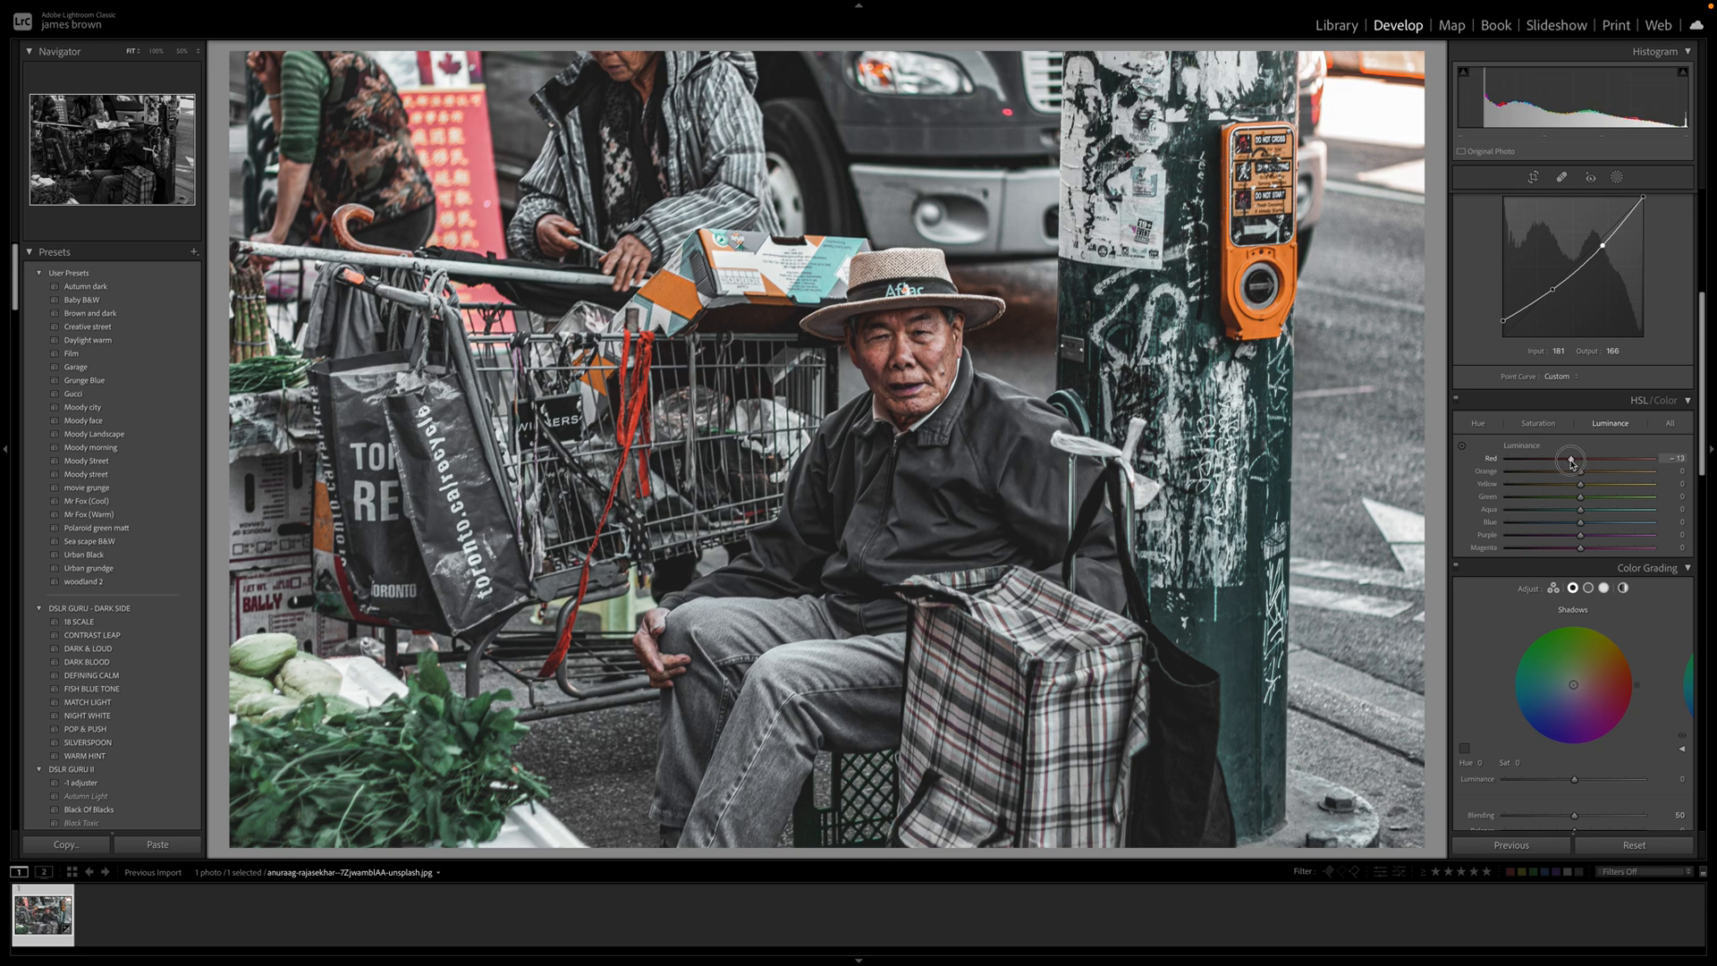
mouse_move(1572, 460)
left_mouse_down()
mouse_move(1599, 474)
mouse_move(1574, 477)
left_mouse_up()
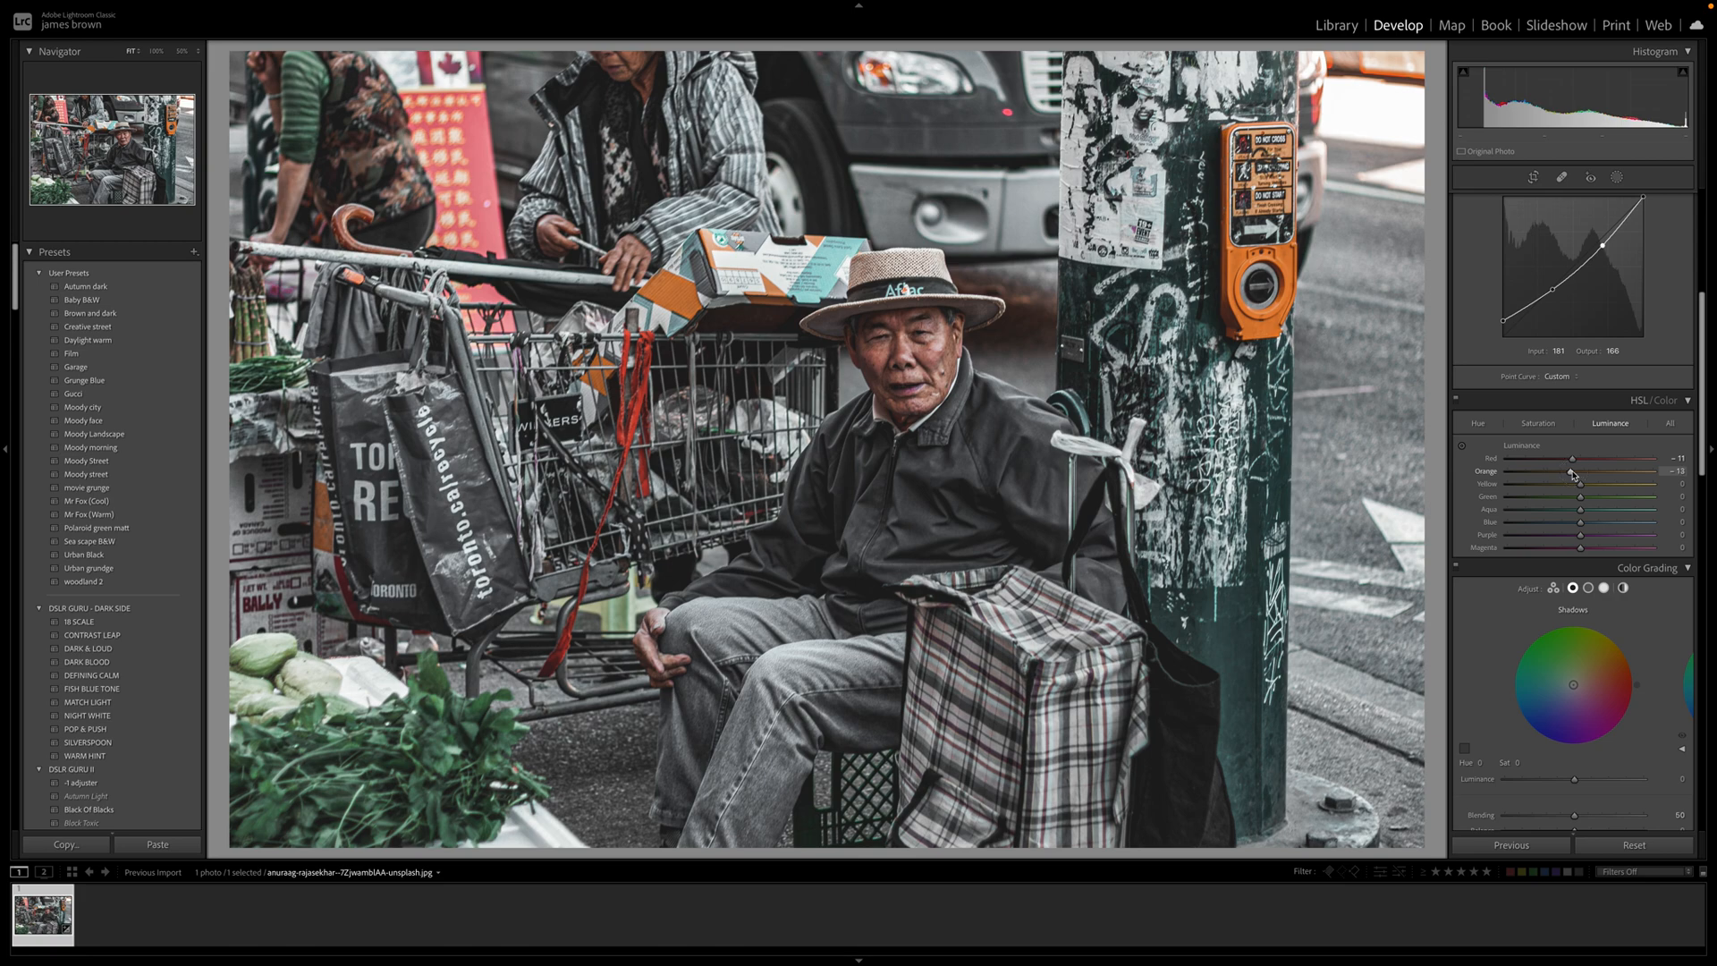
left_click_drag(1581, 488, 1569, 554)
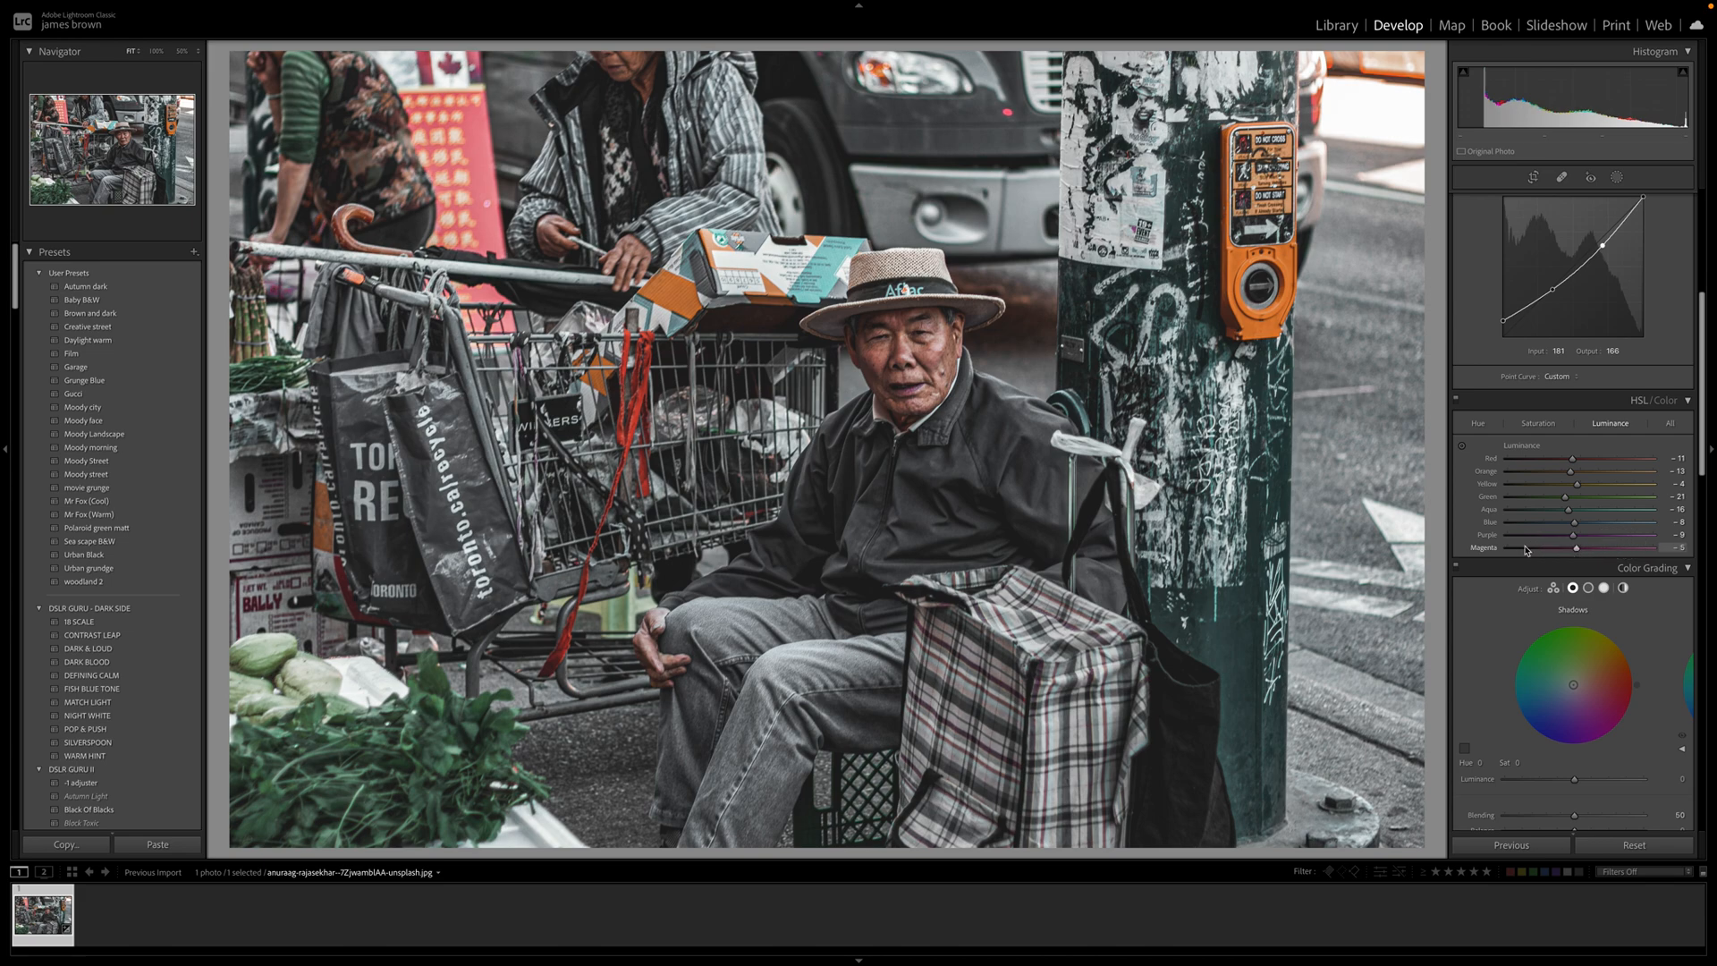
- Check the whole photo at a smaller size and compare it with the HSL adjustments off and on
left_click(918, 386)
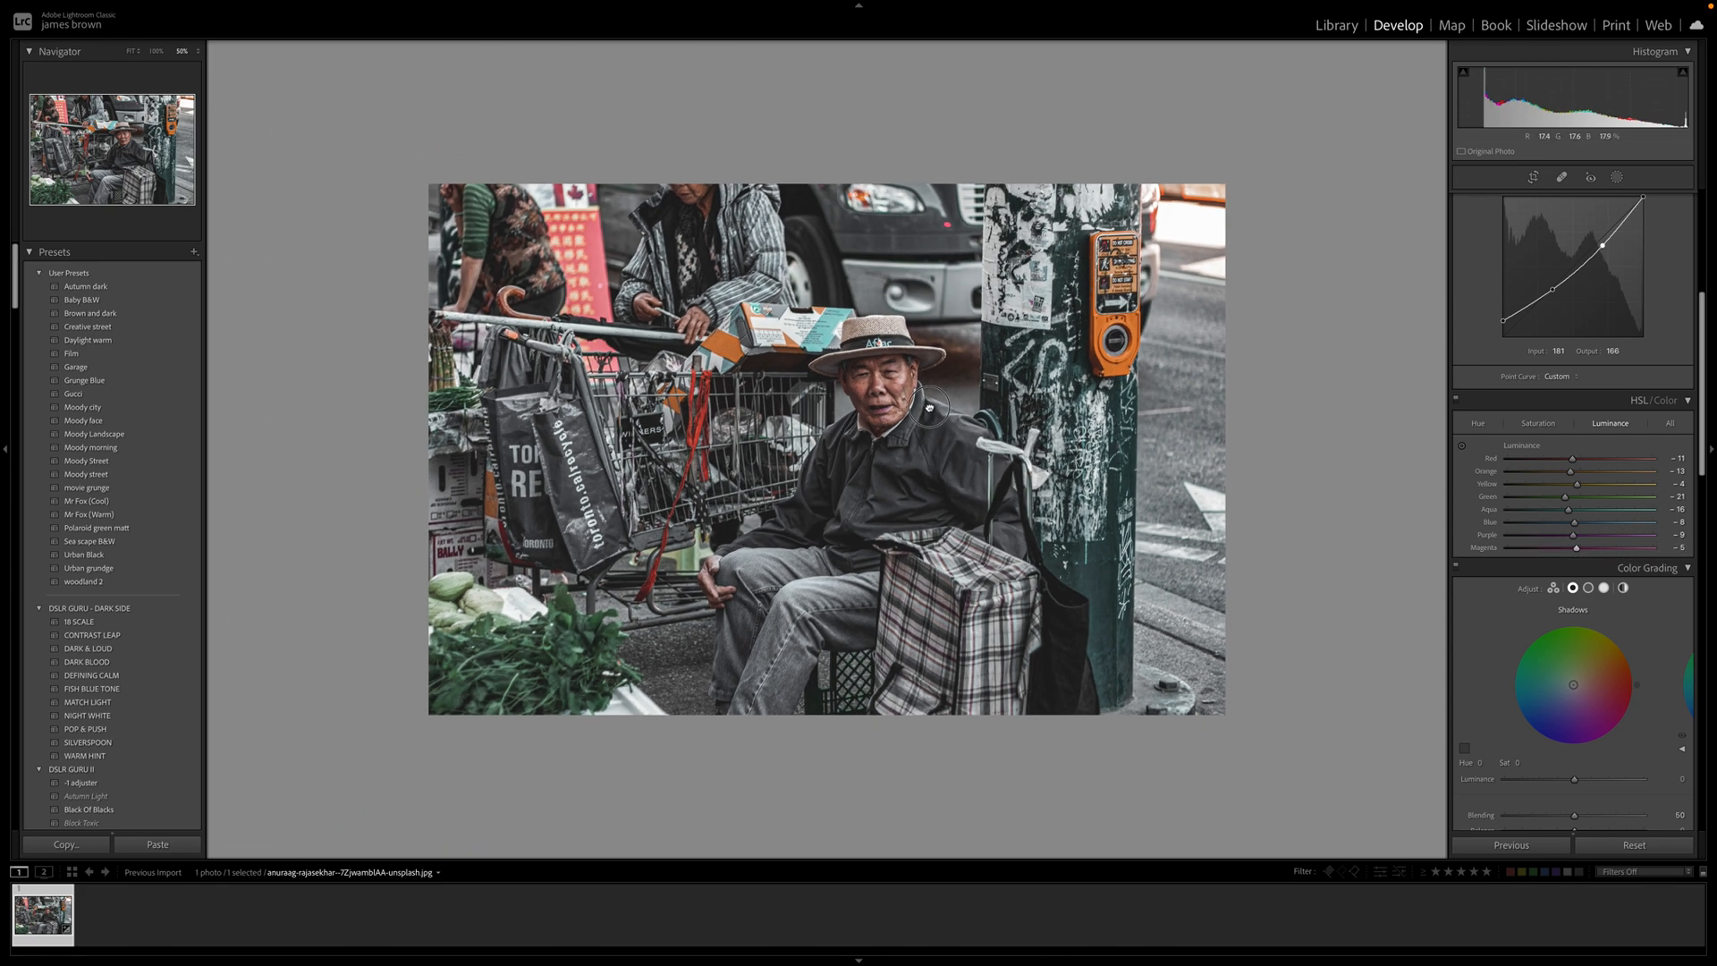
left_click(873, 404)
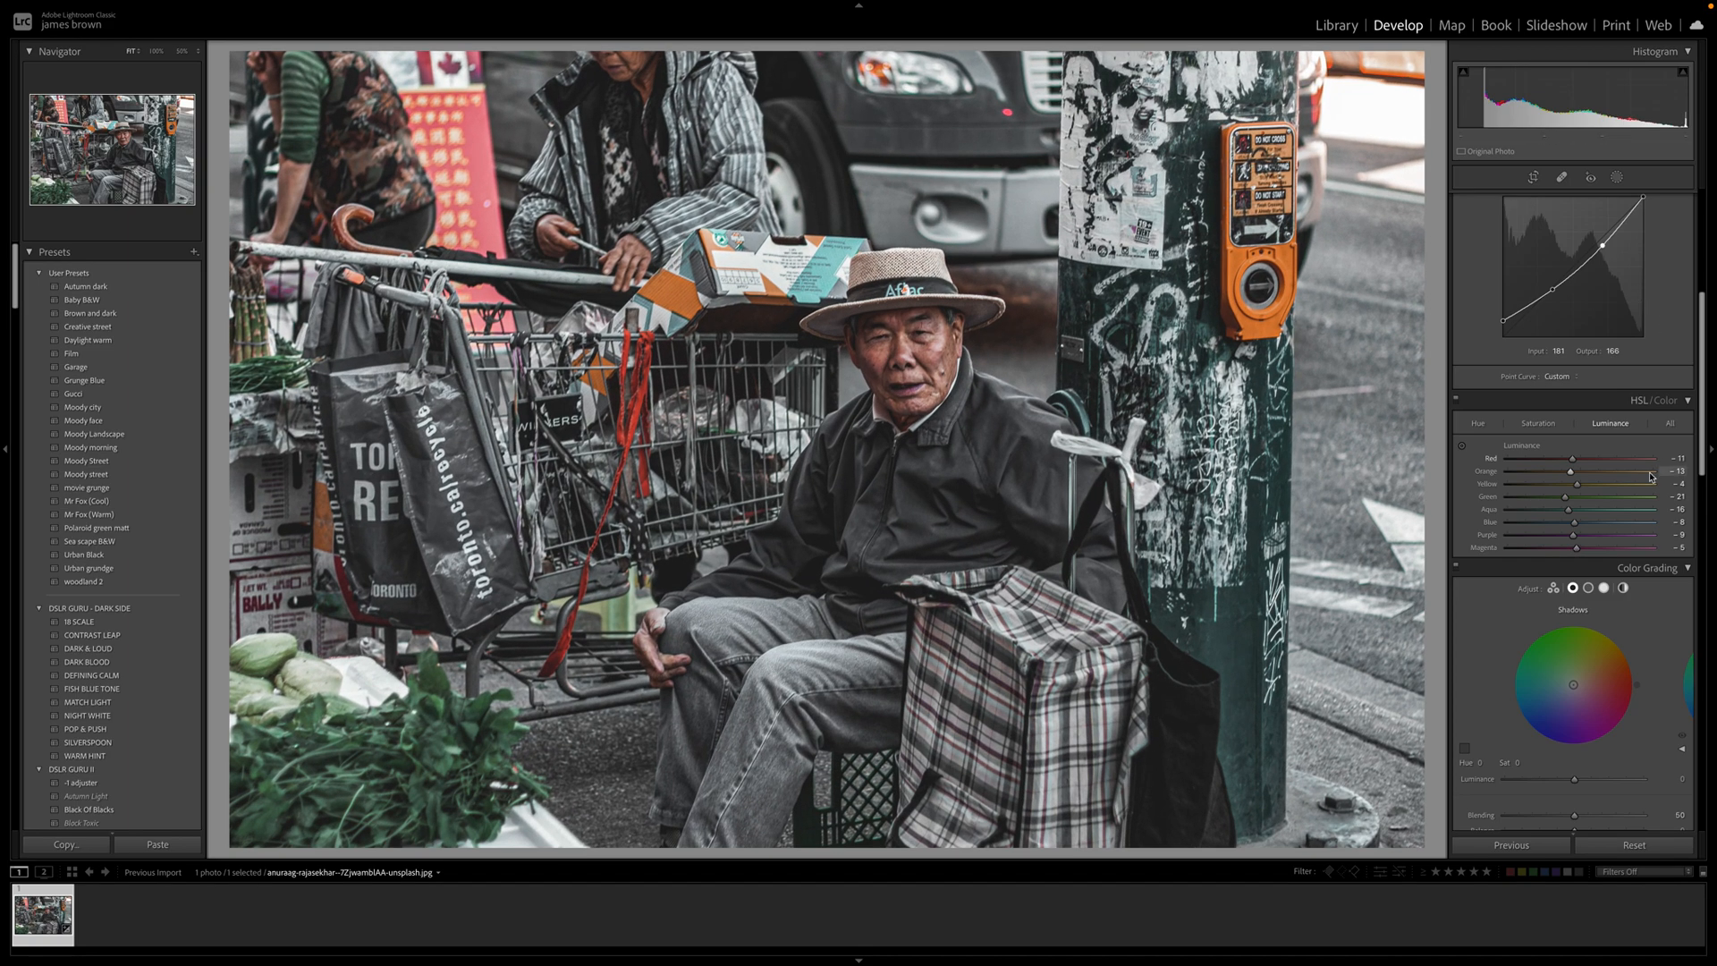
left_click(1456, 401)
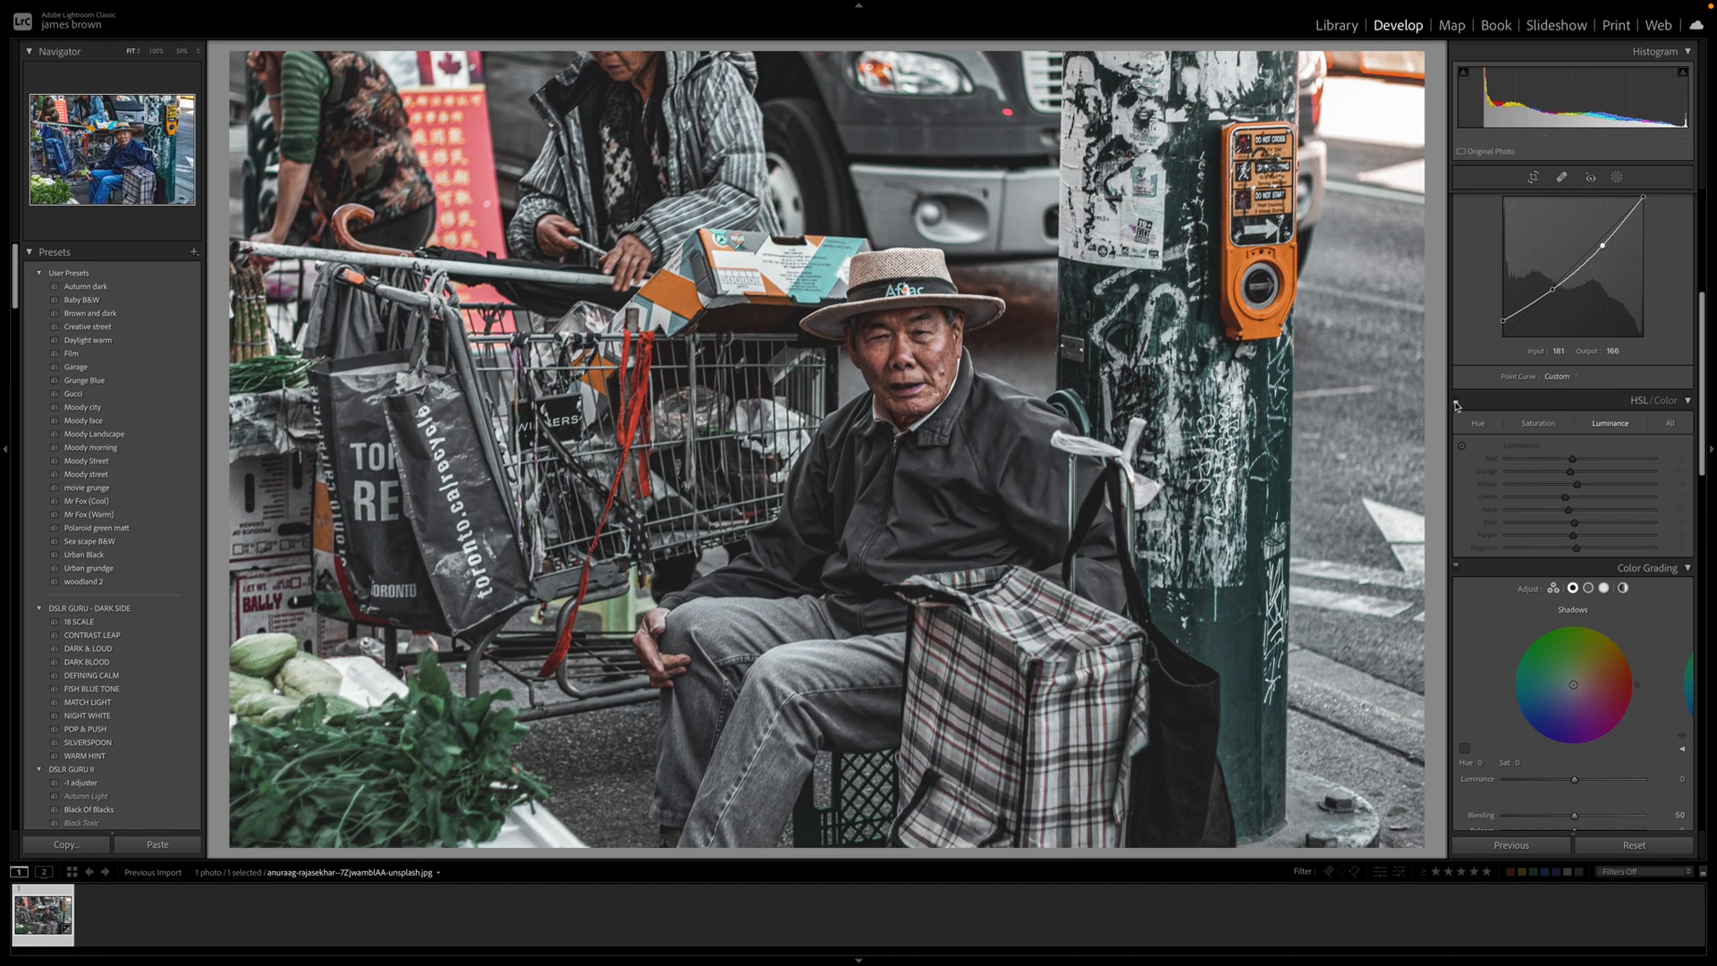
left_click(1456, 402)
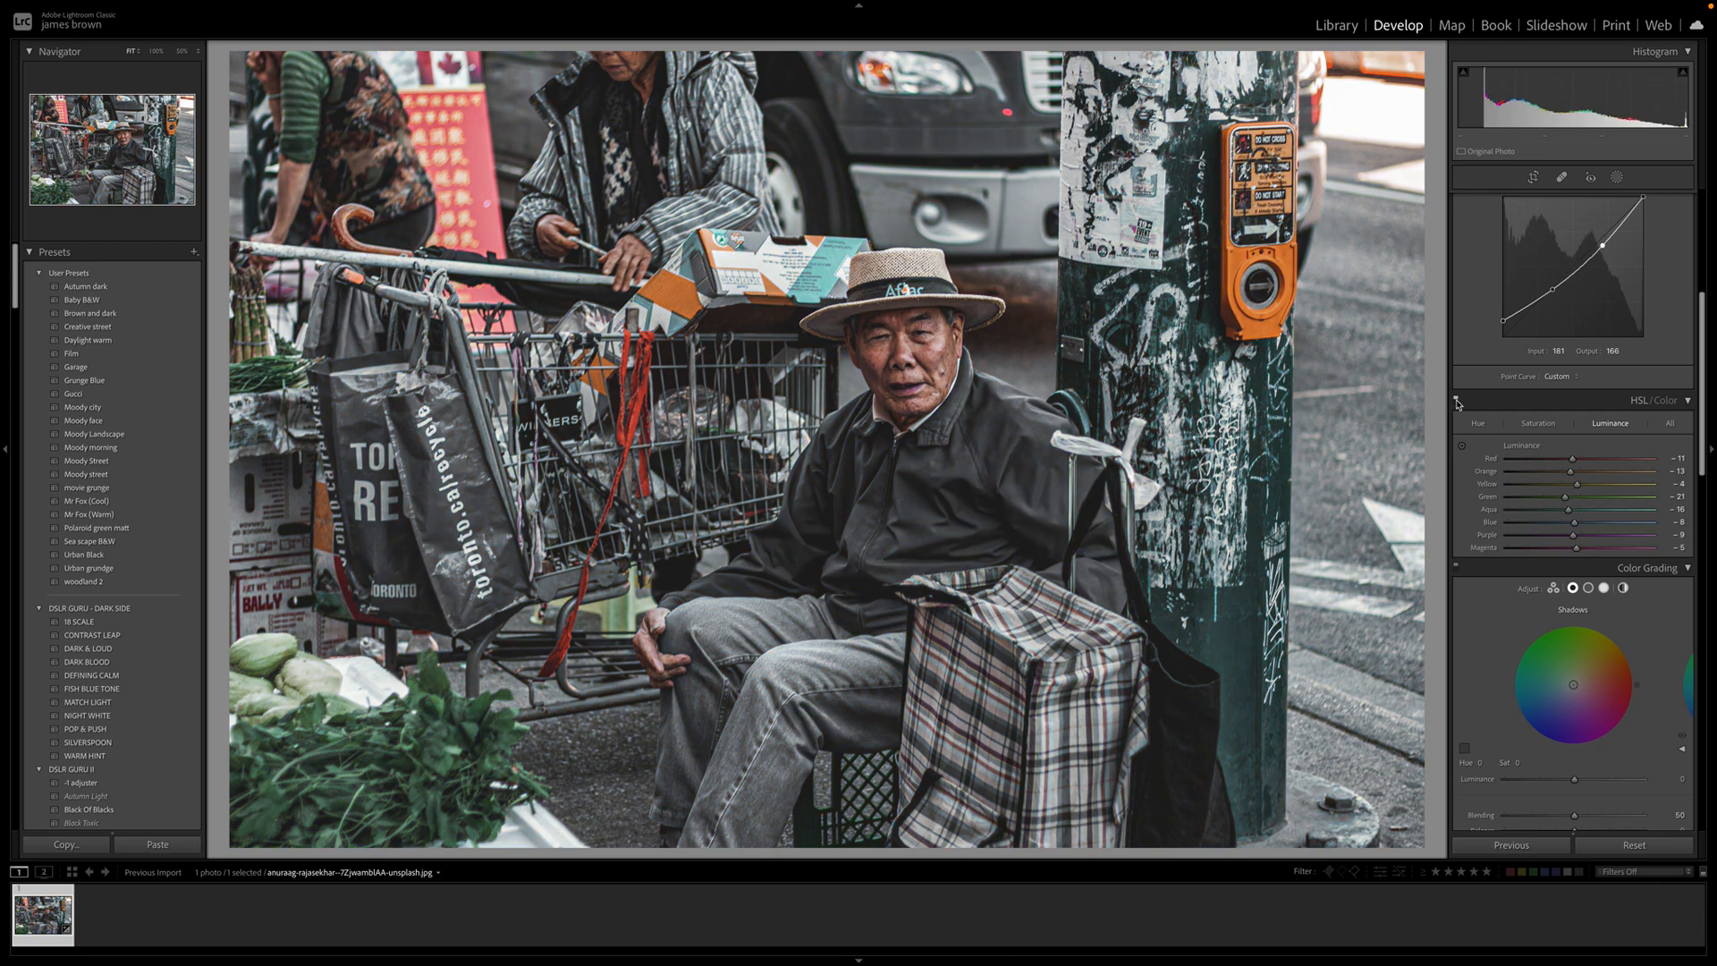
left_click(1456, 401)
- Set the HSL Blue saturation to -63 and compare the photo with the HSL adjustments off and on
left_click(1530, 431)
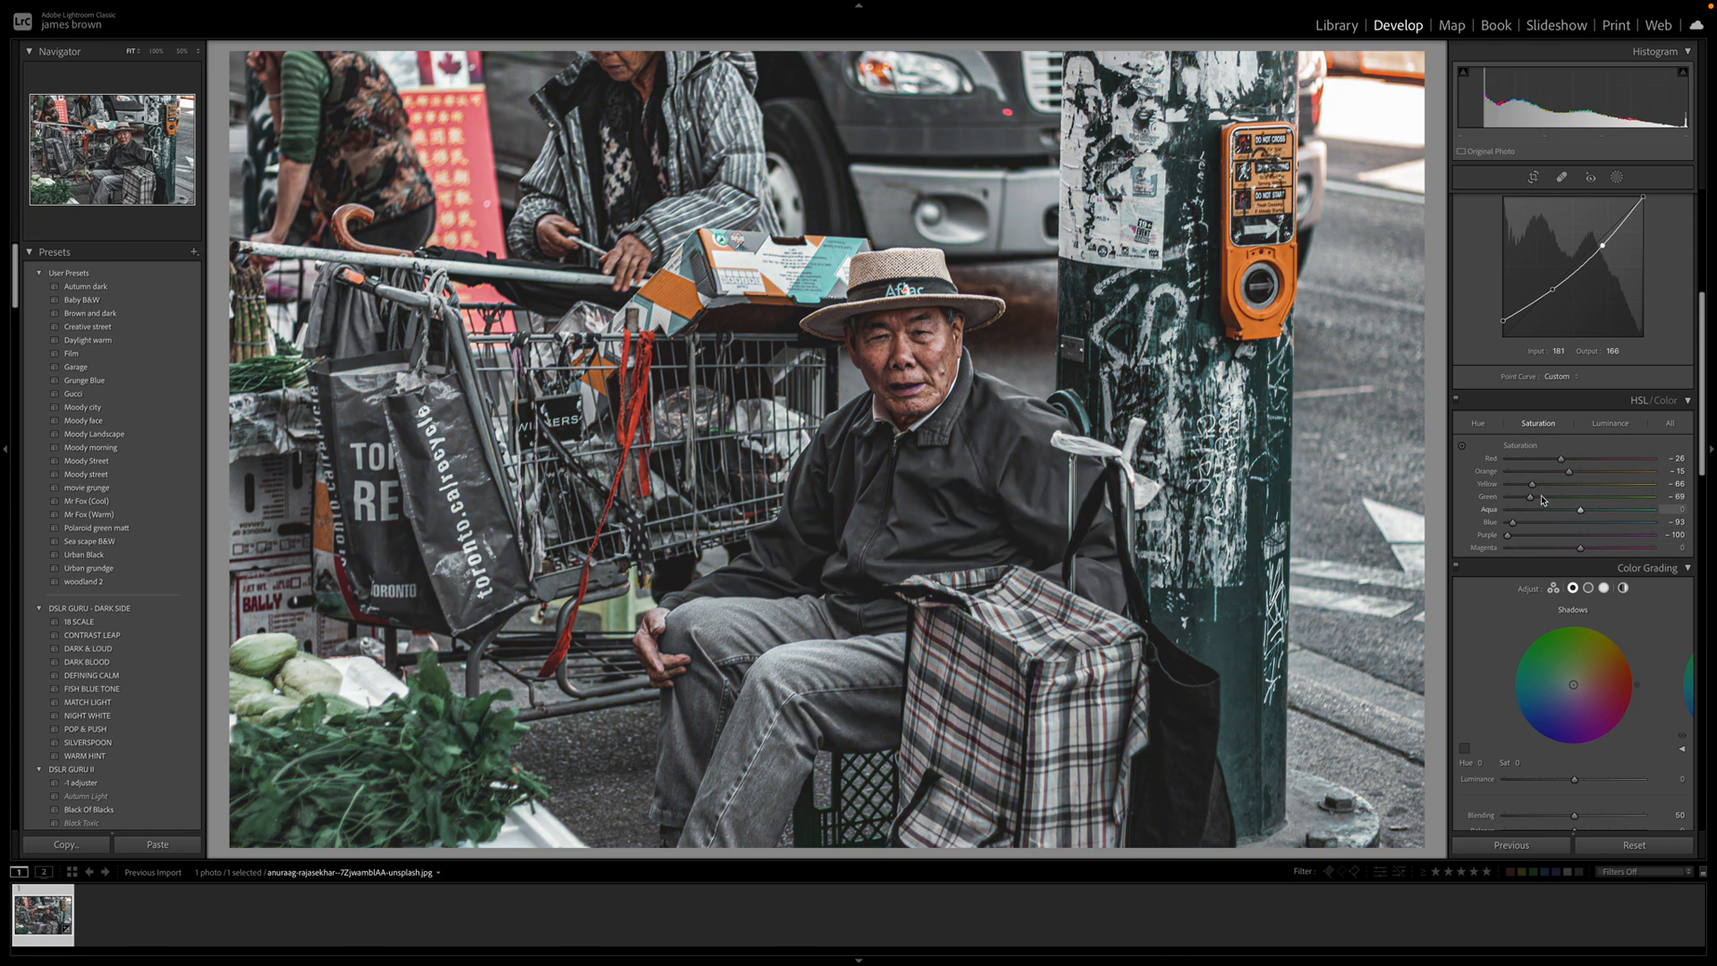
left_click(1610, 423)
left_click(1483, 426)
left_click(1548, 430)
left_click_drag(1552, 528, 1540, 523)
left_click(1456, 401)
left_click(1457, 400)
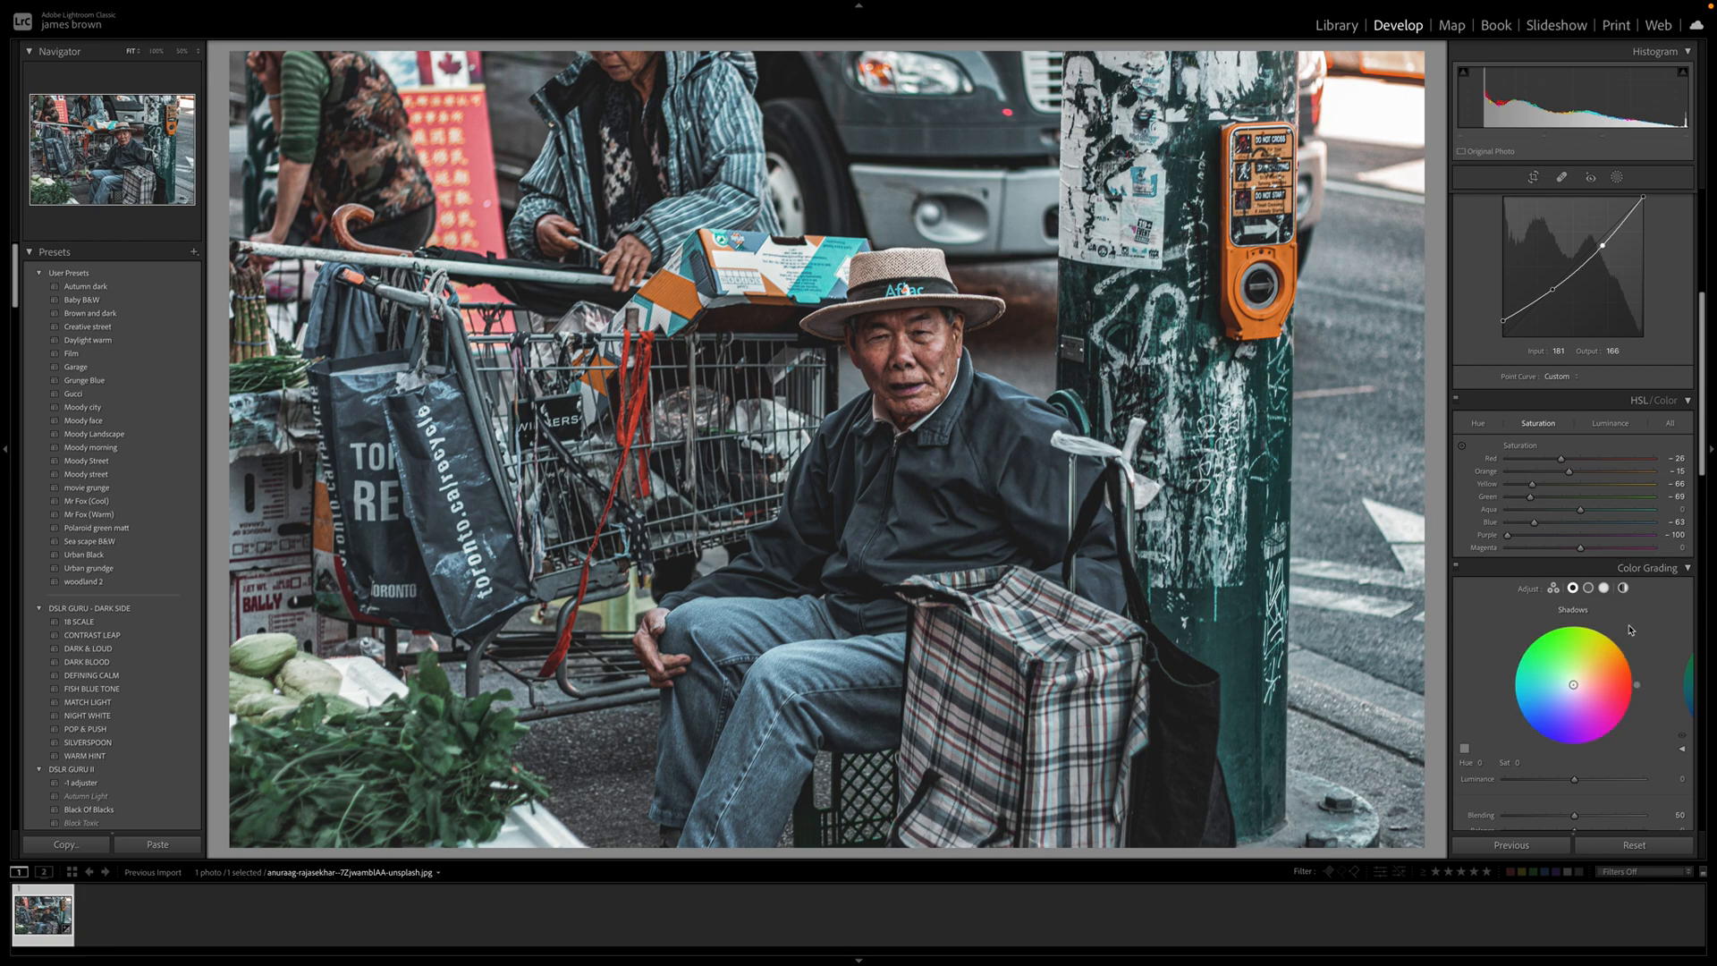
- Tint the shadows a very faint teal in Color Grading, using Hue 180 and only minimal saturation
scroll(1630, 631, "down", 3)
scroll(1629, 630, "down", 2)
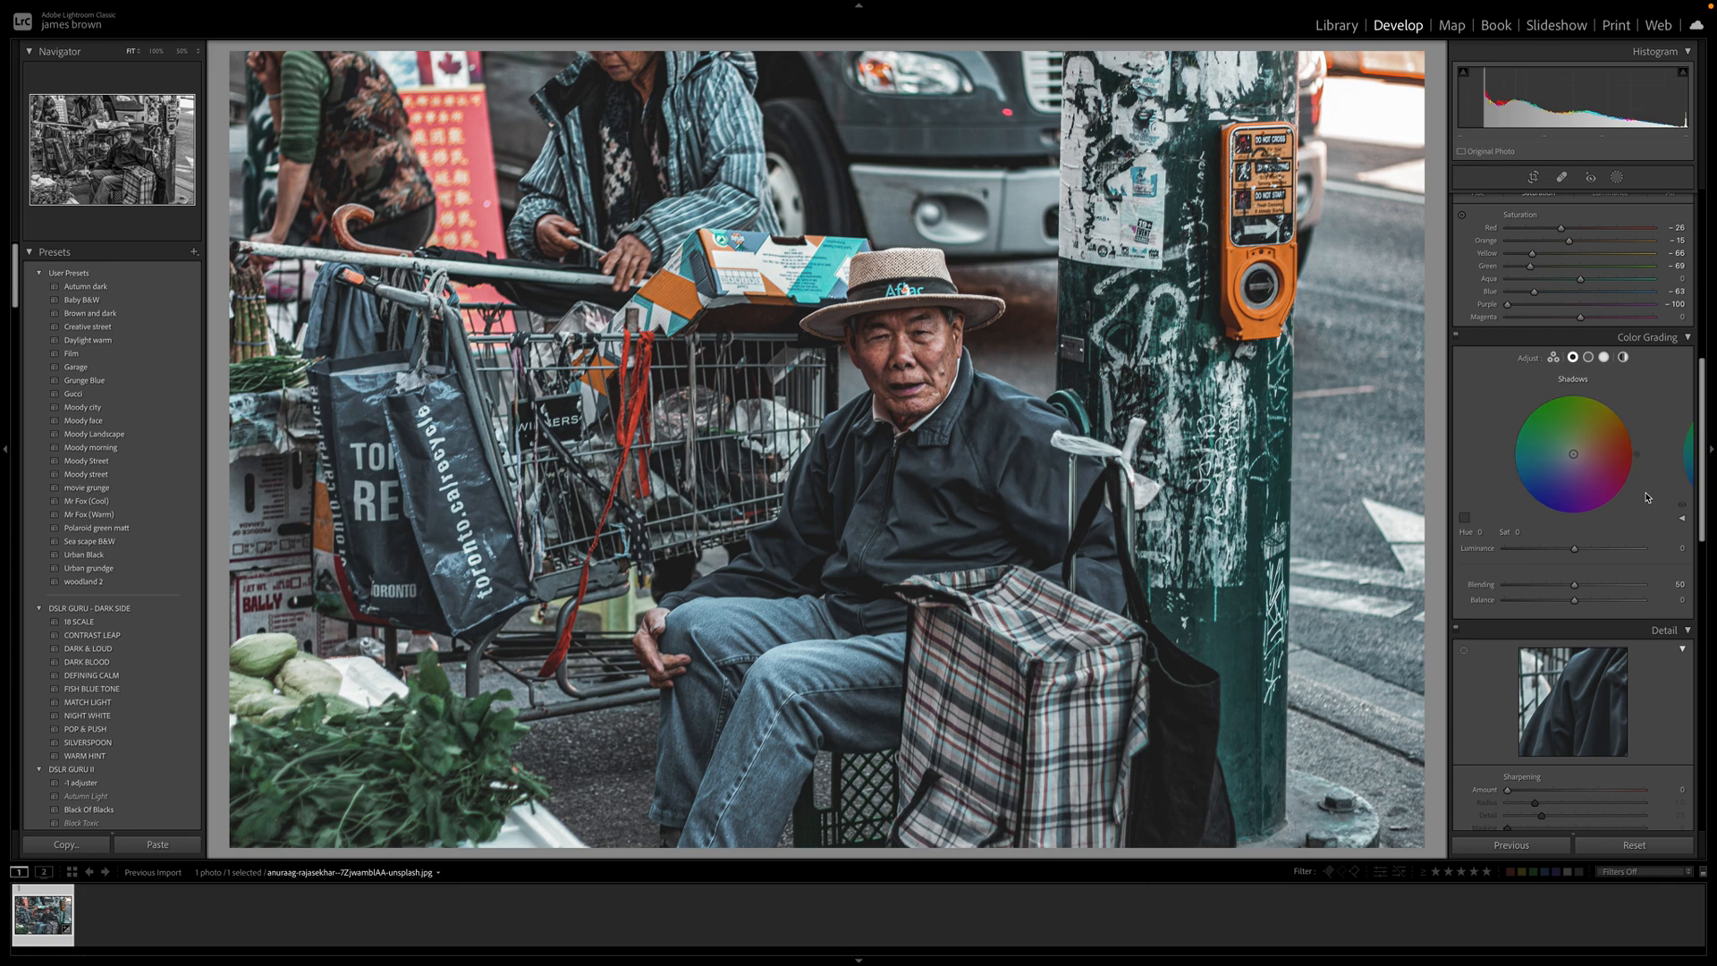
left_click_drag(1574, 453, 1527, 454)
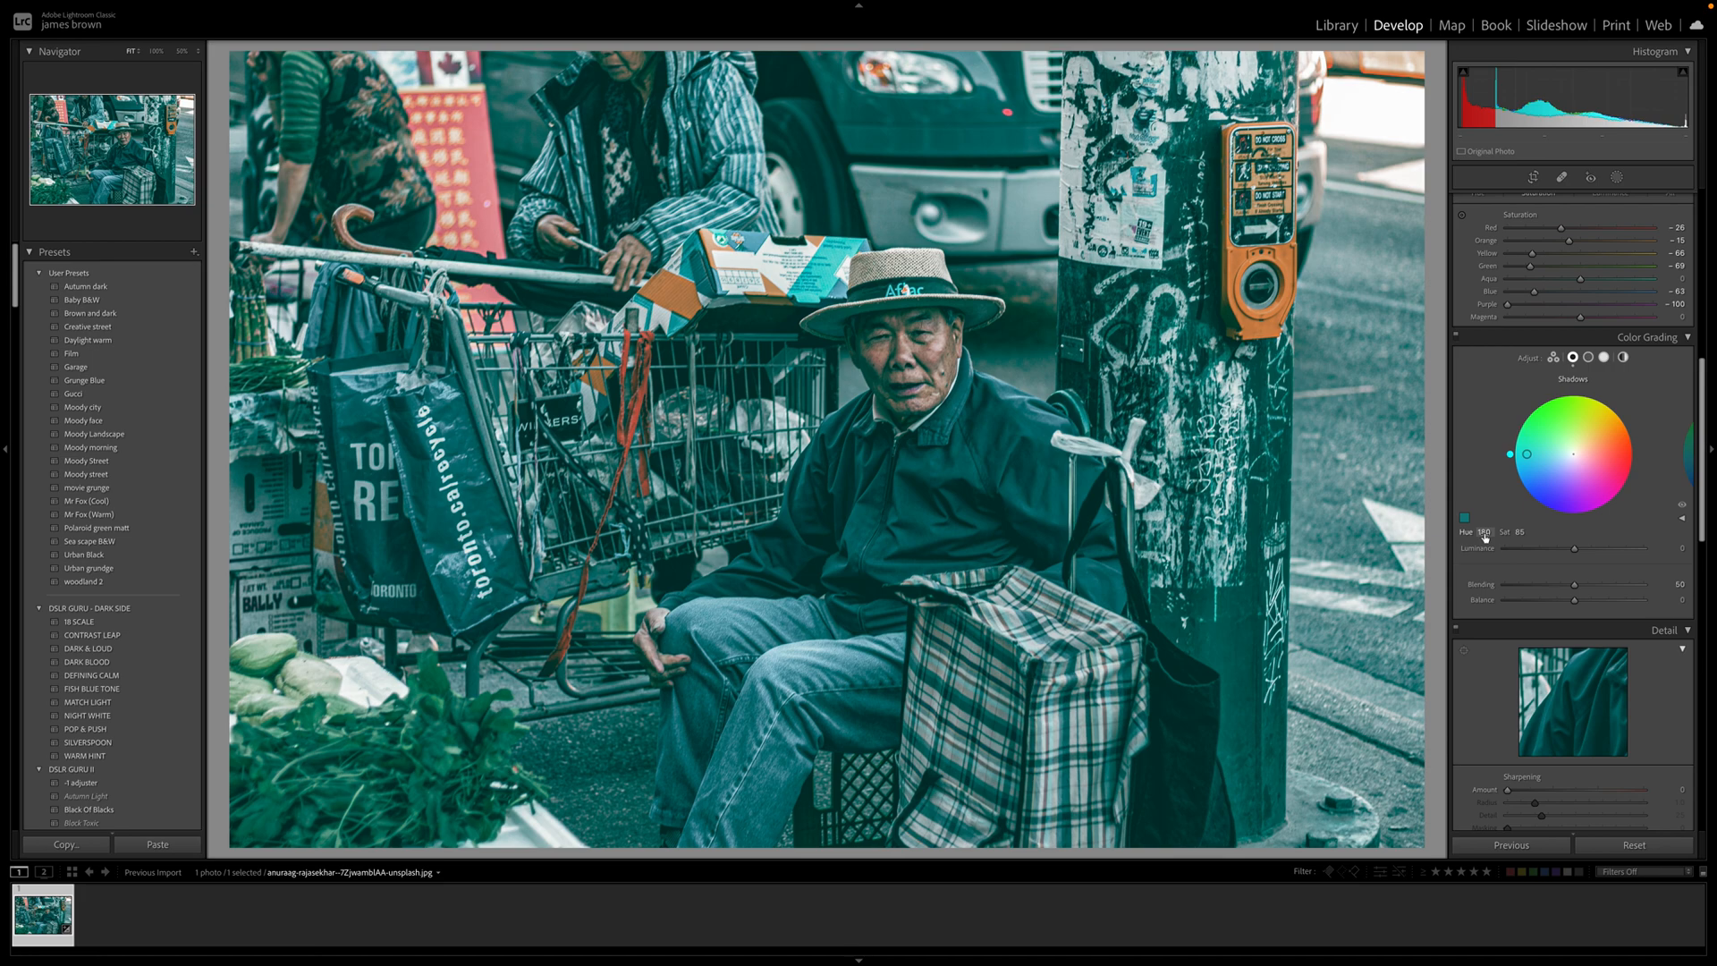
left_click(1521, 533)
type("0")
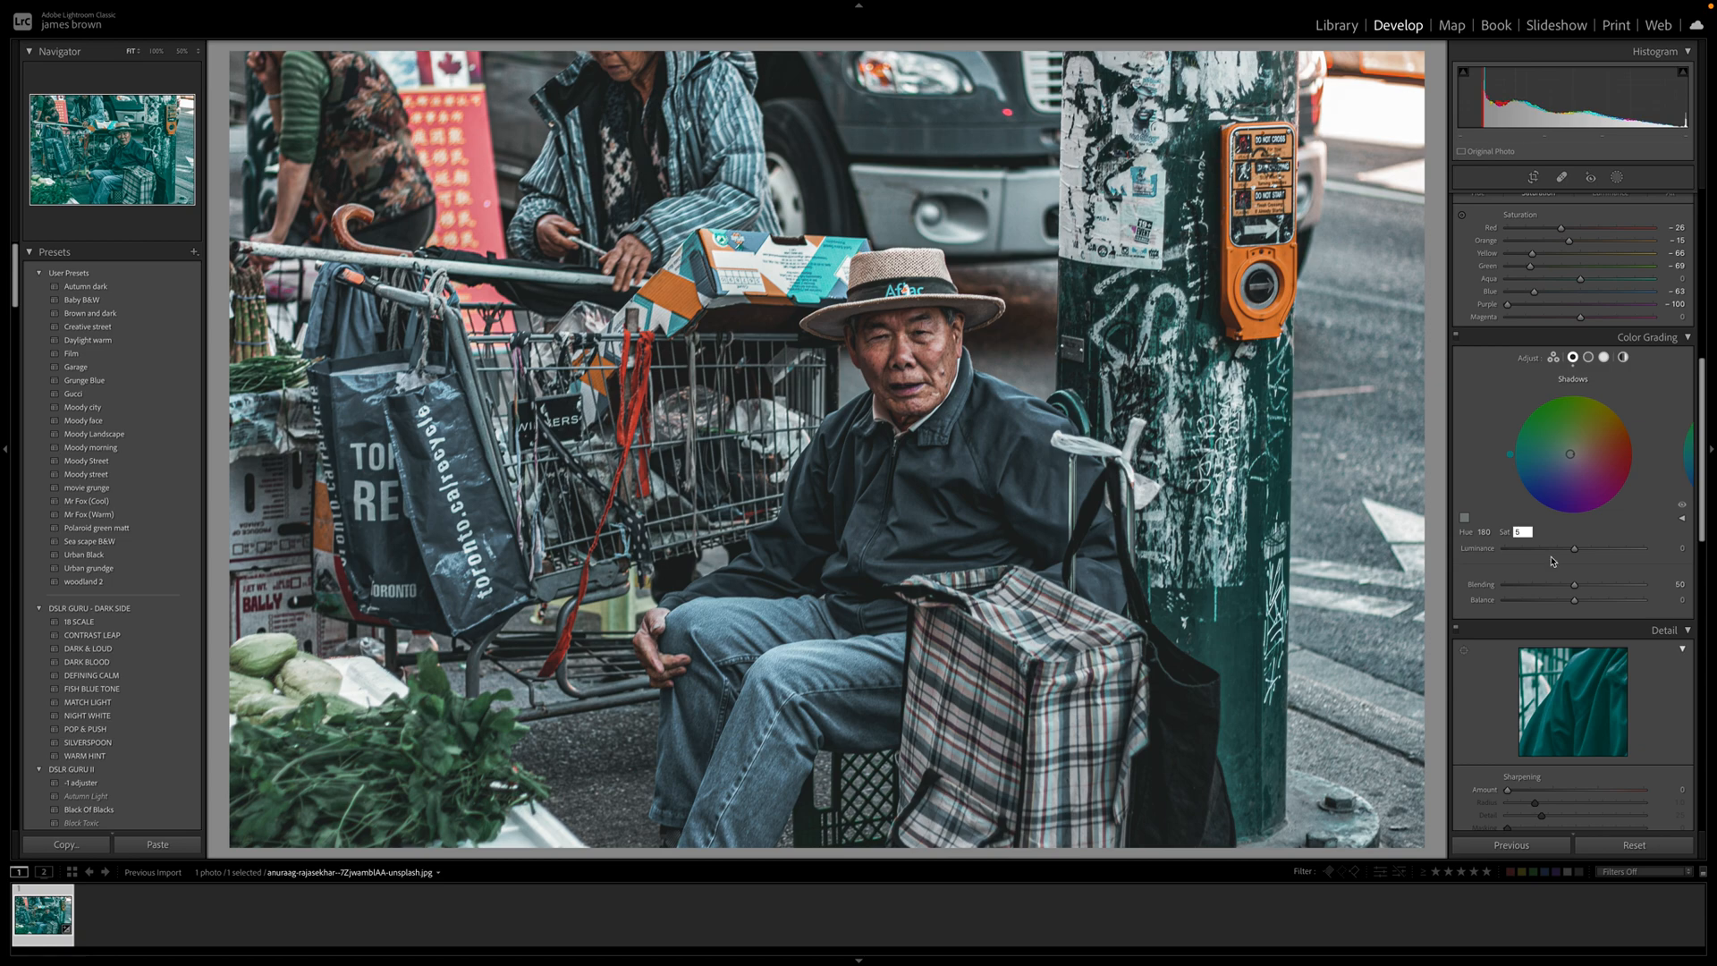
left_click_drag(1571, 455, 1564, 455)
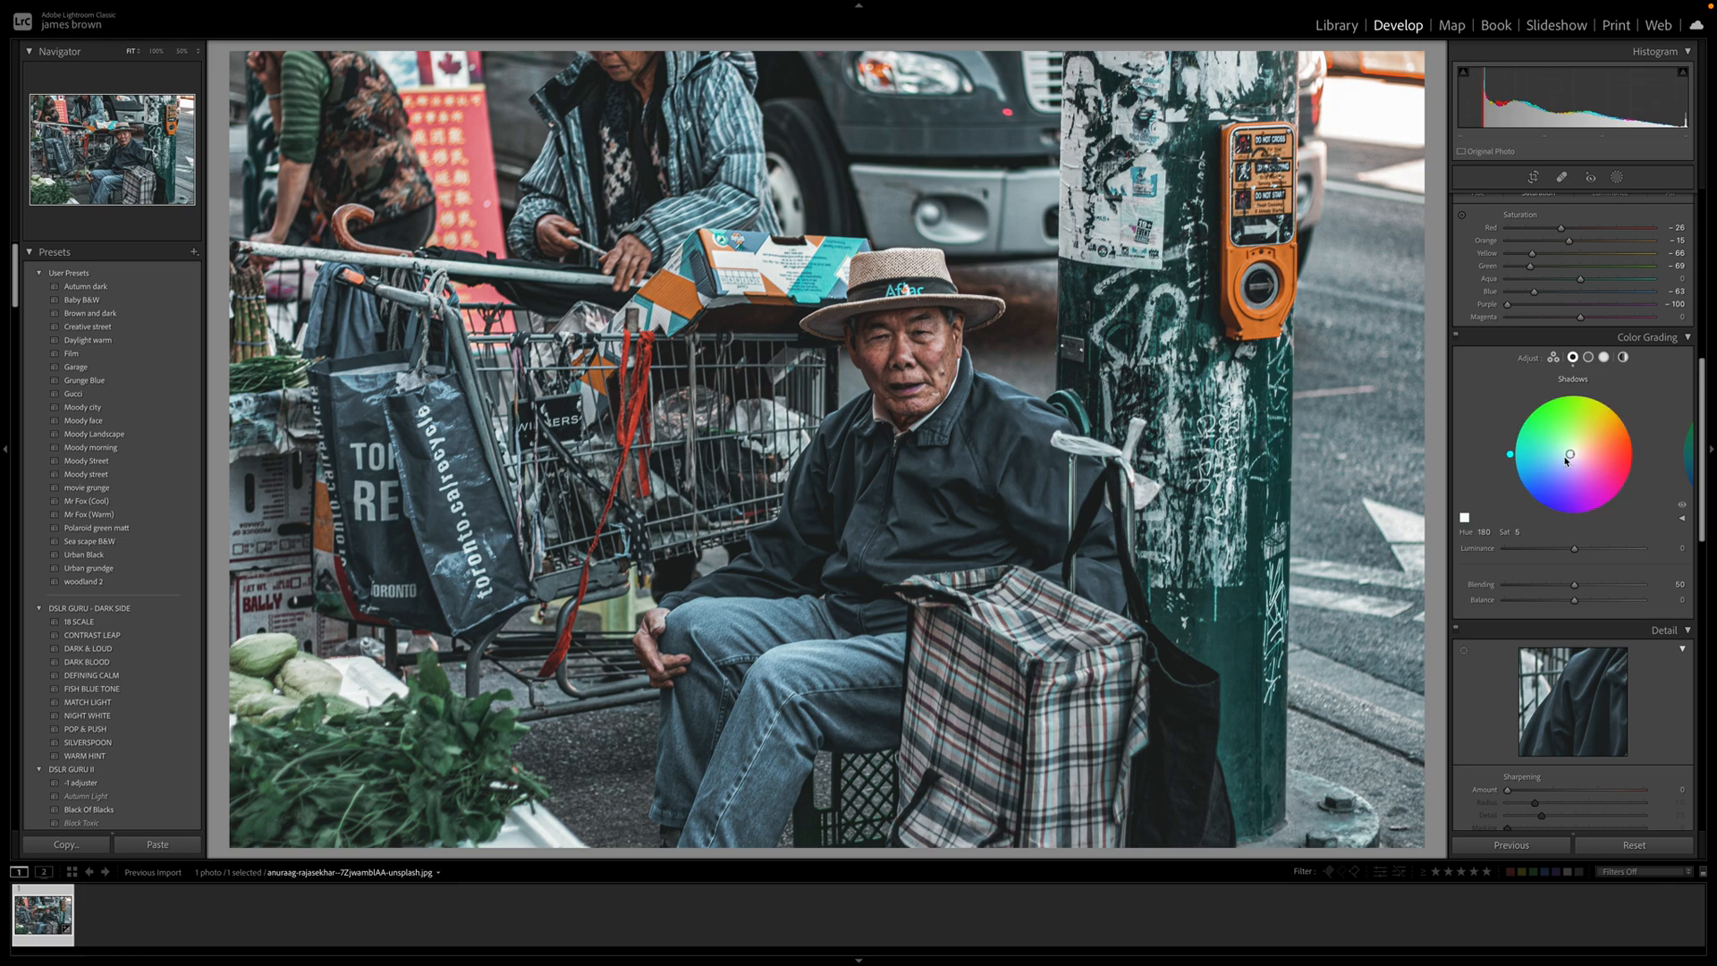
- Tint the highlights in Color Grading with Hue 187 and Saturation 17, and set the Balance to -35
left_click(1604, 358)
left_click_drag(1573, 457, 1558, 456)
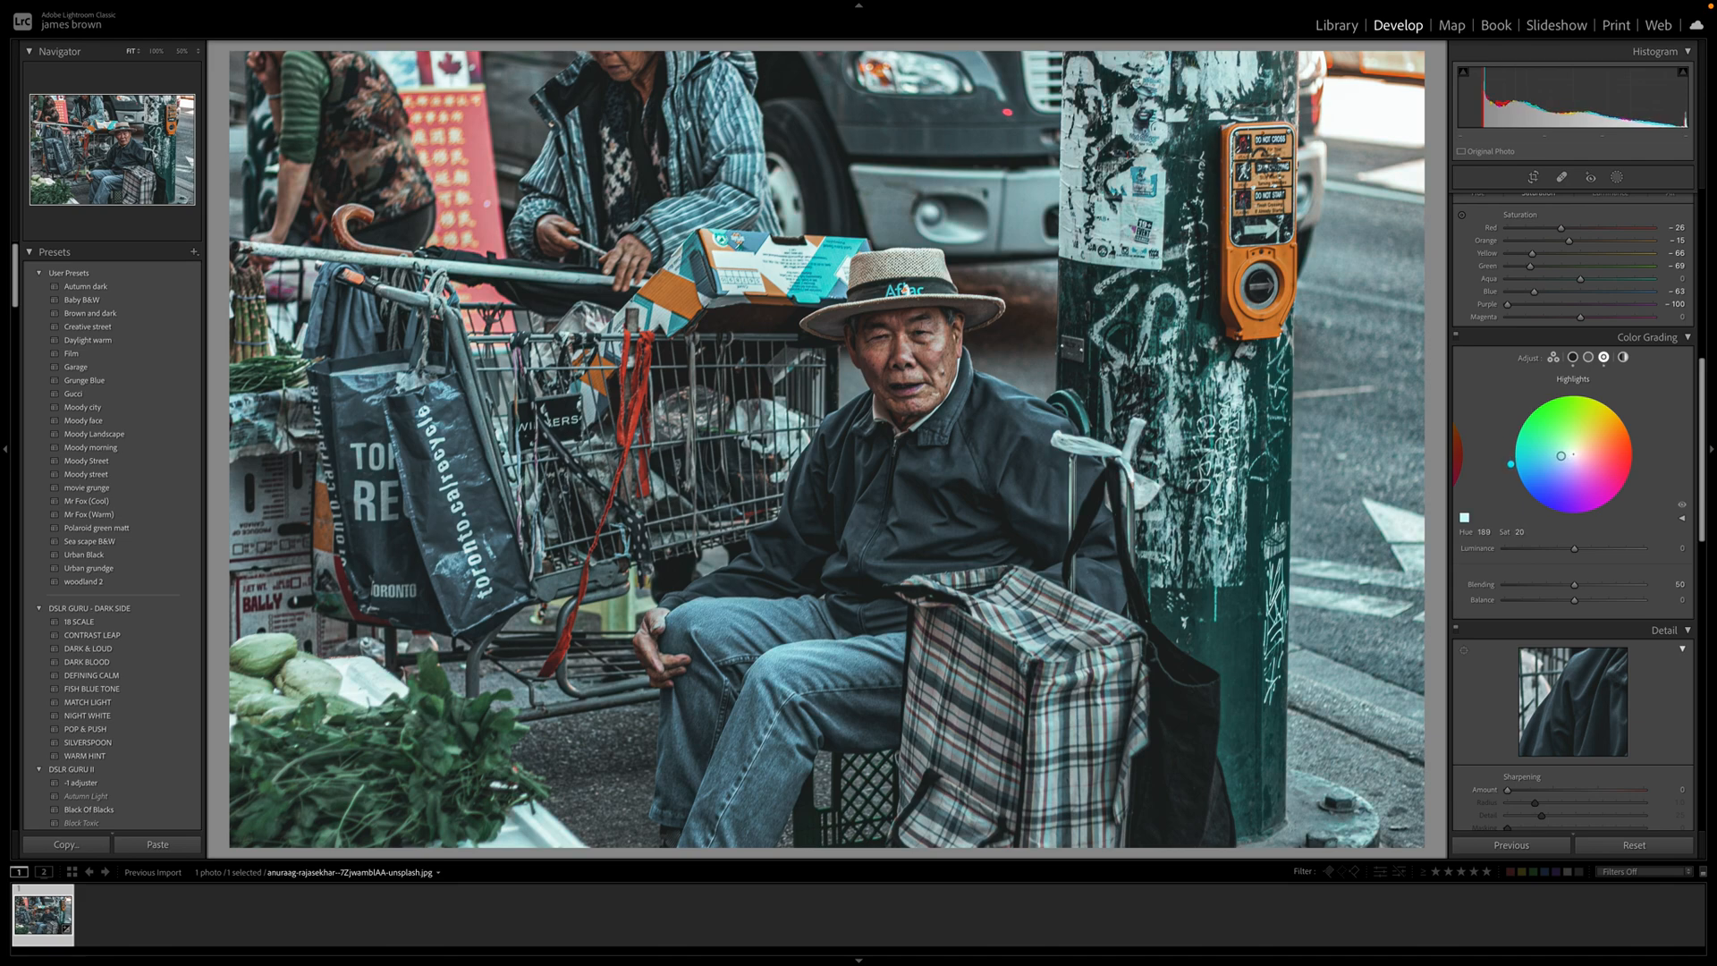
left_click_drag(1563, 455, 1563, 456)
left_click_drag(1512, 465, 1511, 460)
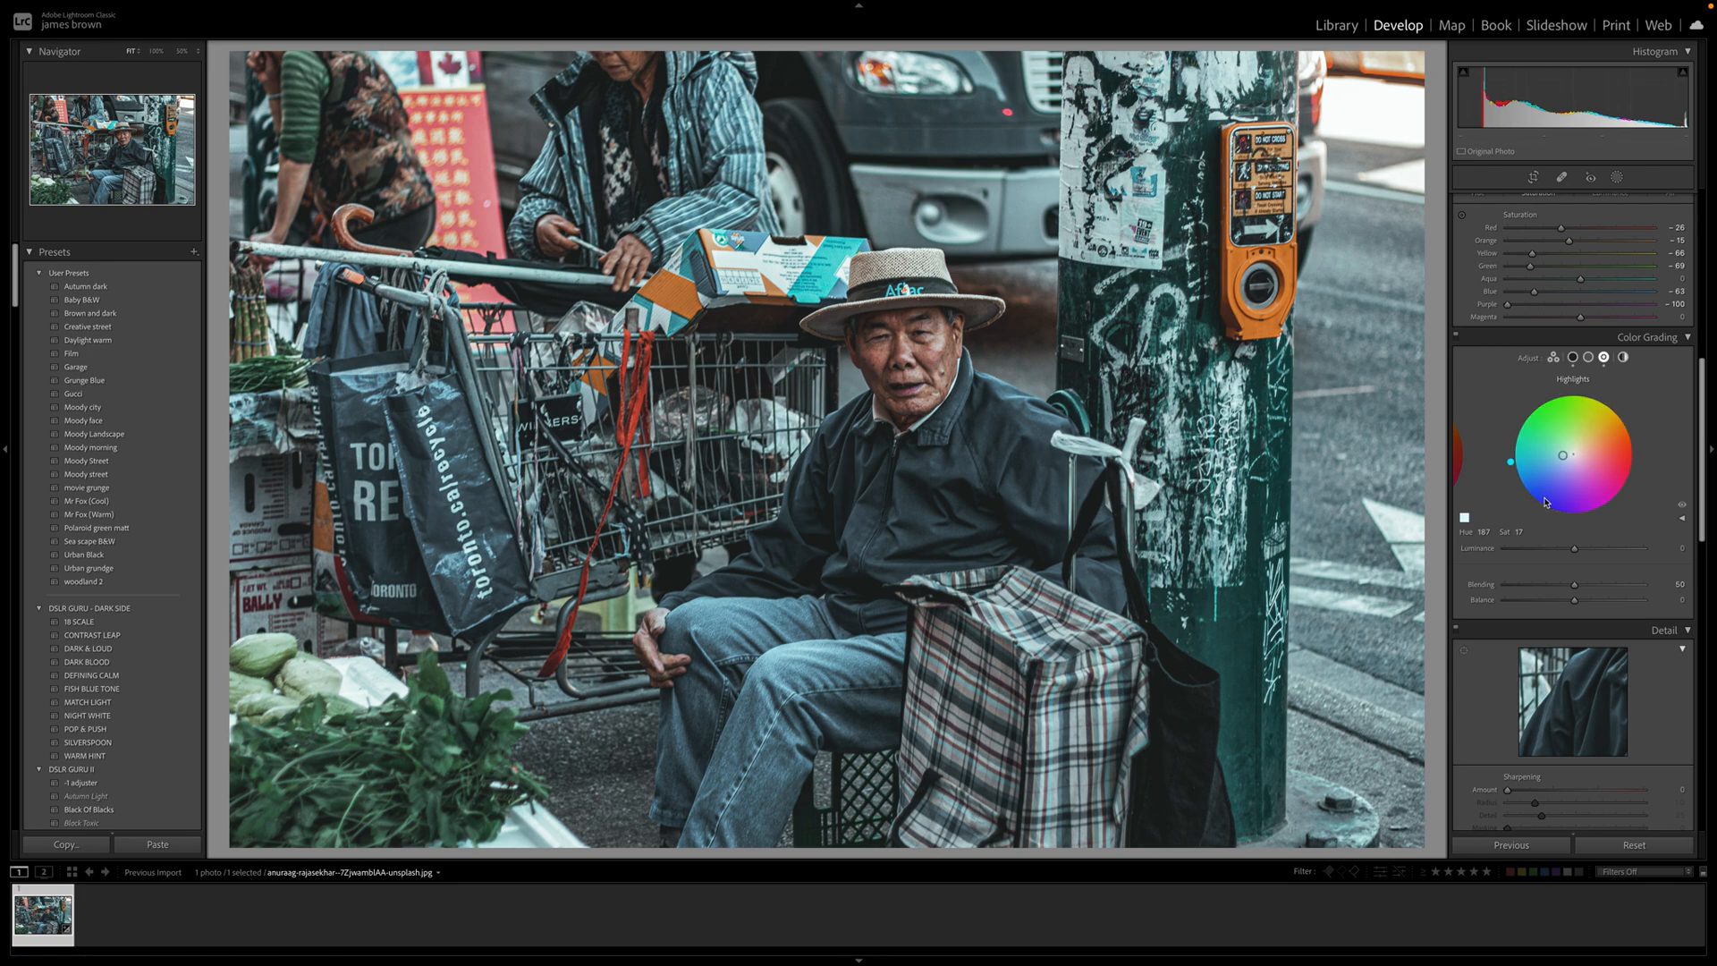
scroll(1588, 213, "down", 3)
scroll(1575, 304, "up", 2)
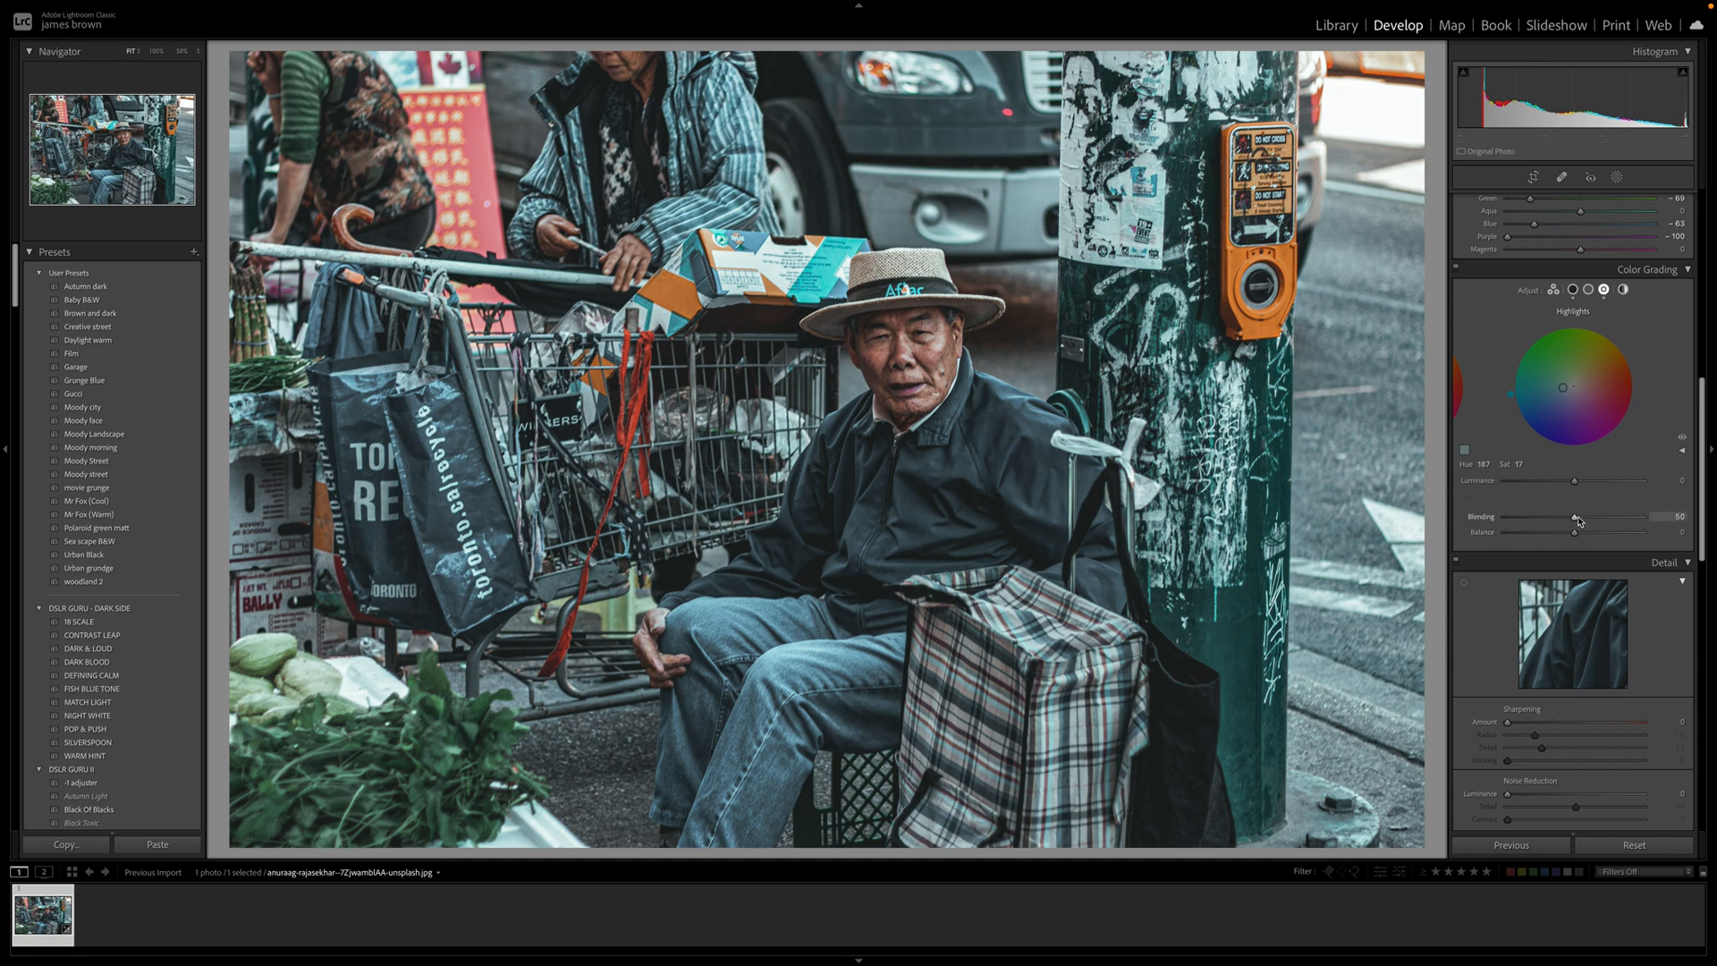
left_click_drag(1575, 537, 1550, 540)
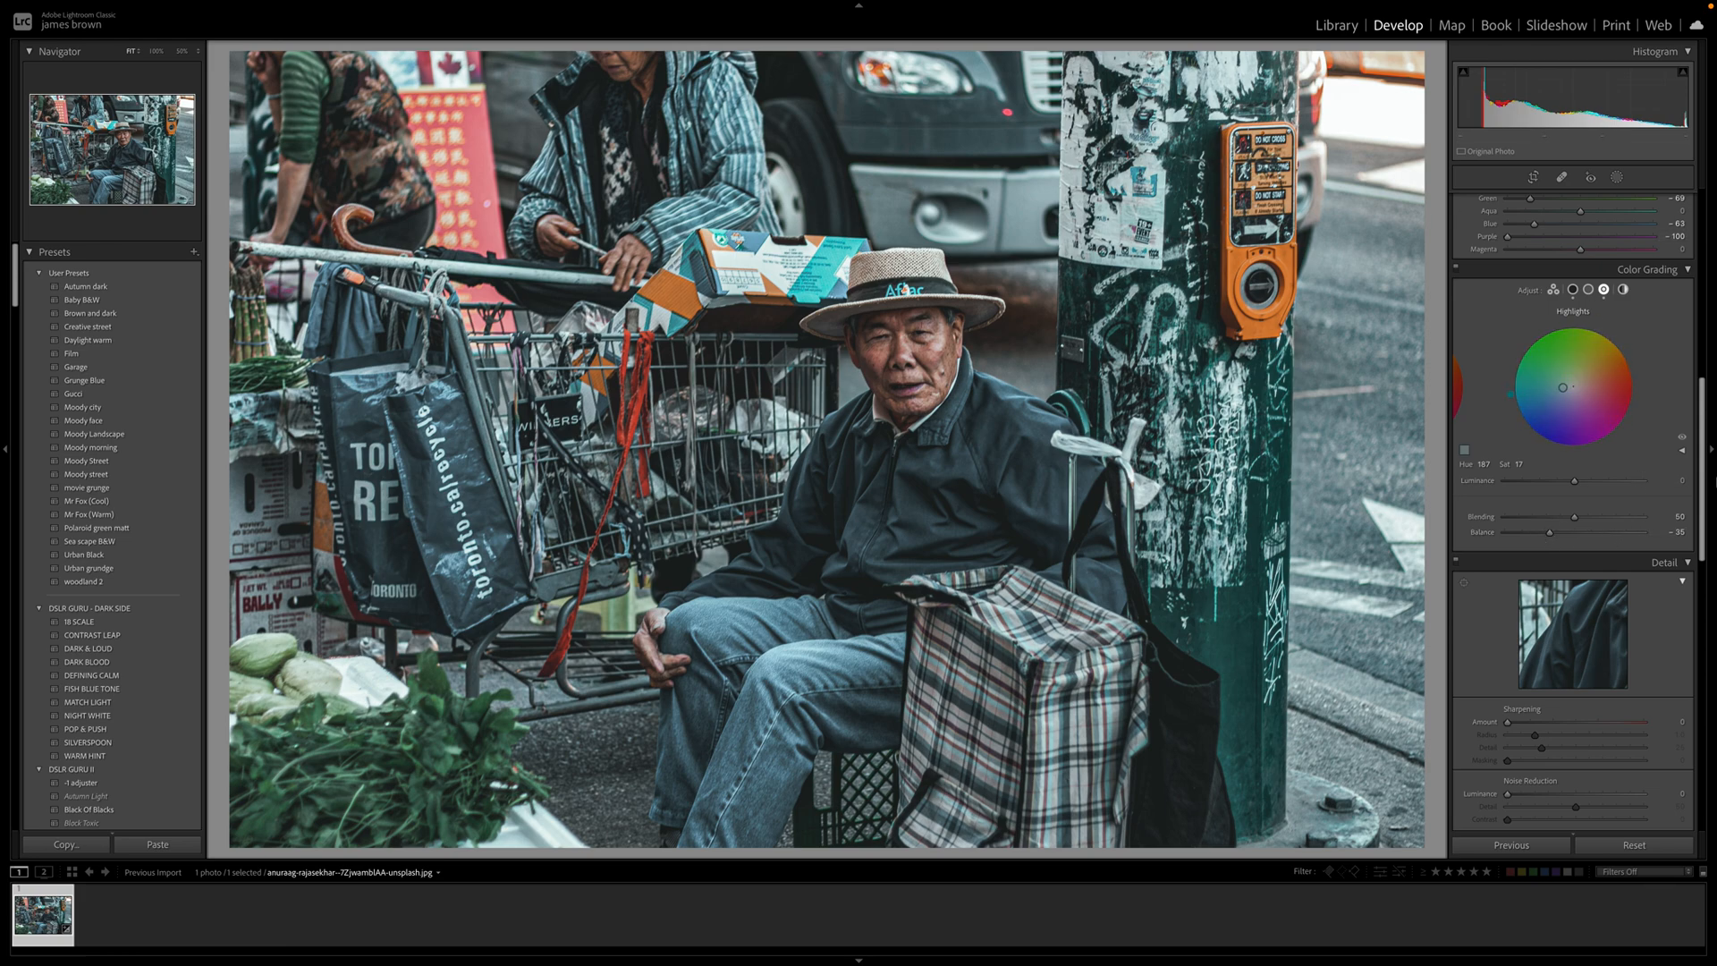
- Compare the photo with the Color Grading off and on
left_click(1457, 270)
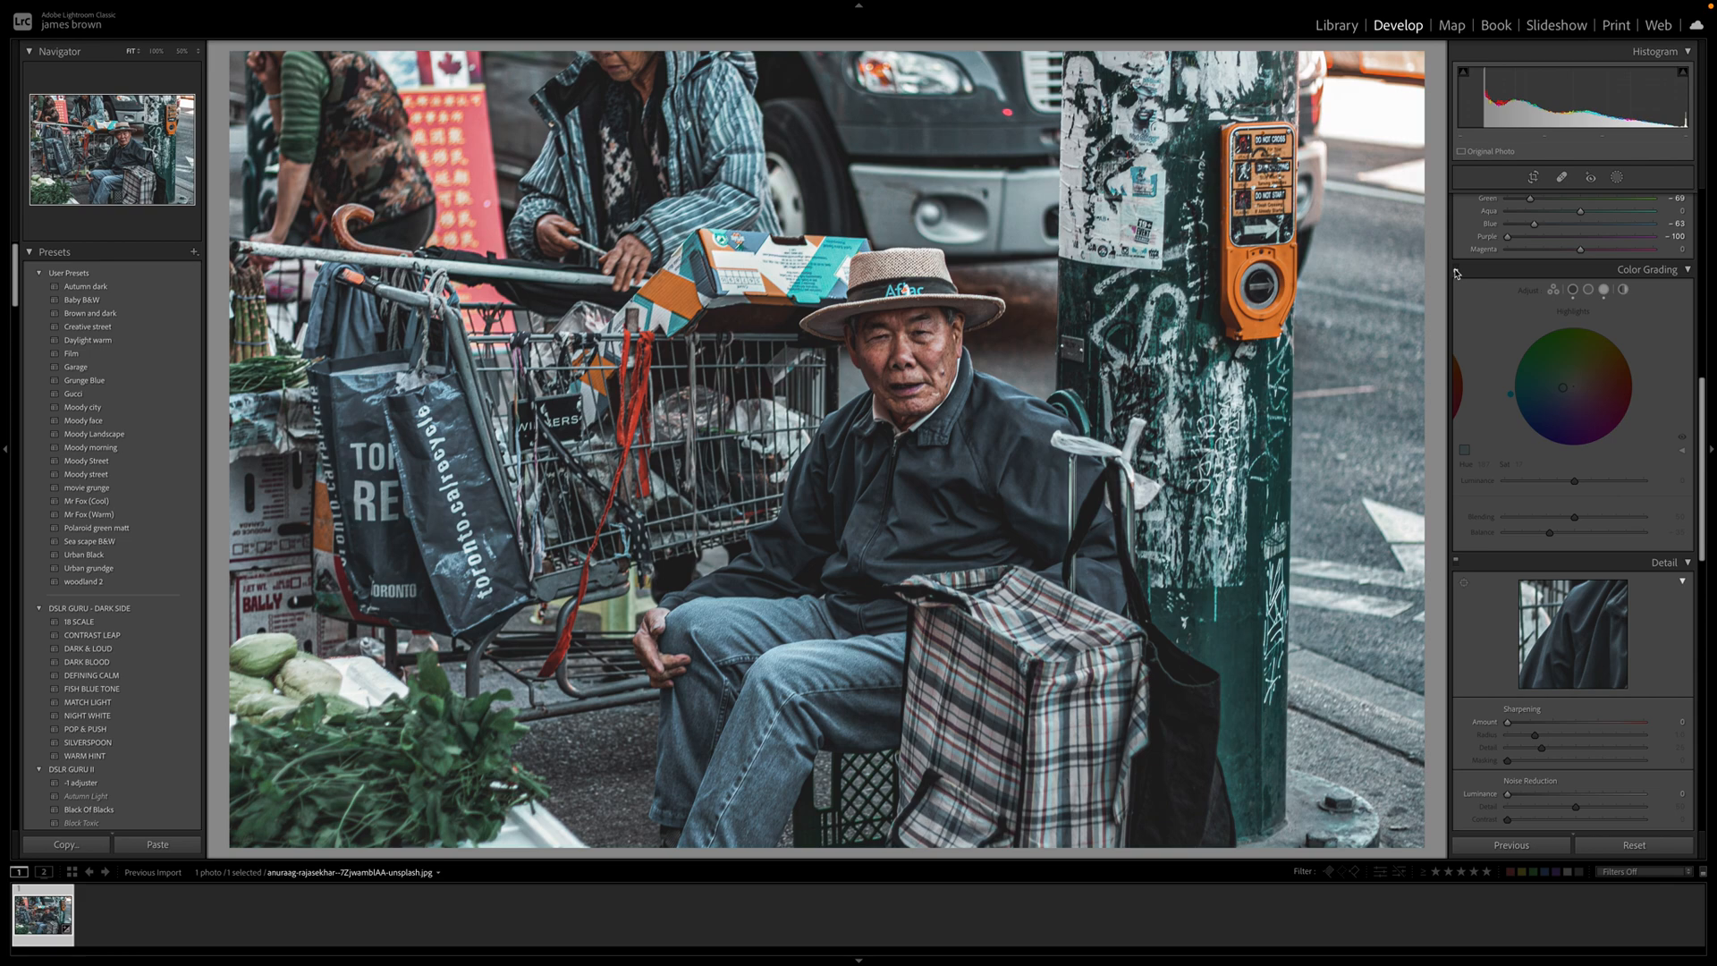
left_click(1457, 270)
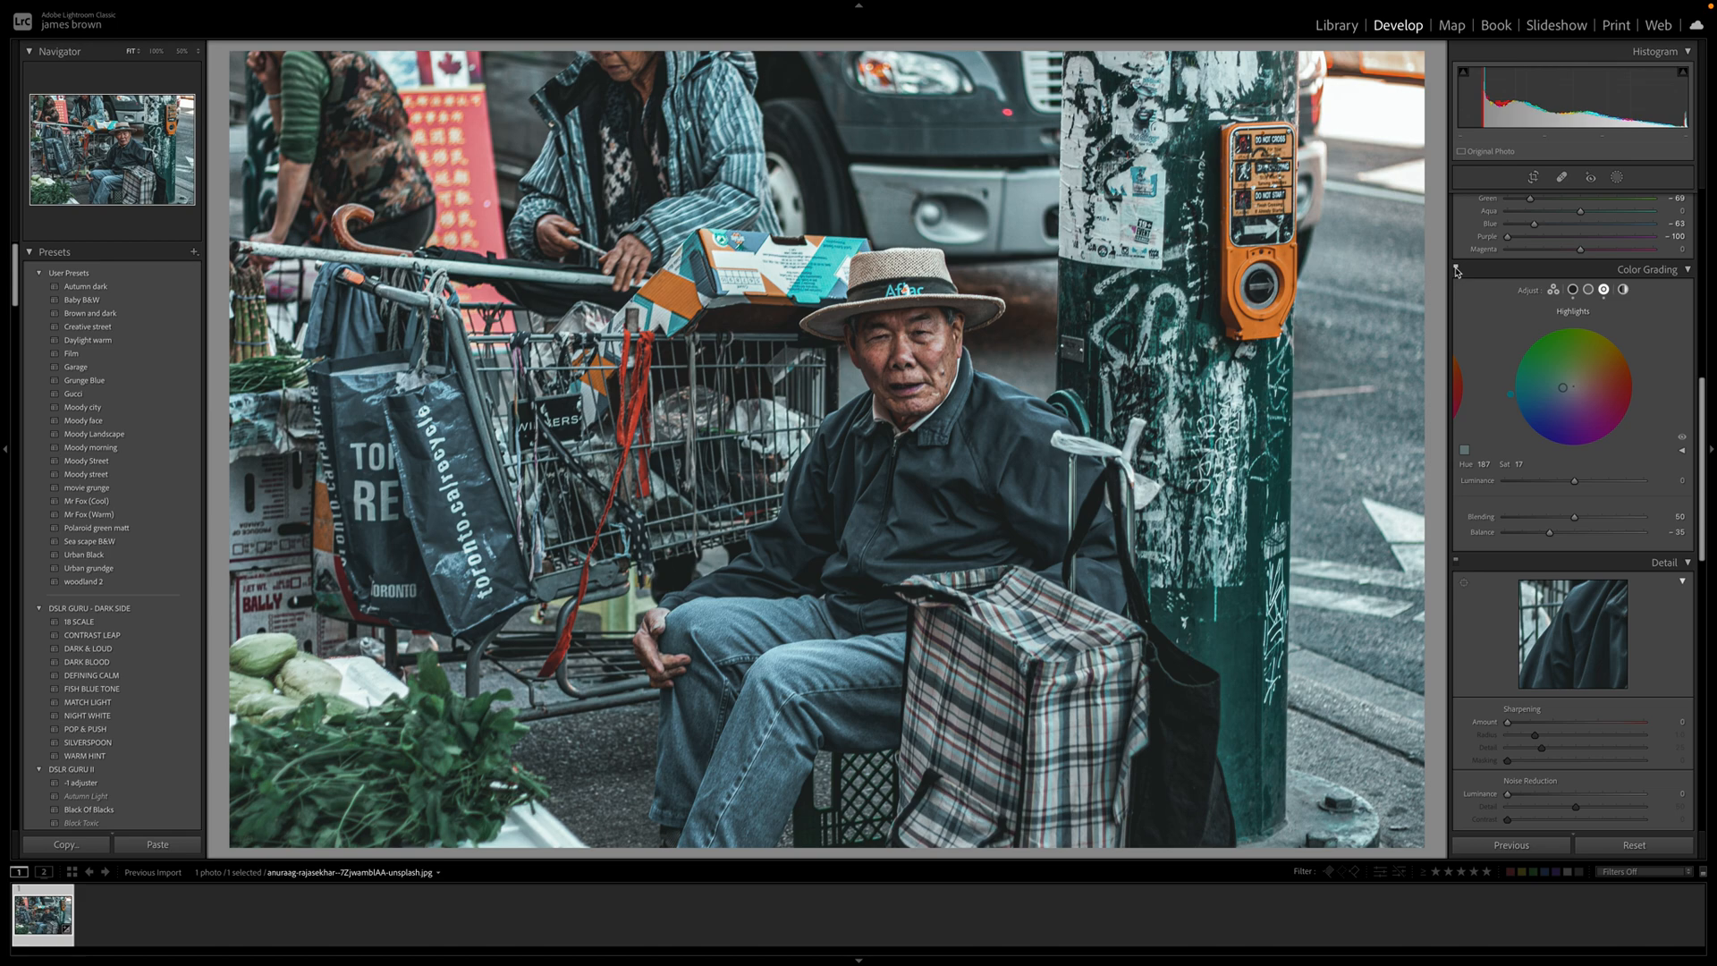
left_click(1457, 270)
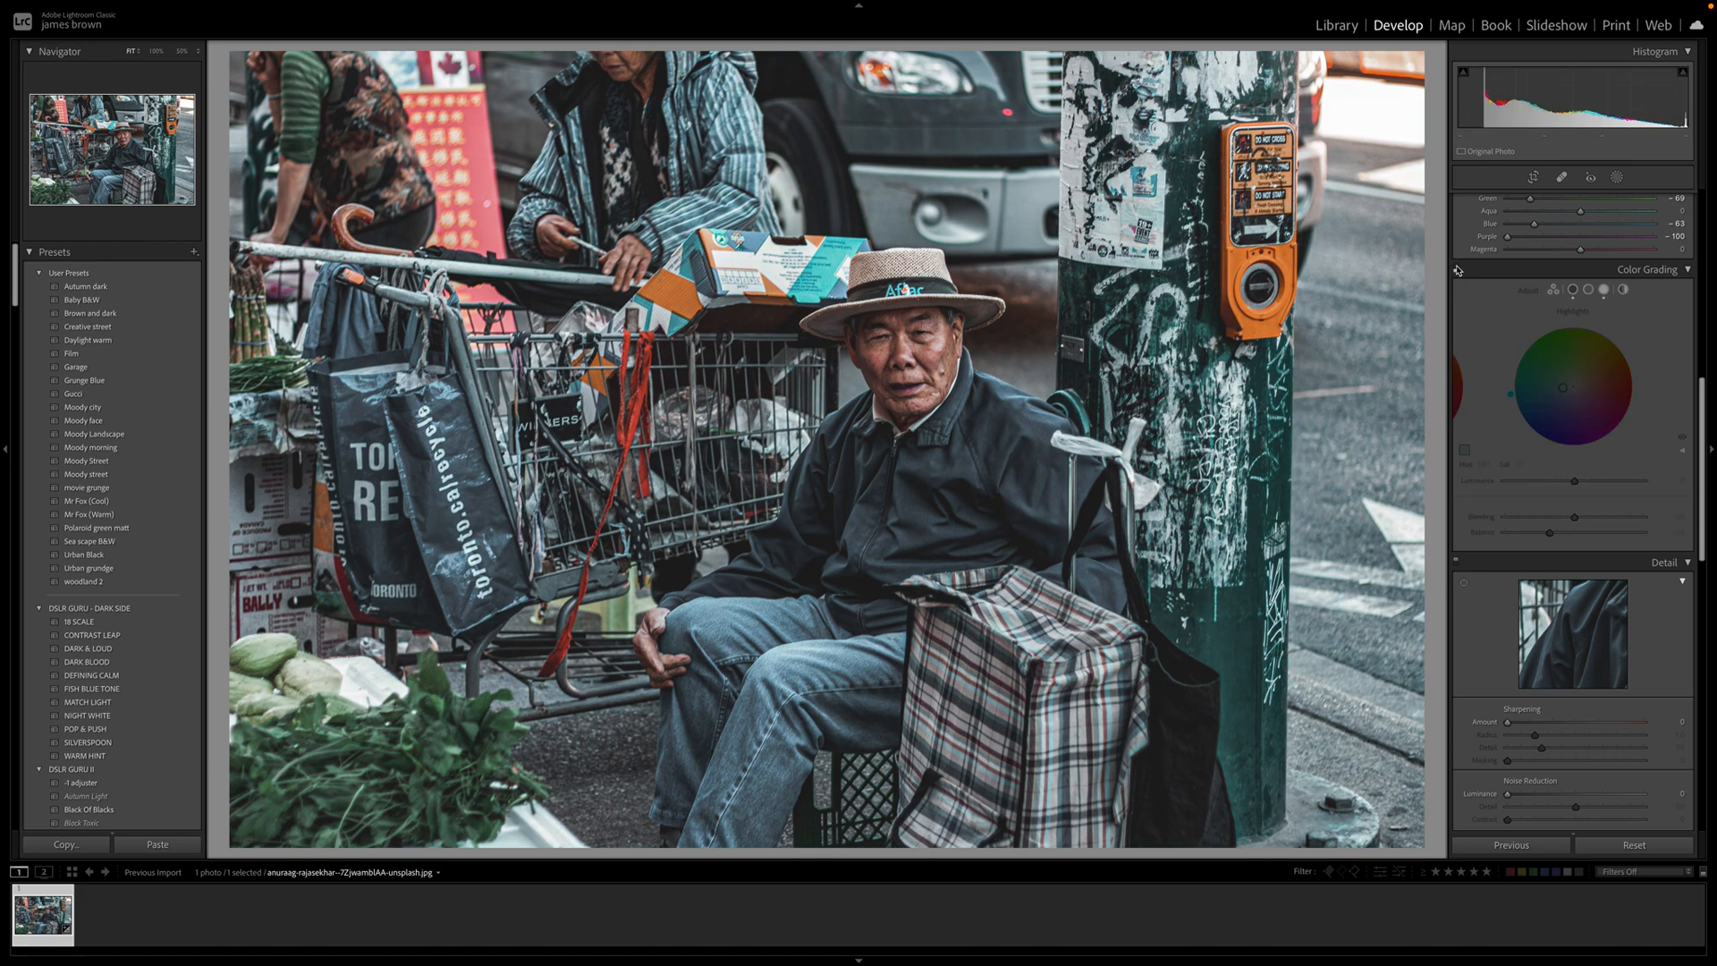
left_click(1457, 270)
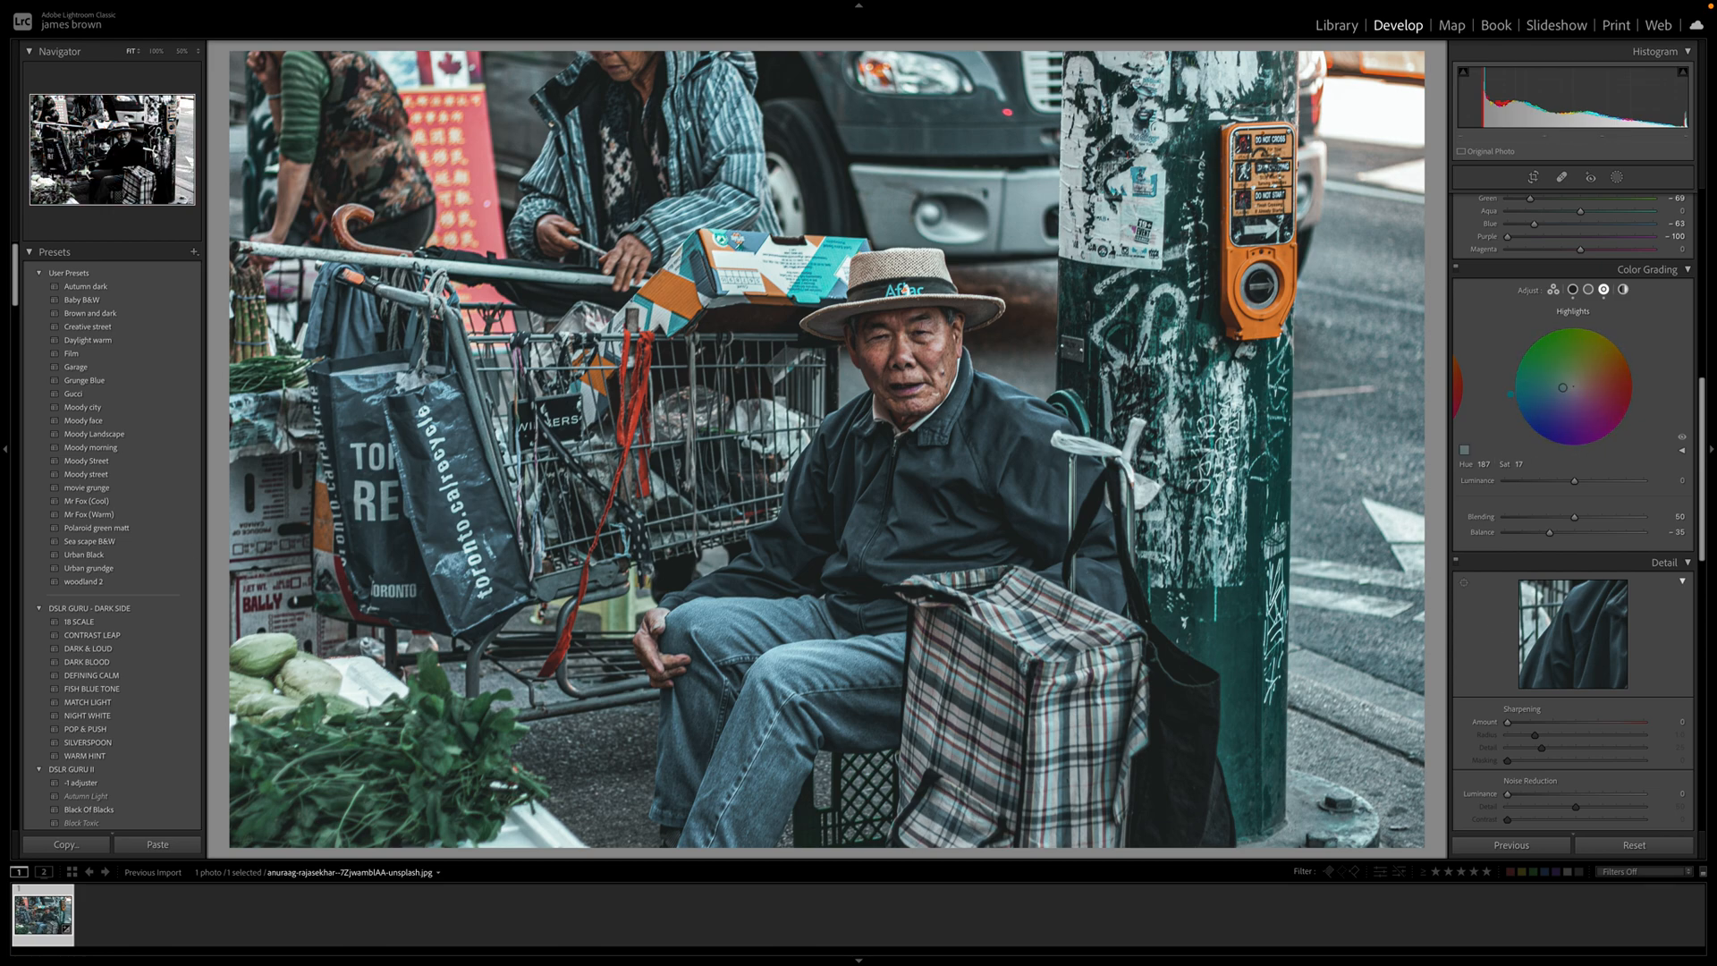
- Set sharpening to Amount 39, Detail 50 and Masking 91, and noise reduction to Luminance 20 and Color 17
scroll(1512, 644, "down", 2)
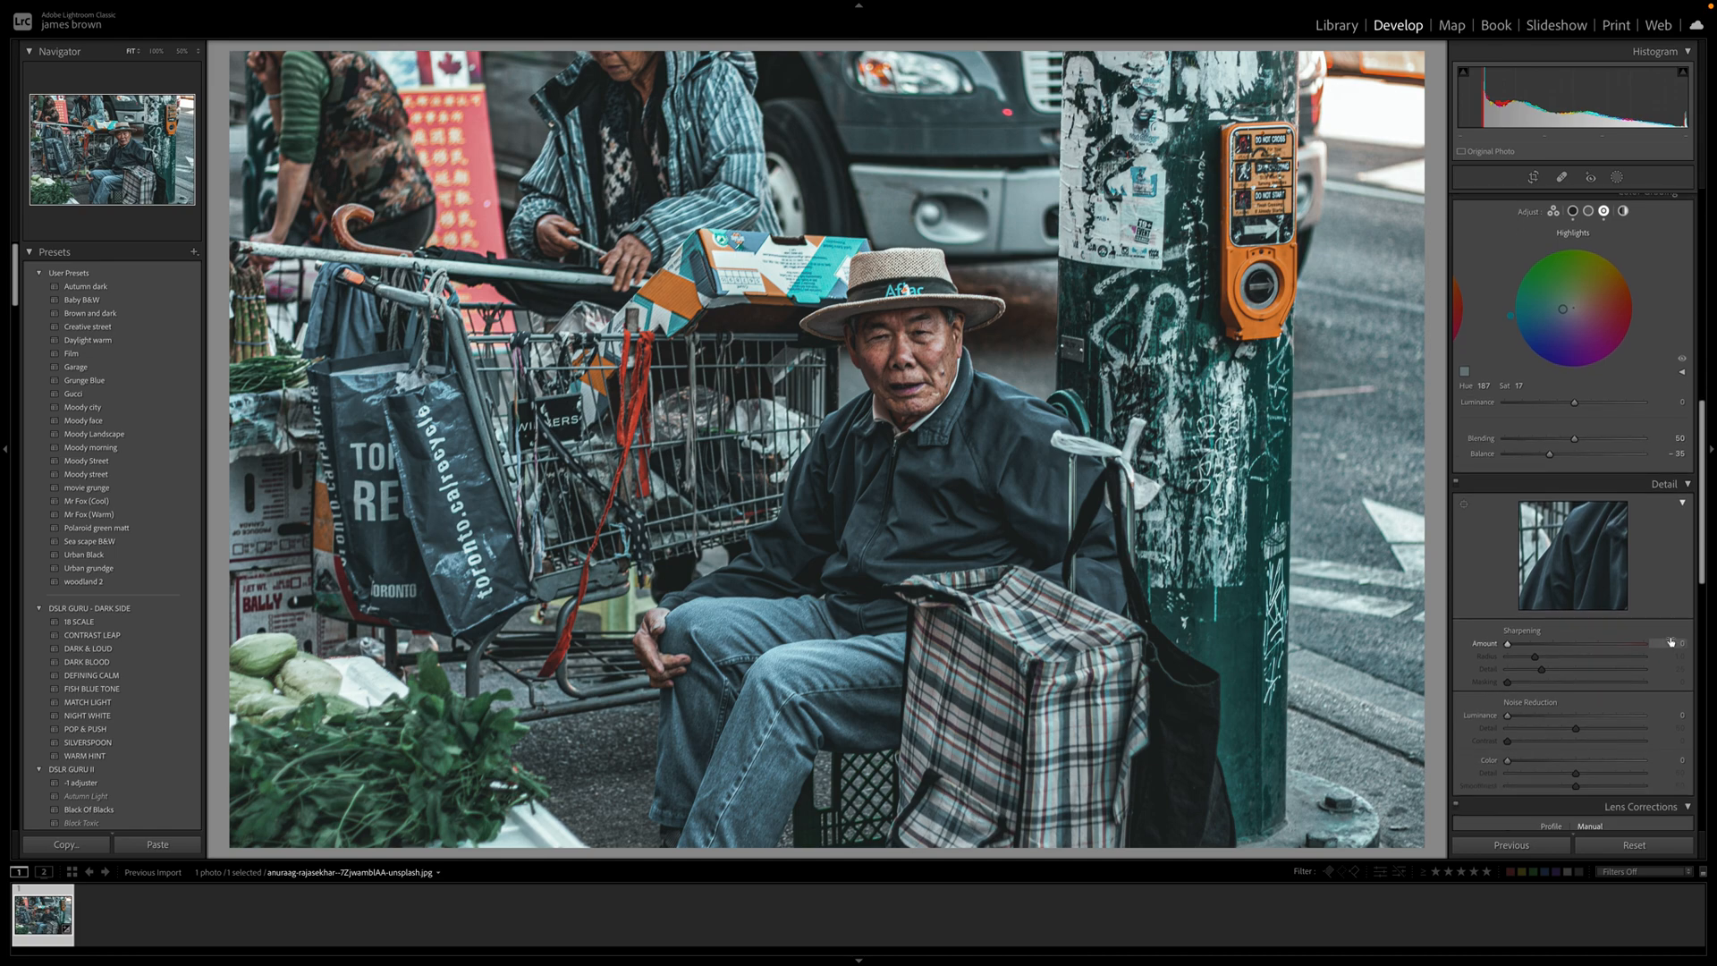
left_click_drag(1509, 643, 1576, 670)
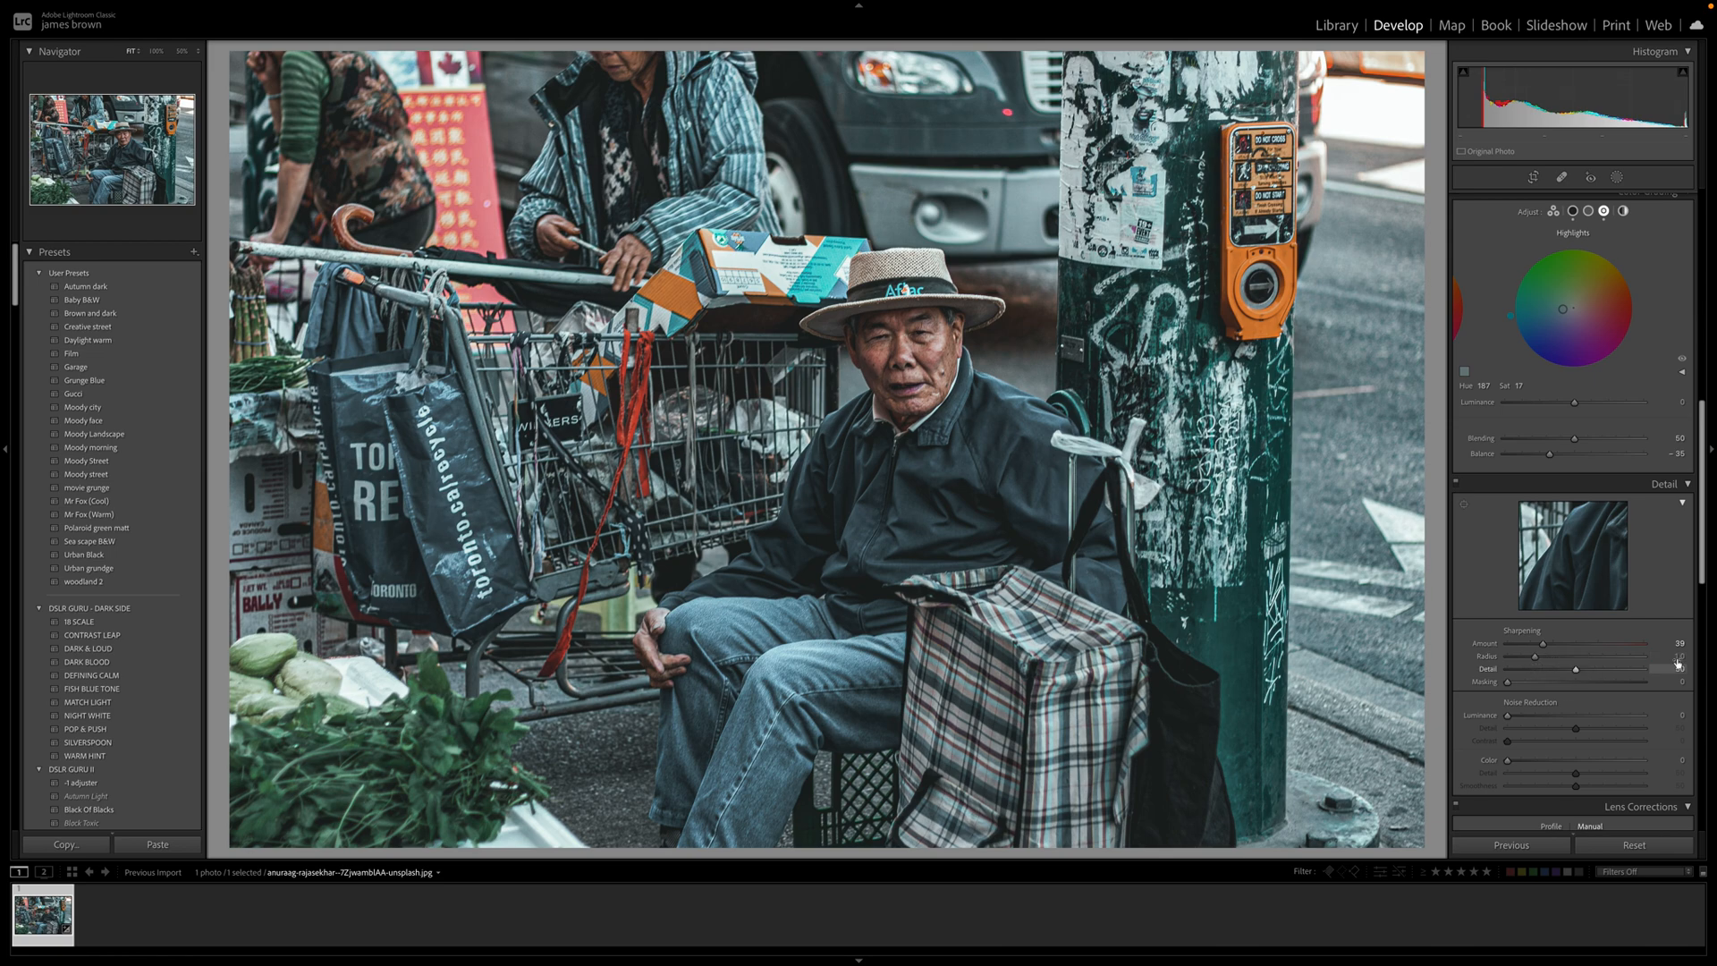
left_click_drag(1509, 683, 1636, 693)
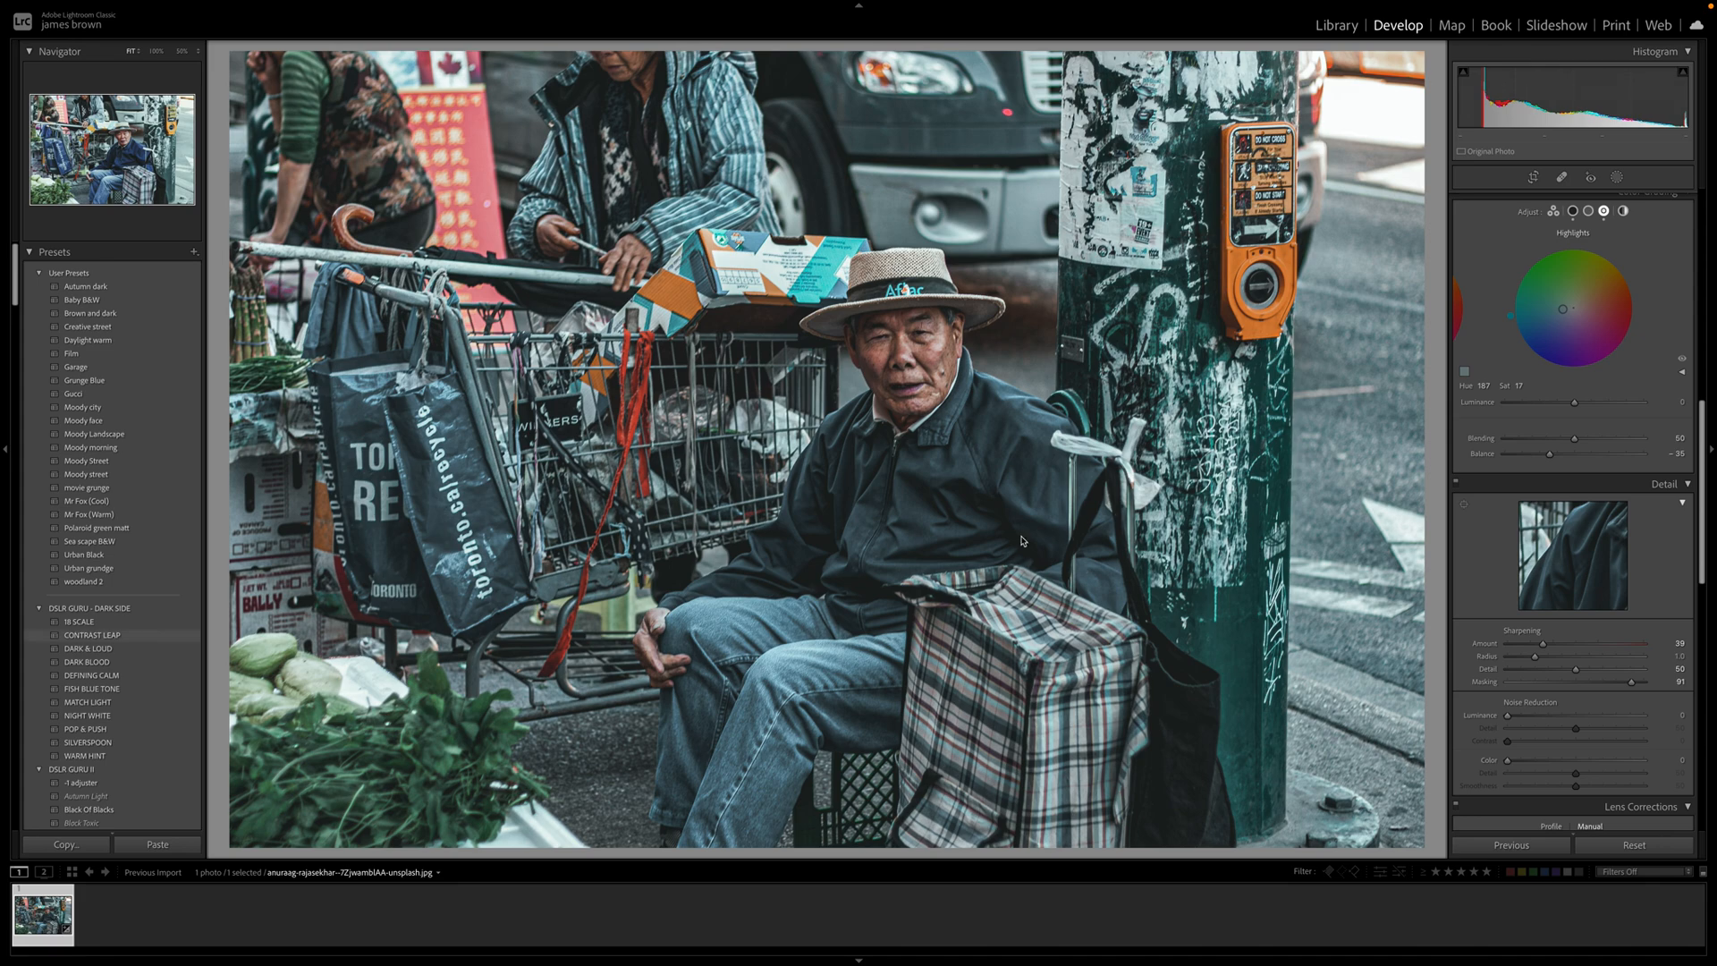
left_click_drag(1509, 715, 1531, 767)
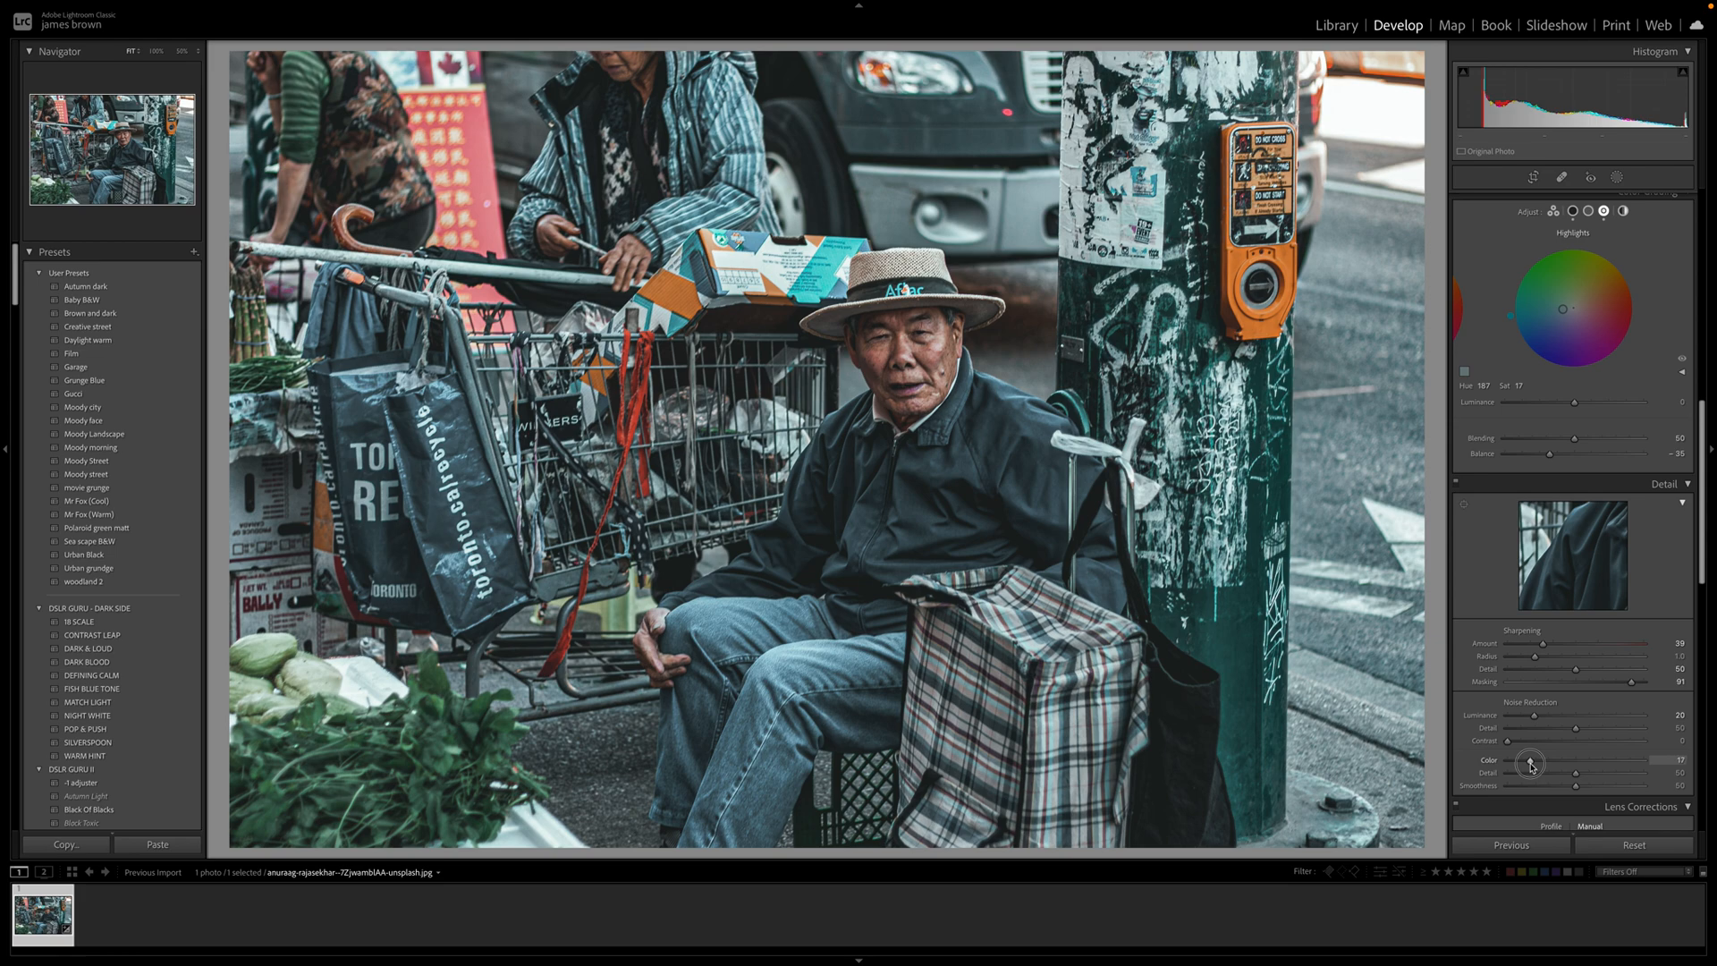
- Add a post-crop vignette with Amount -10 and Midpoint 44, and compare the photo with the Effects off and on
left_click_drag(1530, 767, 1530, 767)
scroll(1550, 740, "down", 3)
scroll(1550, 740, "down", 5)
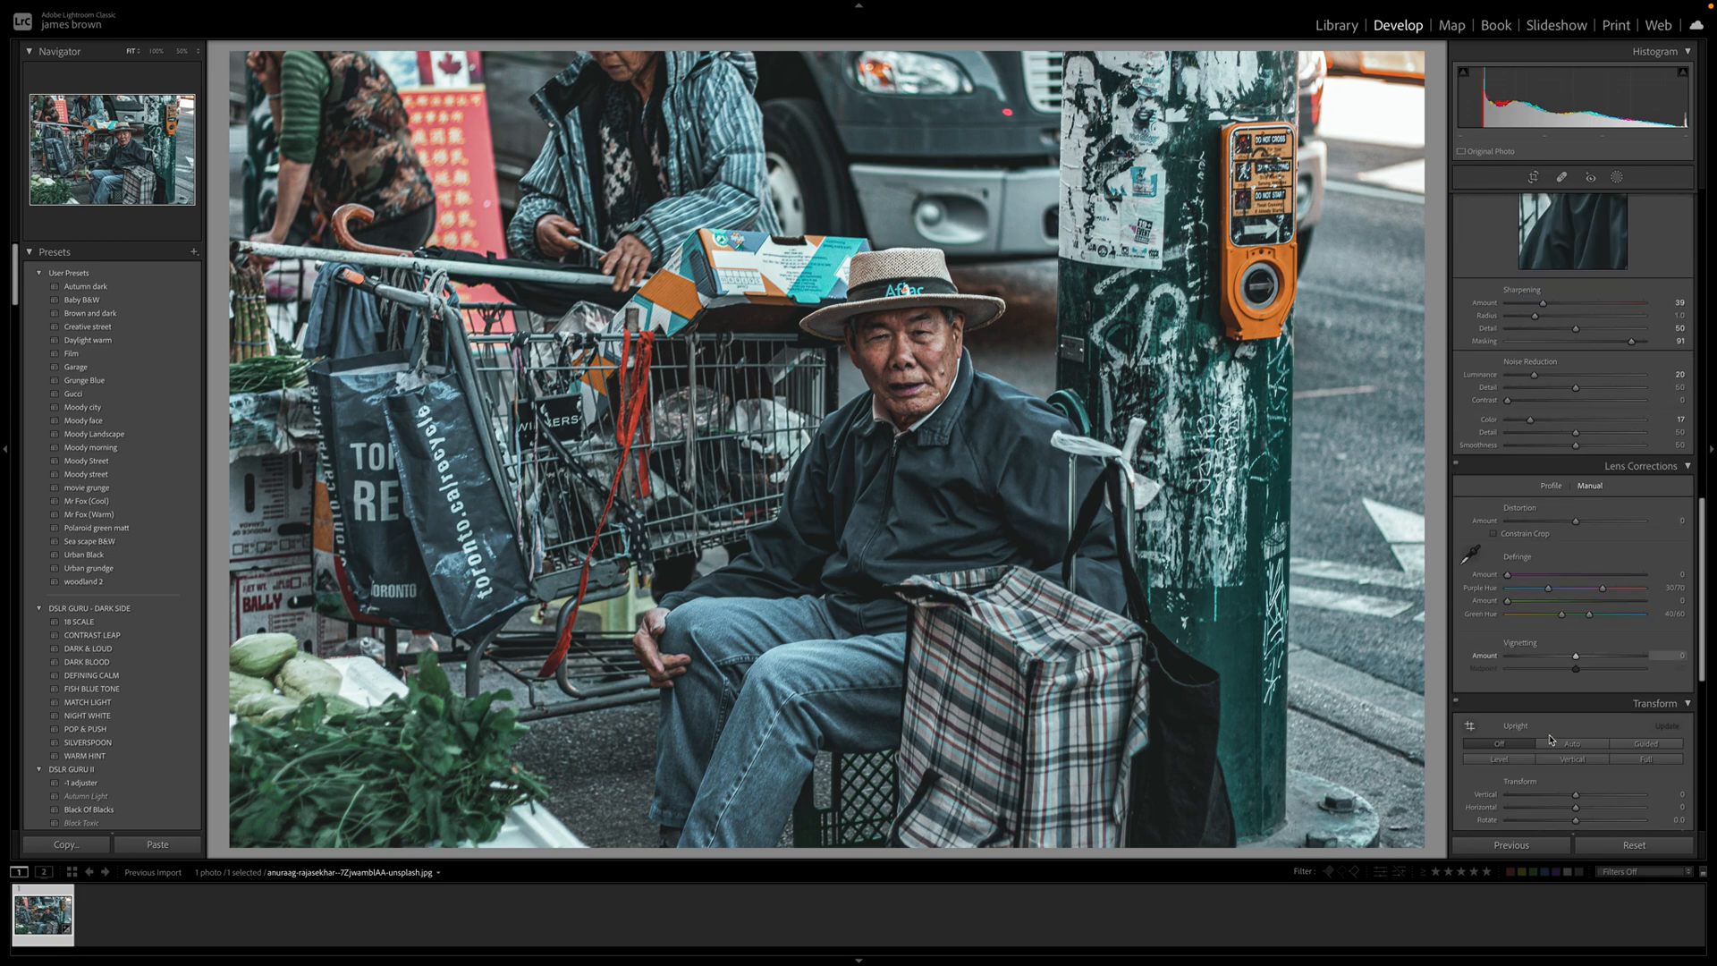
scroll(1552, 739, "up", 8)
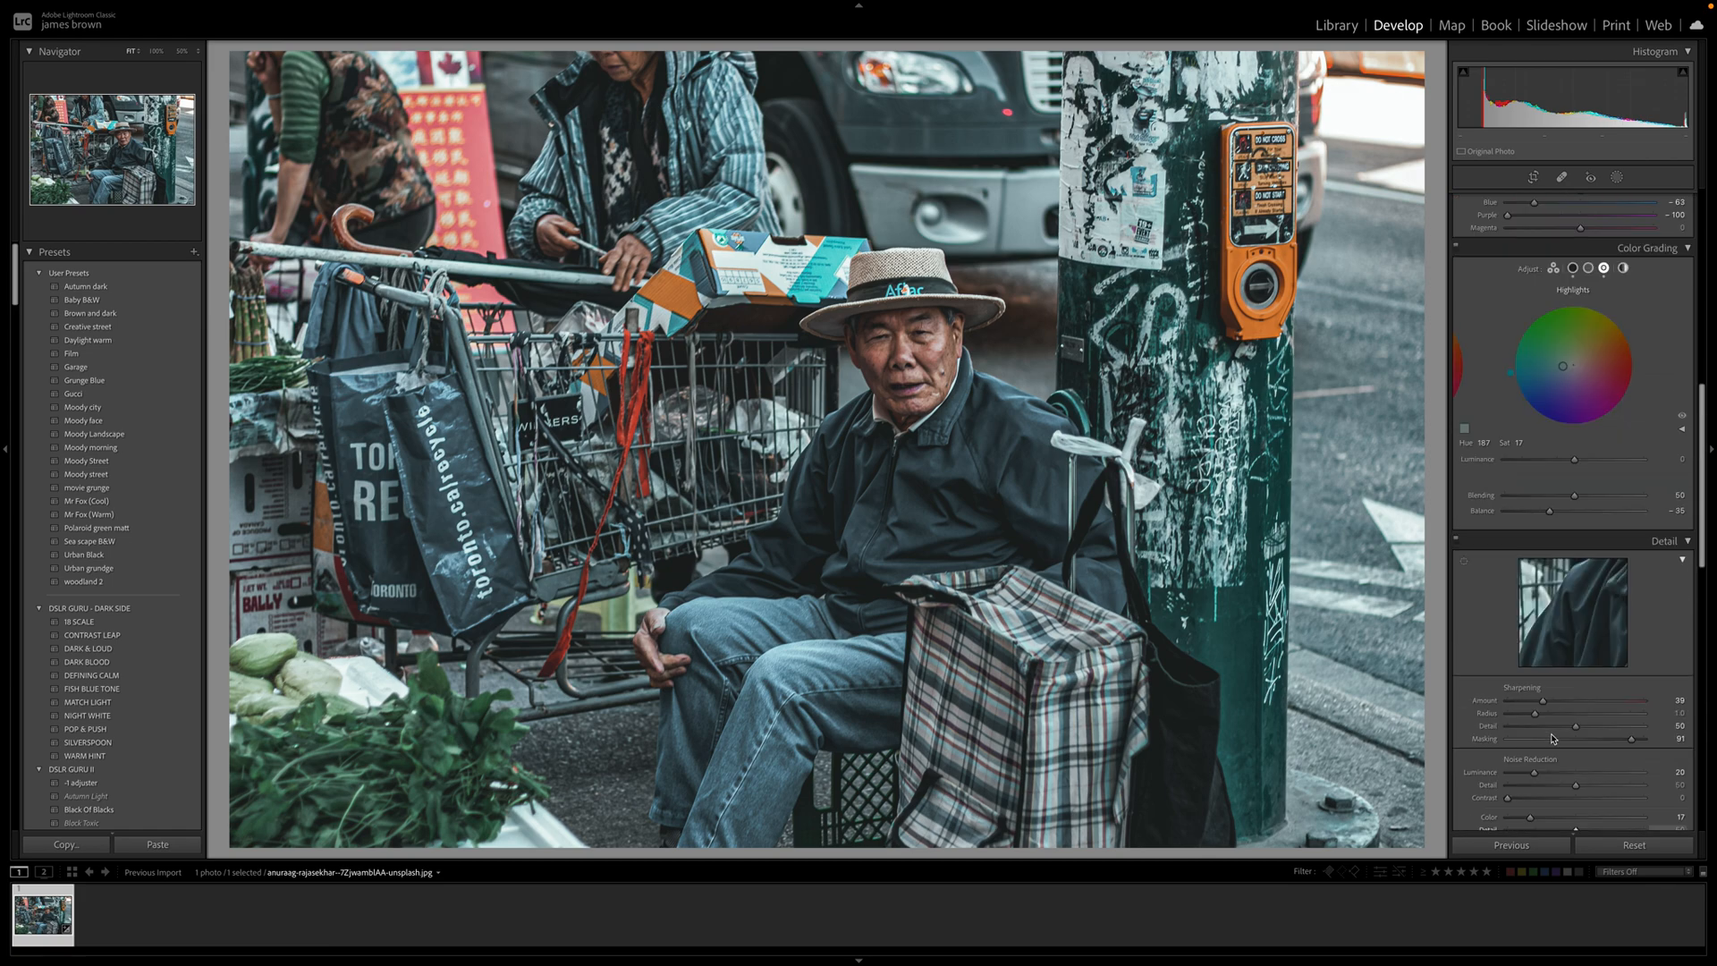
scroll(1552, 739, "down", 3)
scroll(1554, 739, "down", 7)
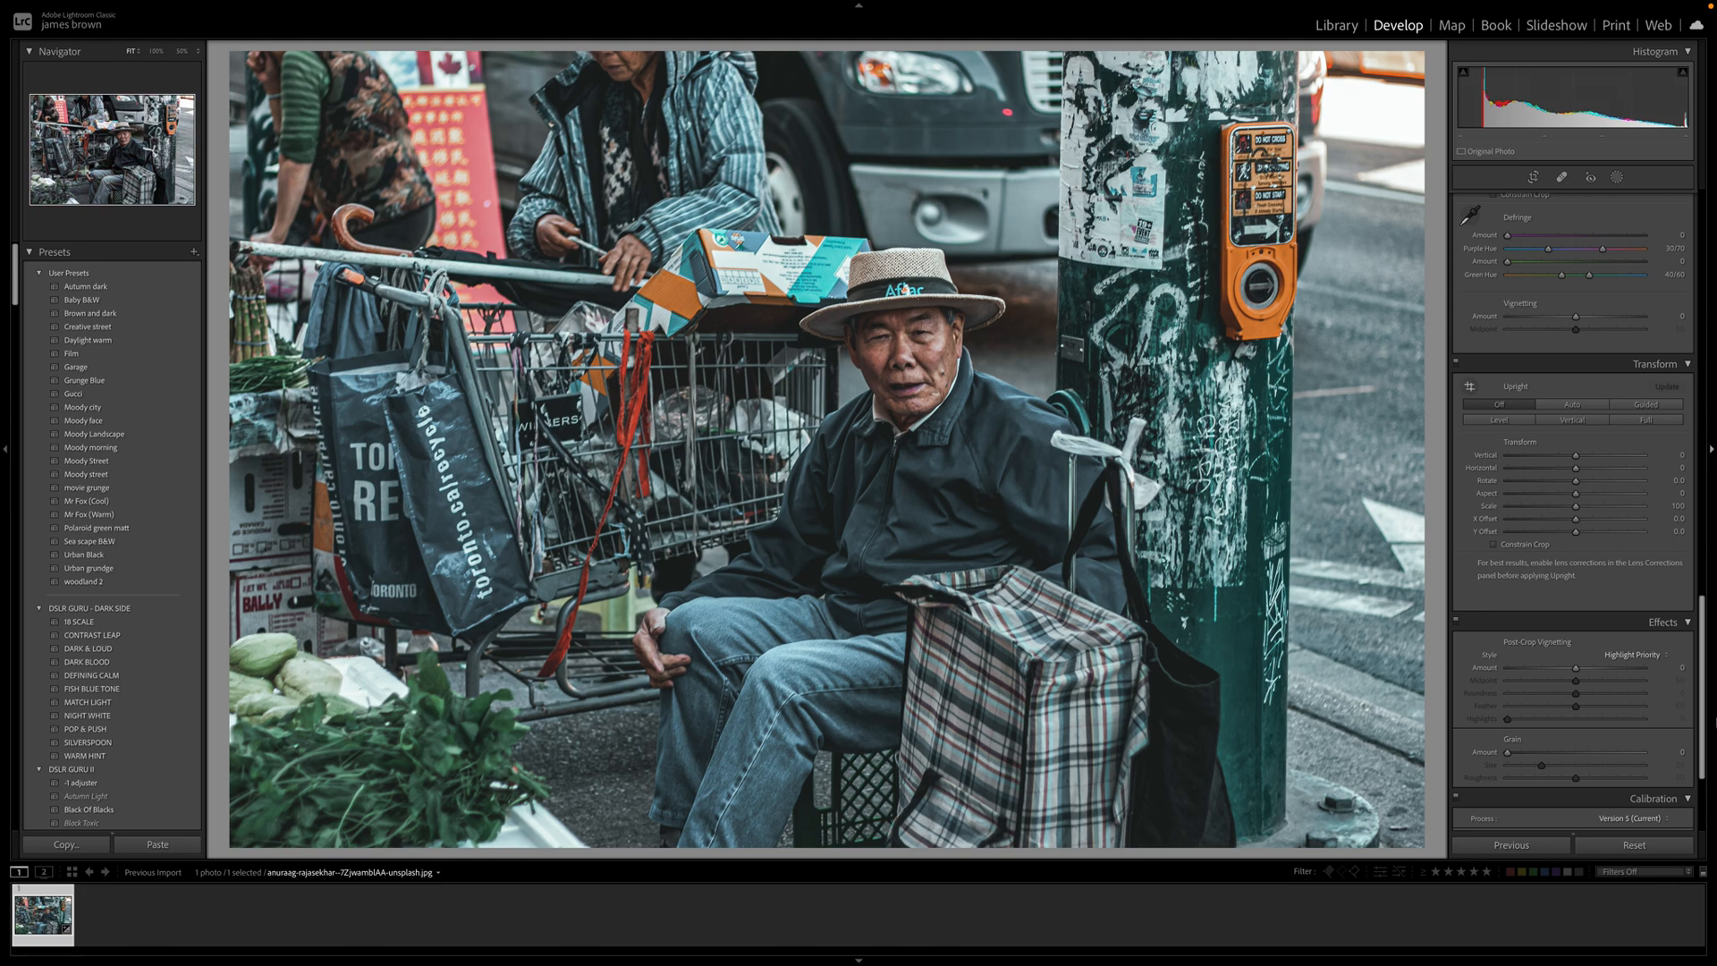
left_click_drag(1576, 667, 1566, 684)
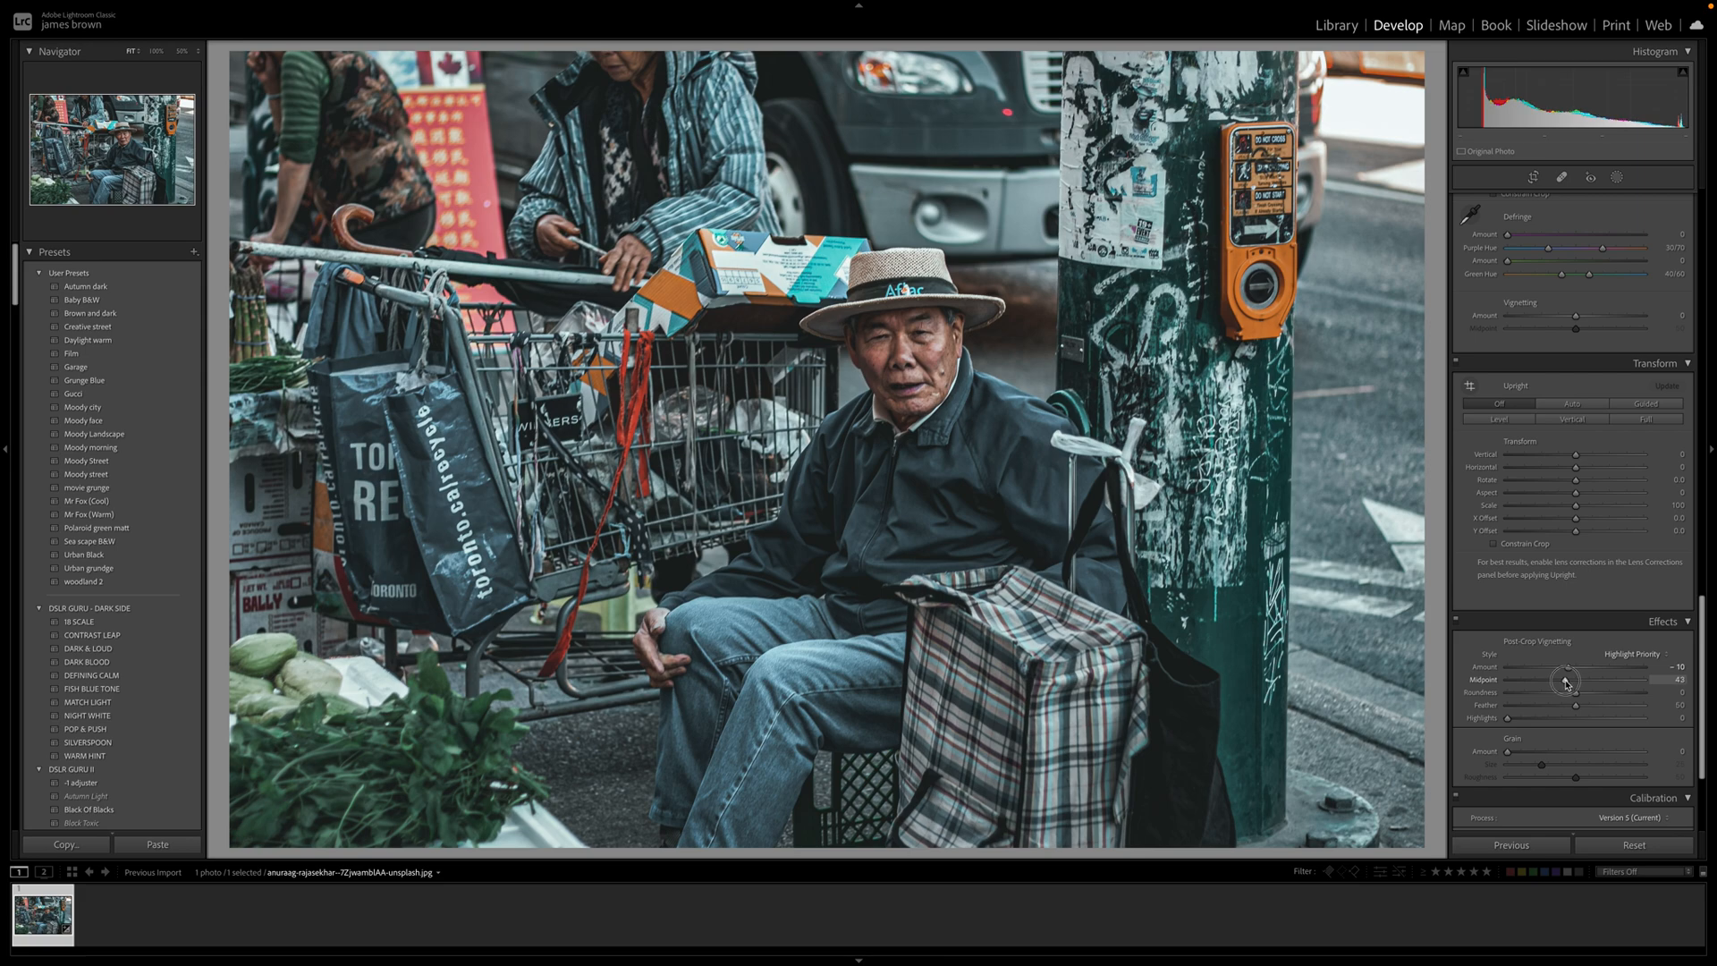
left_click_drag(1565, 683, 1567, 684)
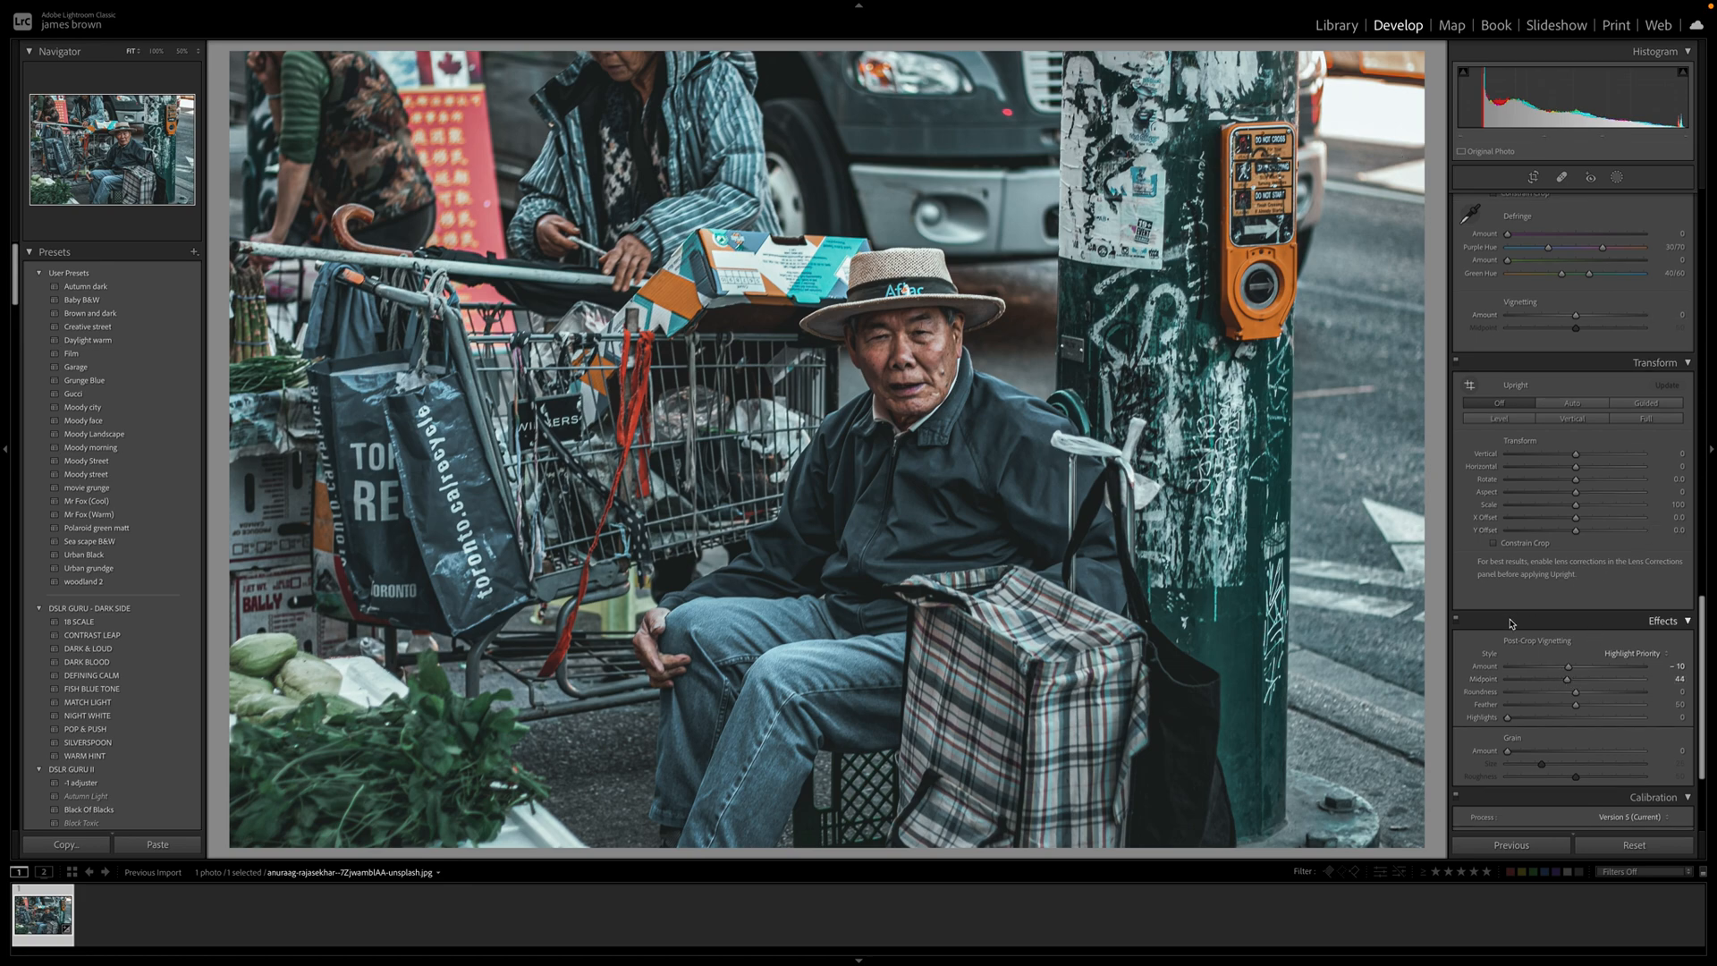
left_click(1458, 620)
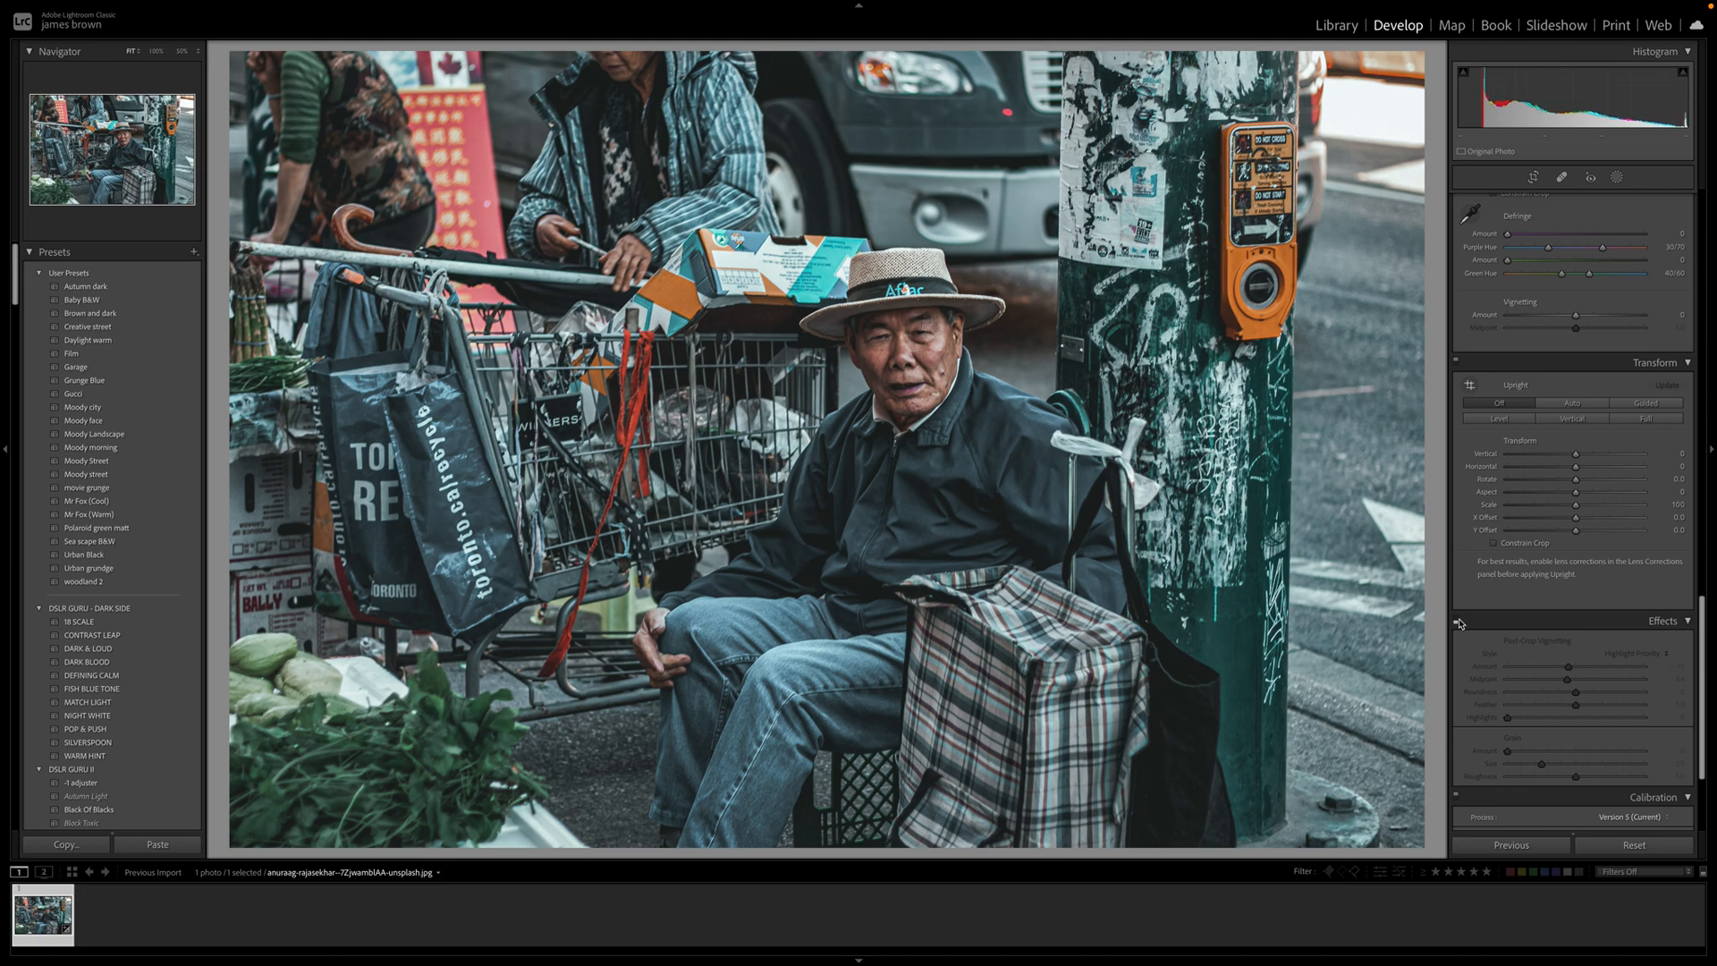
left_click(1459, 621)
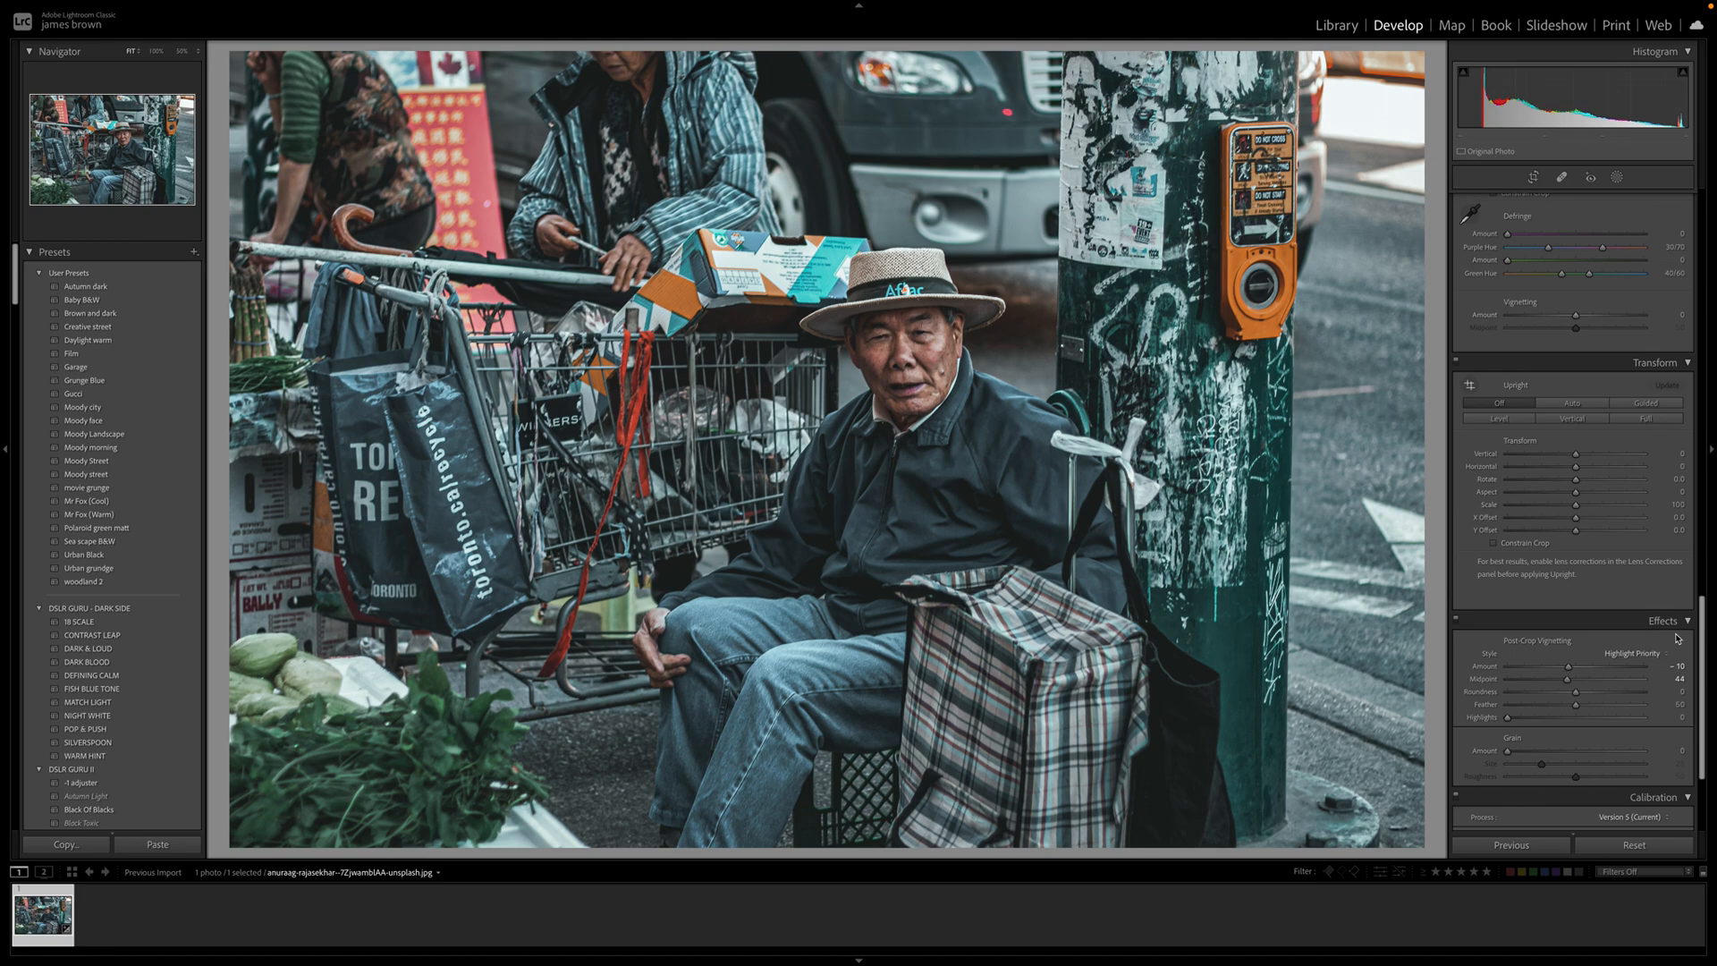
- Compare the original and the edited photo side by side in the Before/After view
scroll(1640, 638, "down", 1)
scroll(1640, 638, "down", 5)
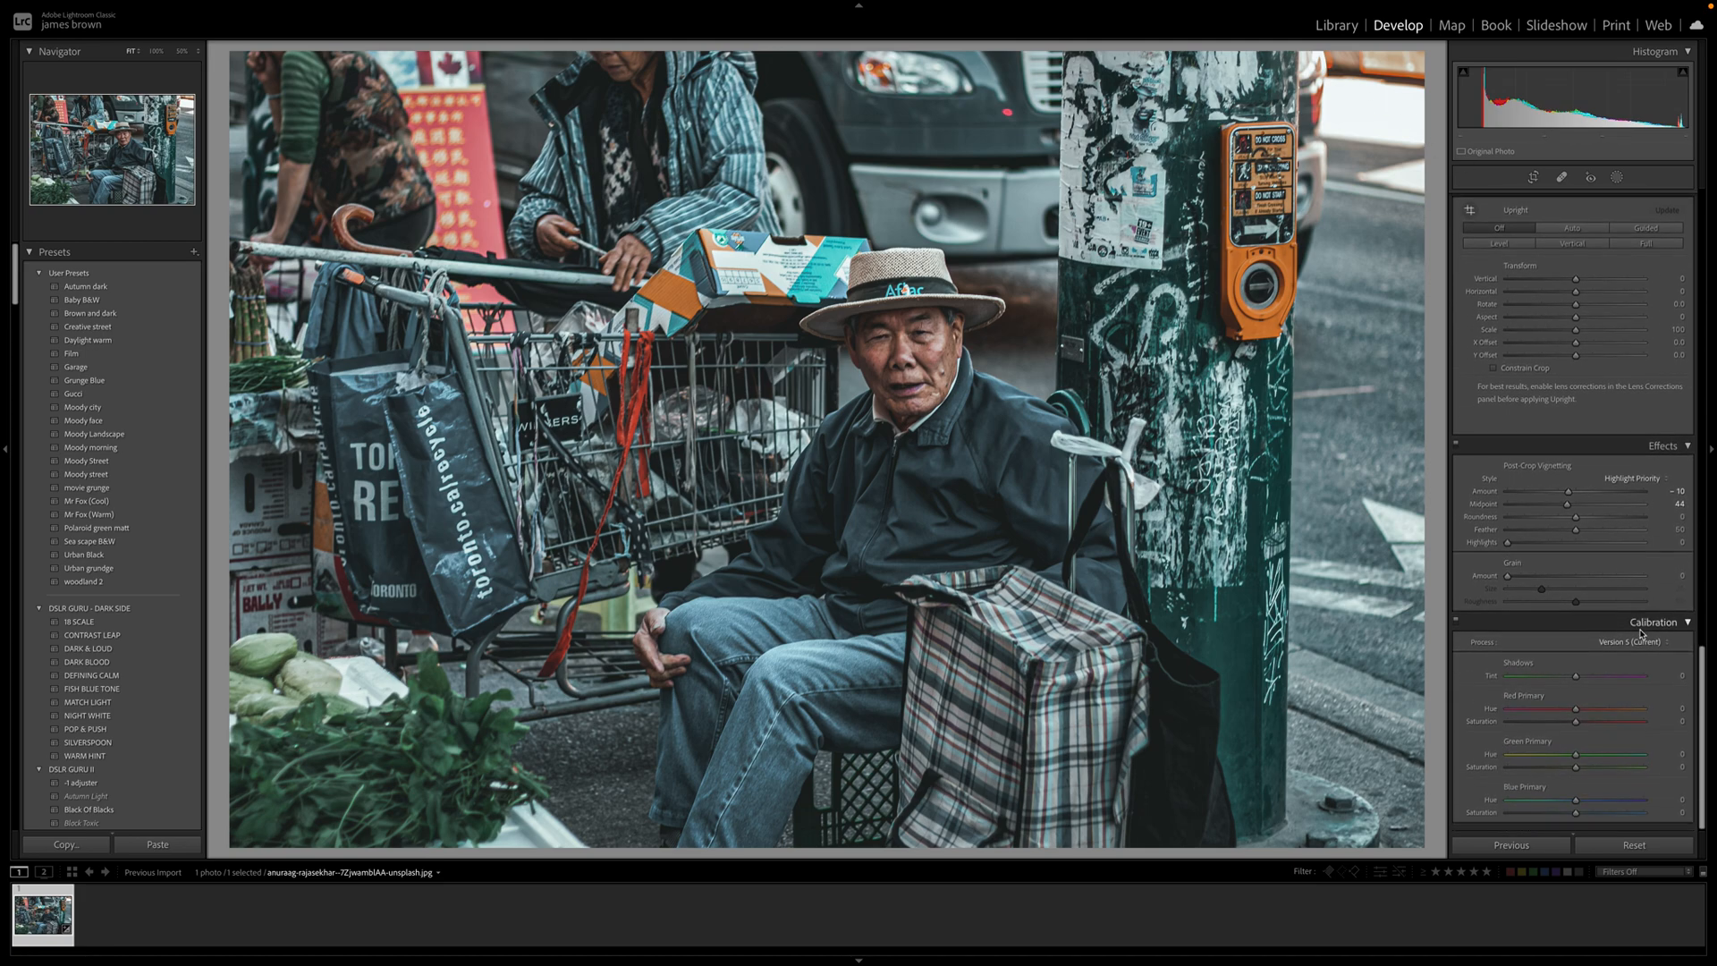
scroll(1640, 633, "up", 20)
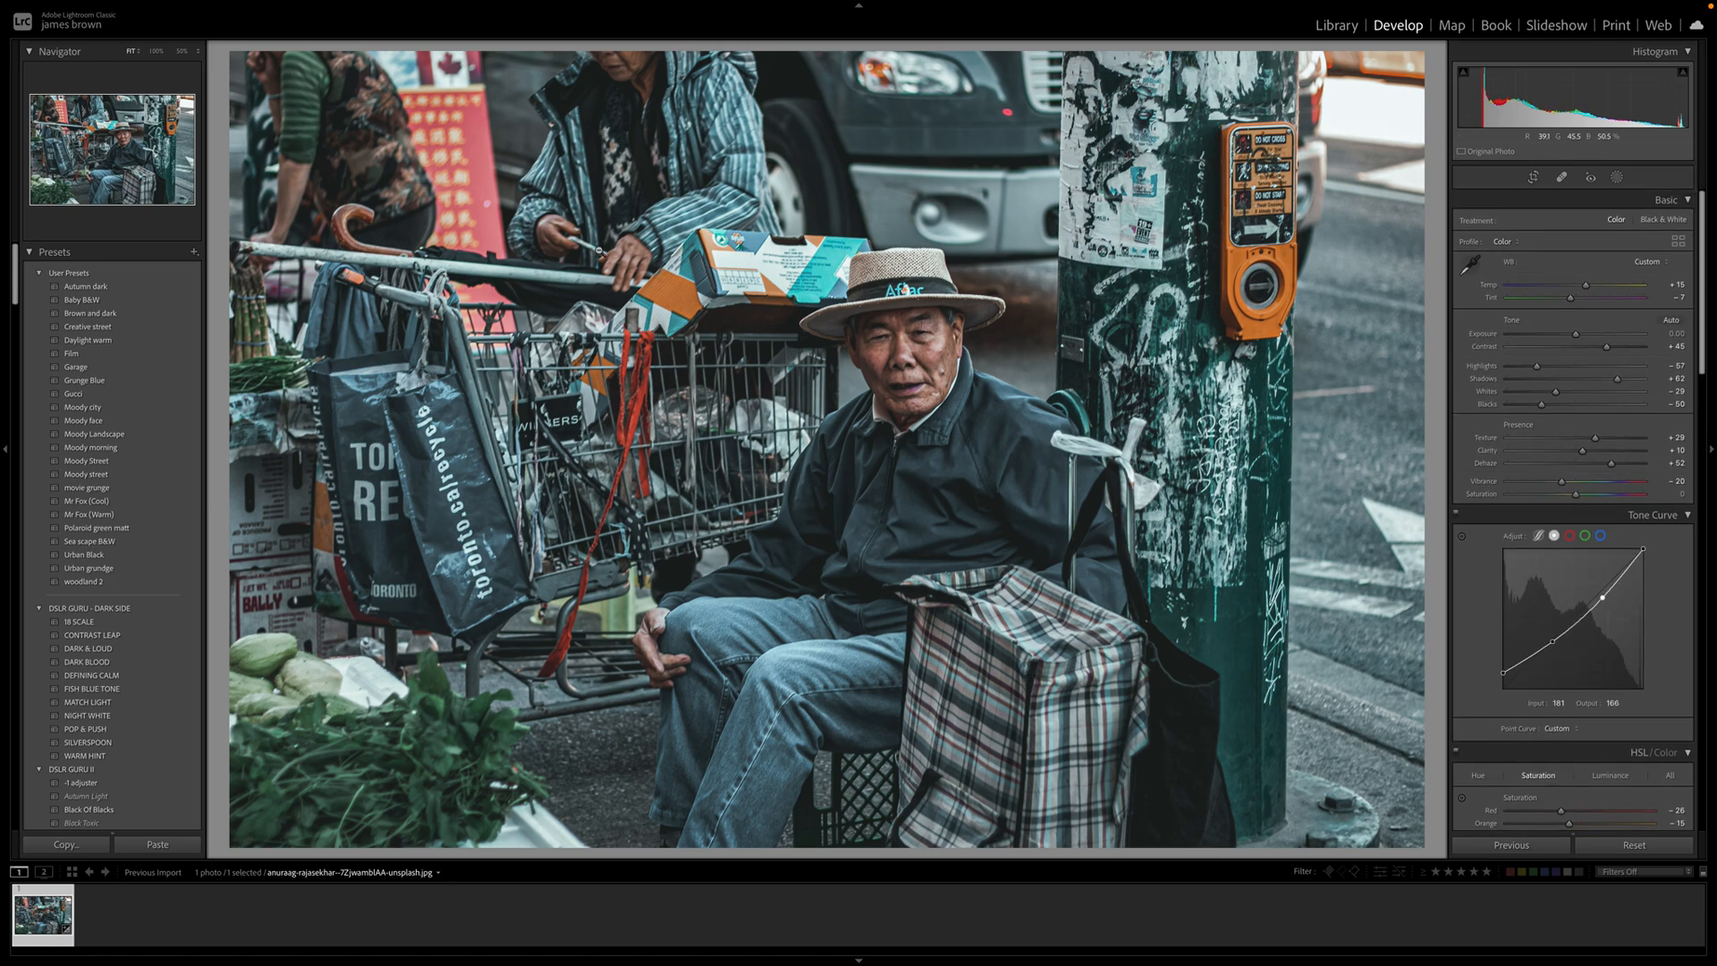
key("y")
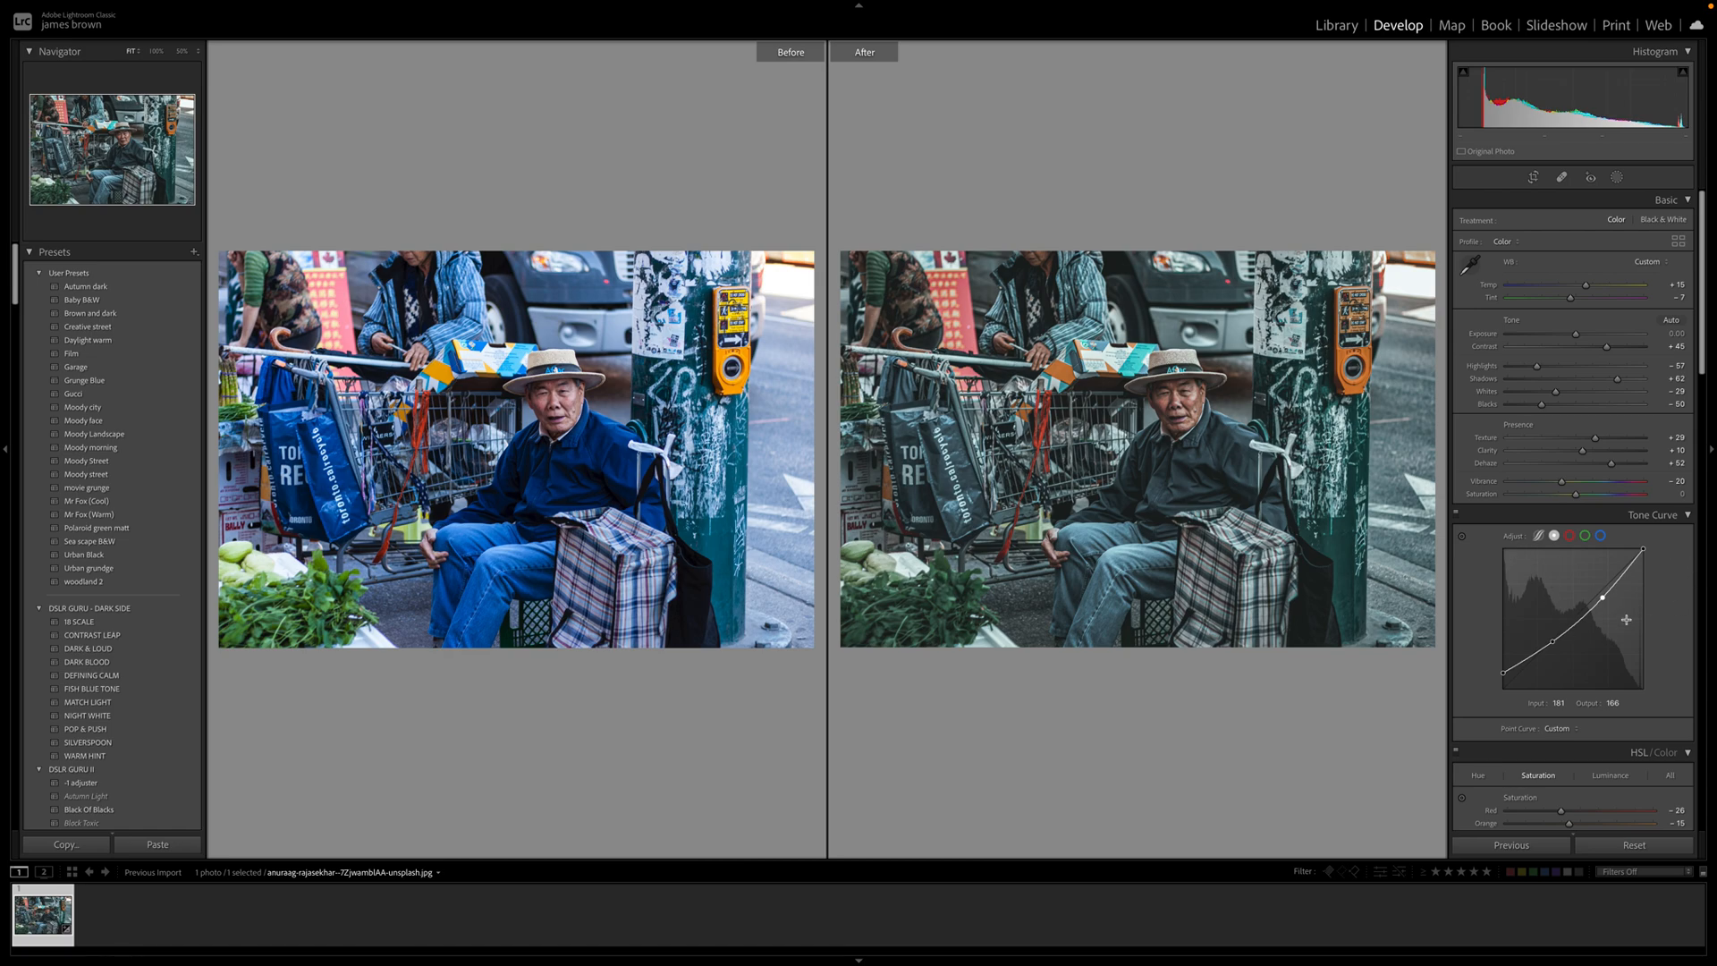
- Lower the tone curve's white end point to Output 224, and set Vibrance to -24 and Saturation to -3
left_click_drag(1649, 555, 1677, 569)
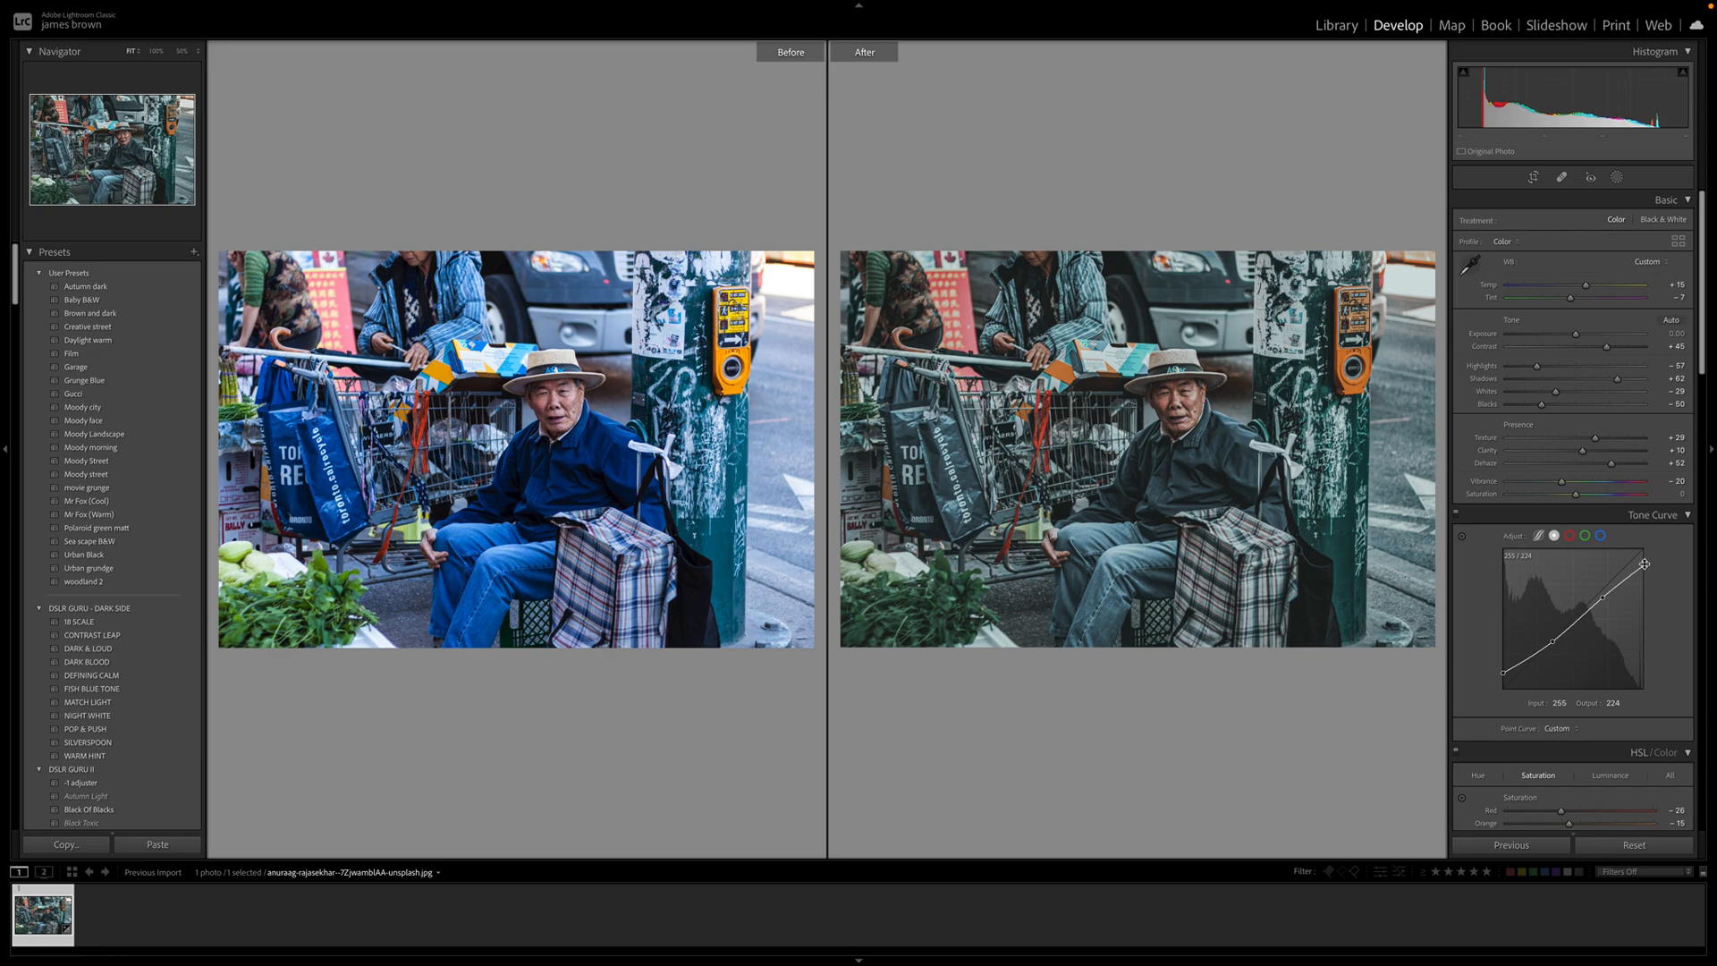
mouse_move(1563, 497)
left_mouse_down()
mouse_move(1546, 483)
mouse_move(1564, 487)
left_mouse_up()
left_click_drag(1558, 486, 1561, 490)
- In the HSL saturation settings, set Blue to -24, Green to -56 and Yellow to -73
scroll(1602, 462, "down", 1)
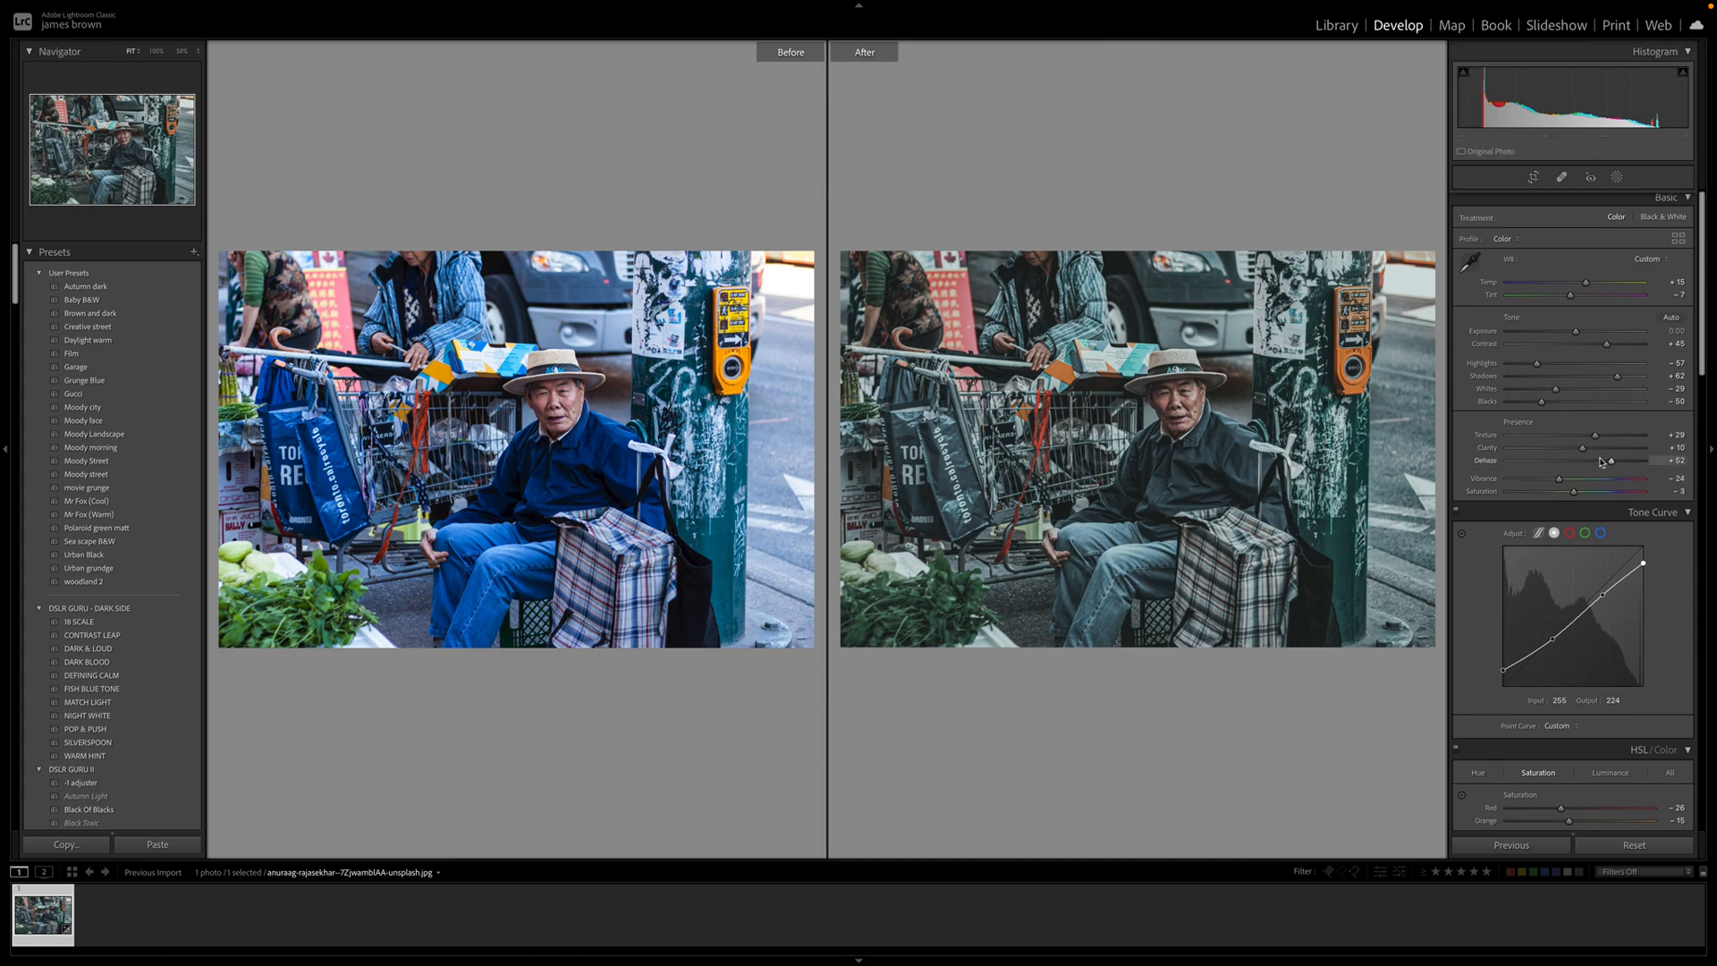
scroll(1602, 462, "down", 5)
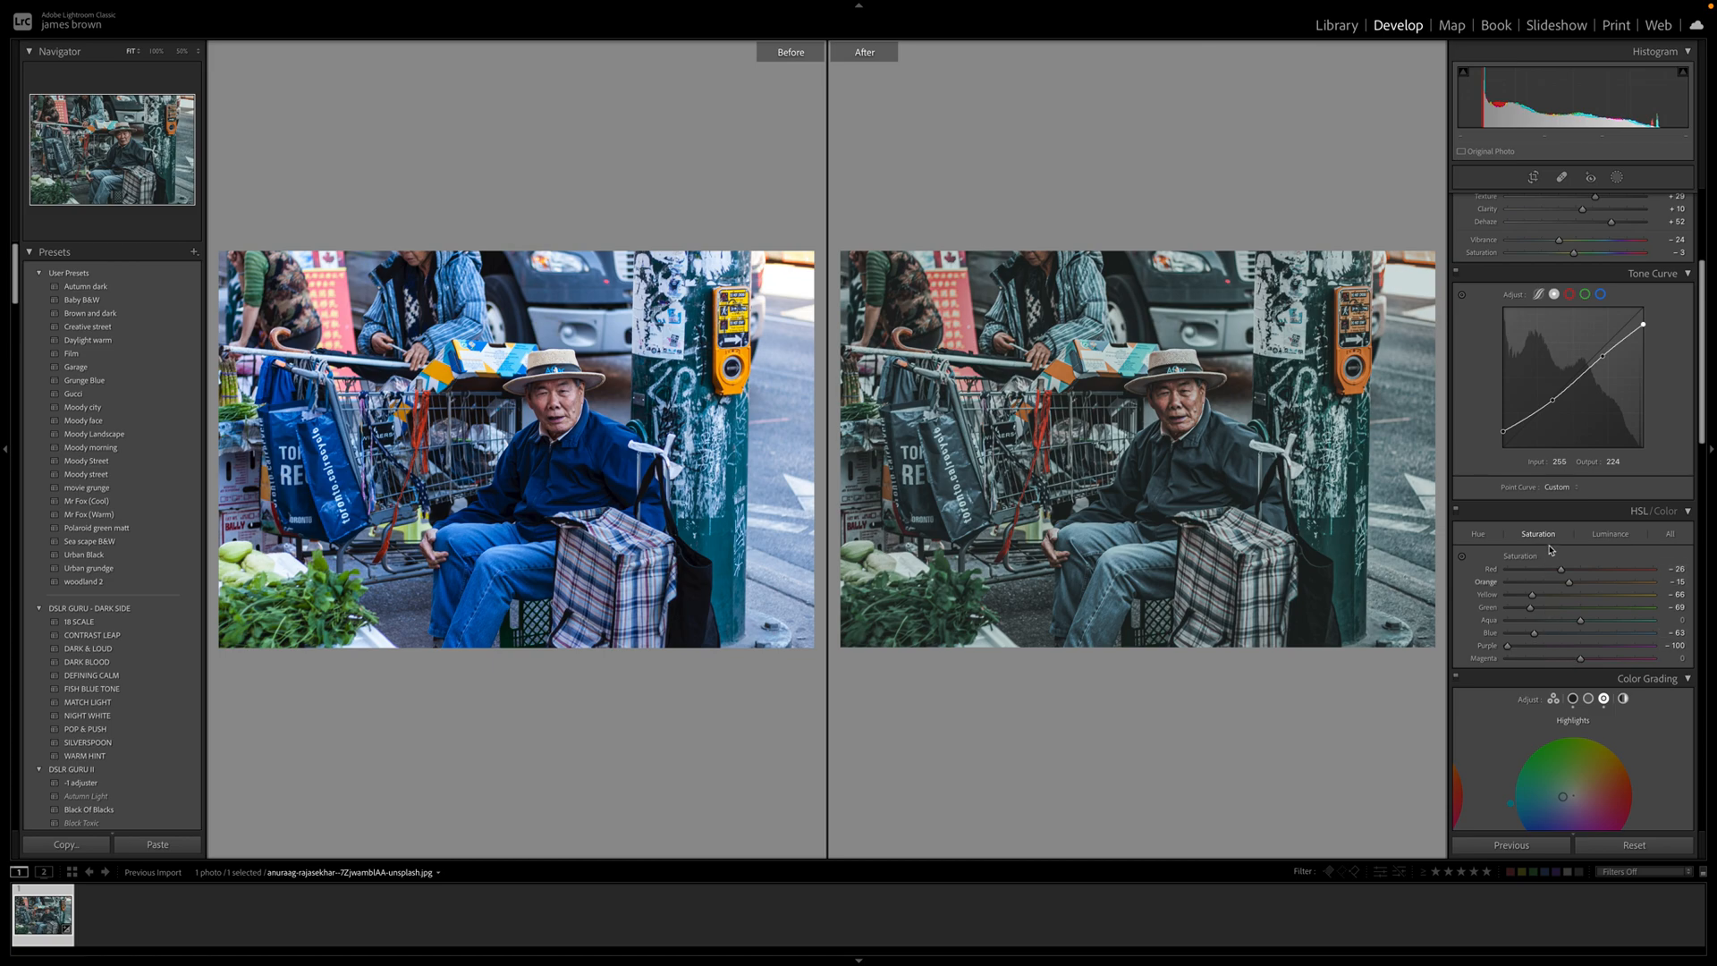
left_click(1480, 534)
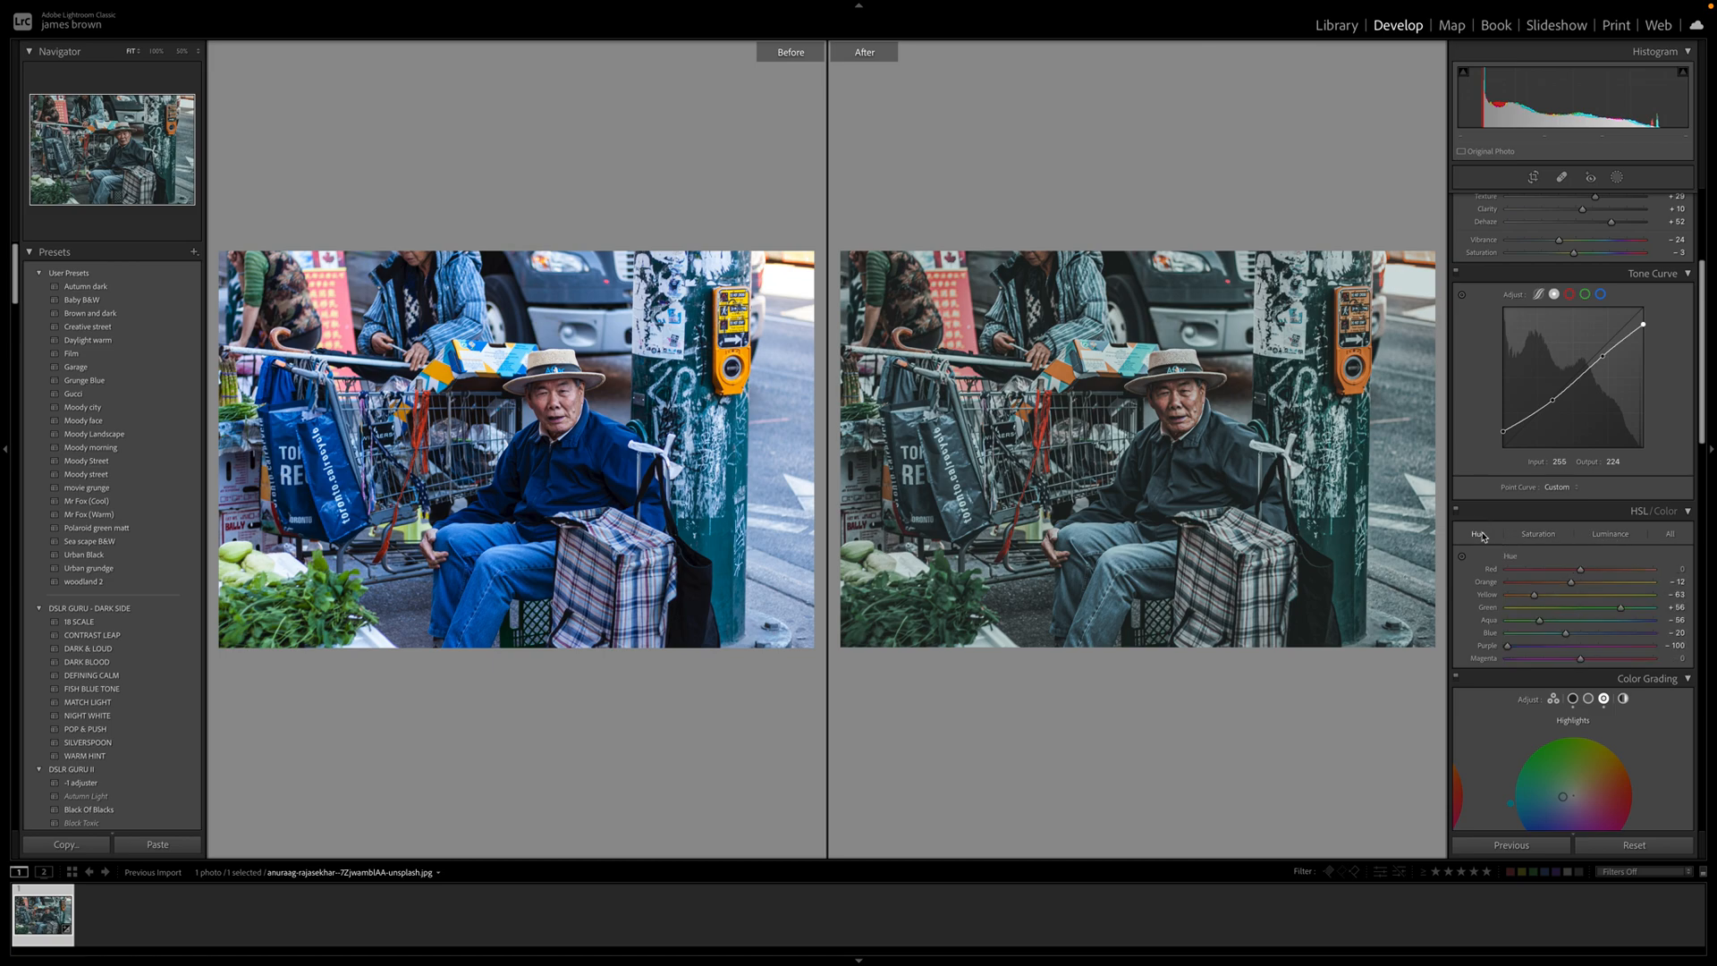
left_click(1533, 535)
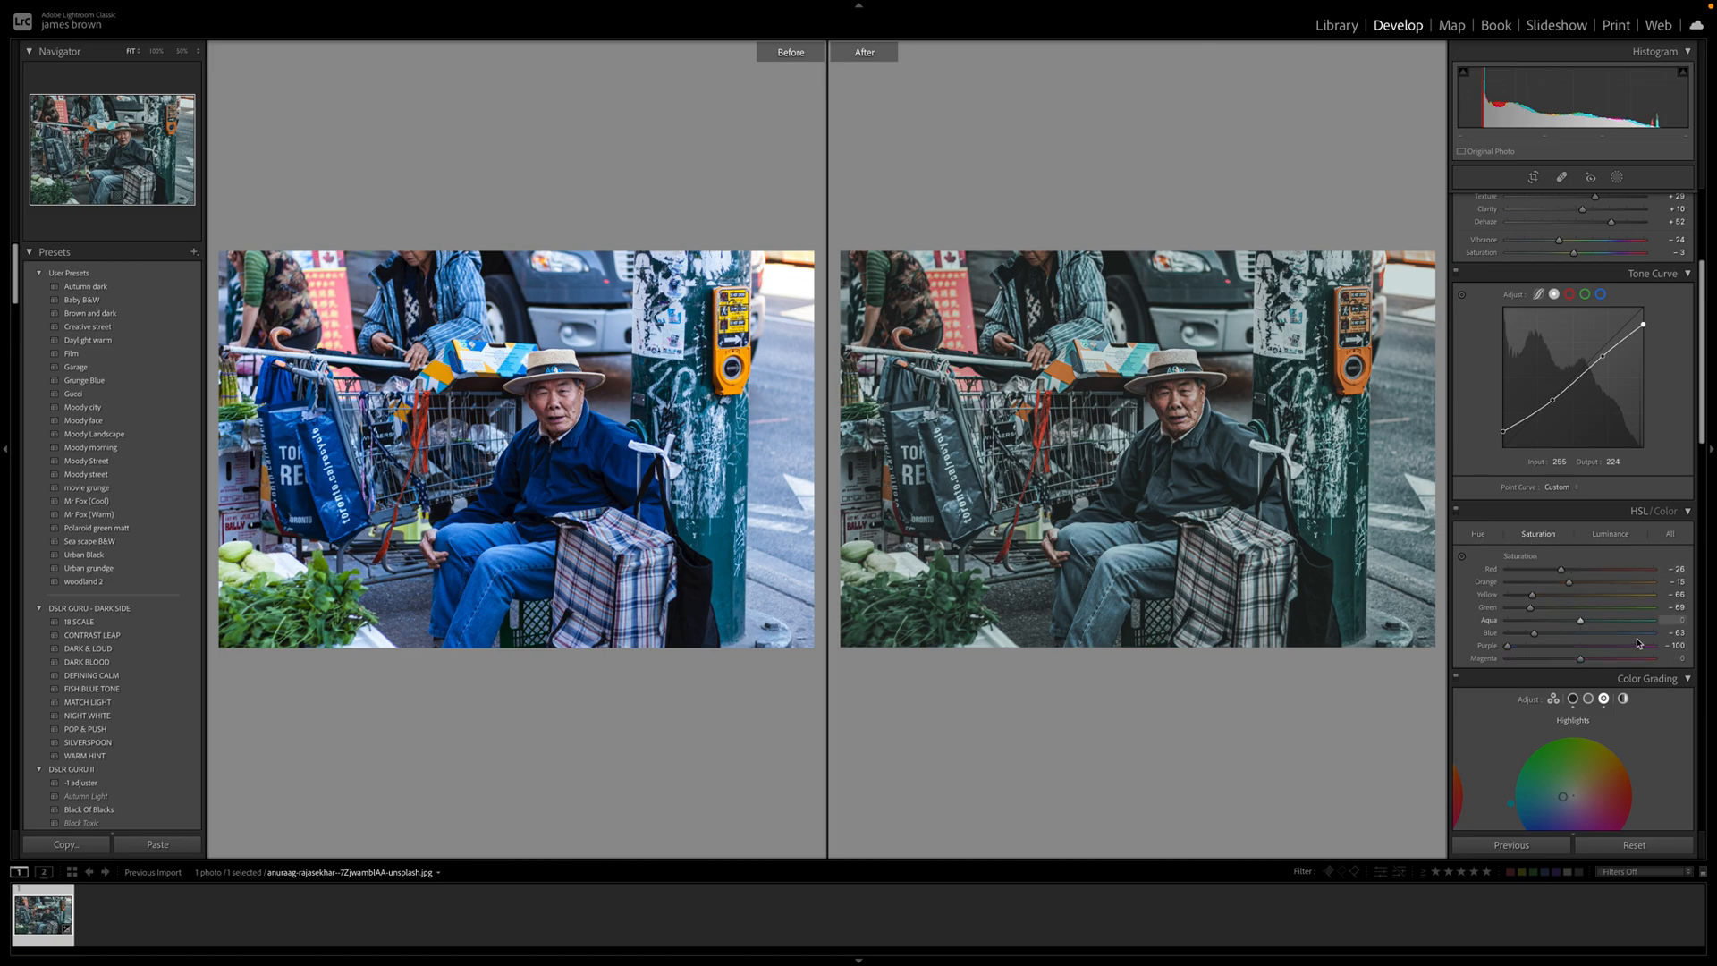
left_click_drag(1535, 633, 1567, 638)
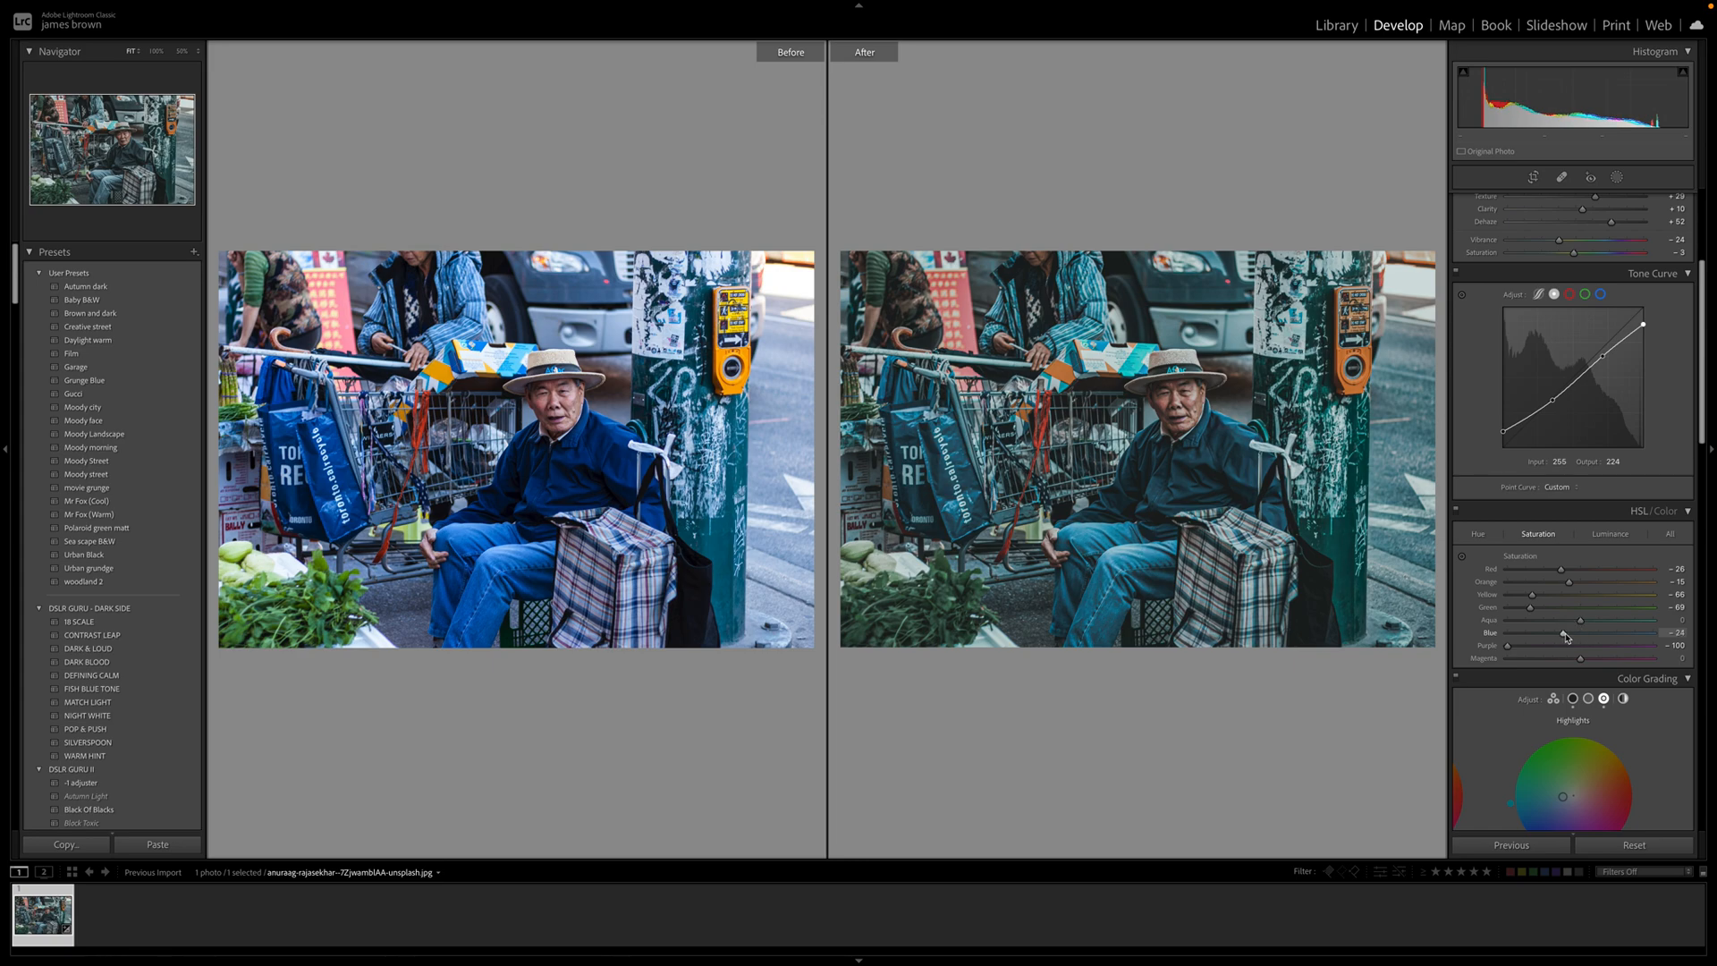
mouse_move(1532, 609)
left_mouse_down()
mouse_move(1555, 614)
mouse_move(1526, 595)
left_mouse_up()
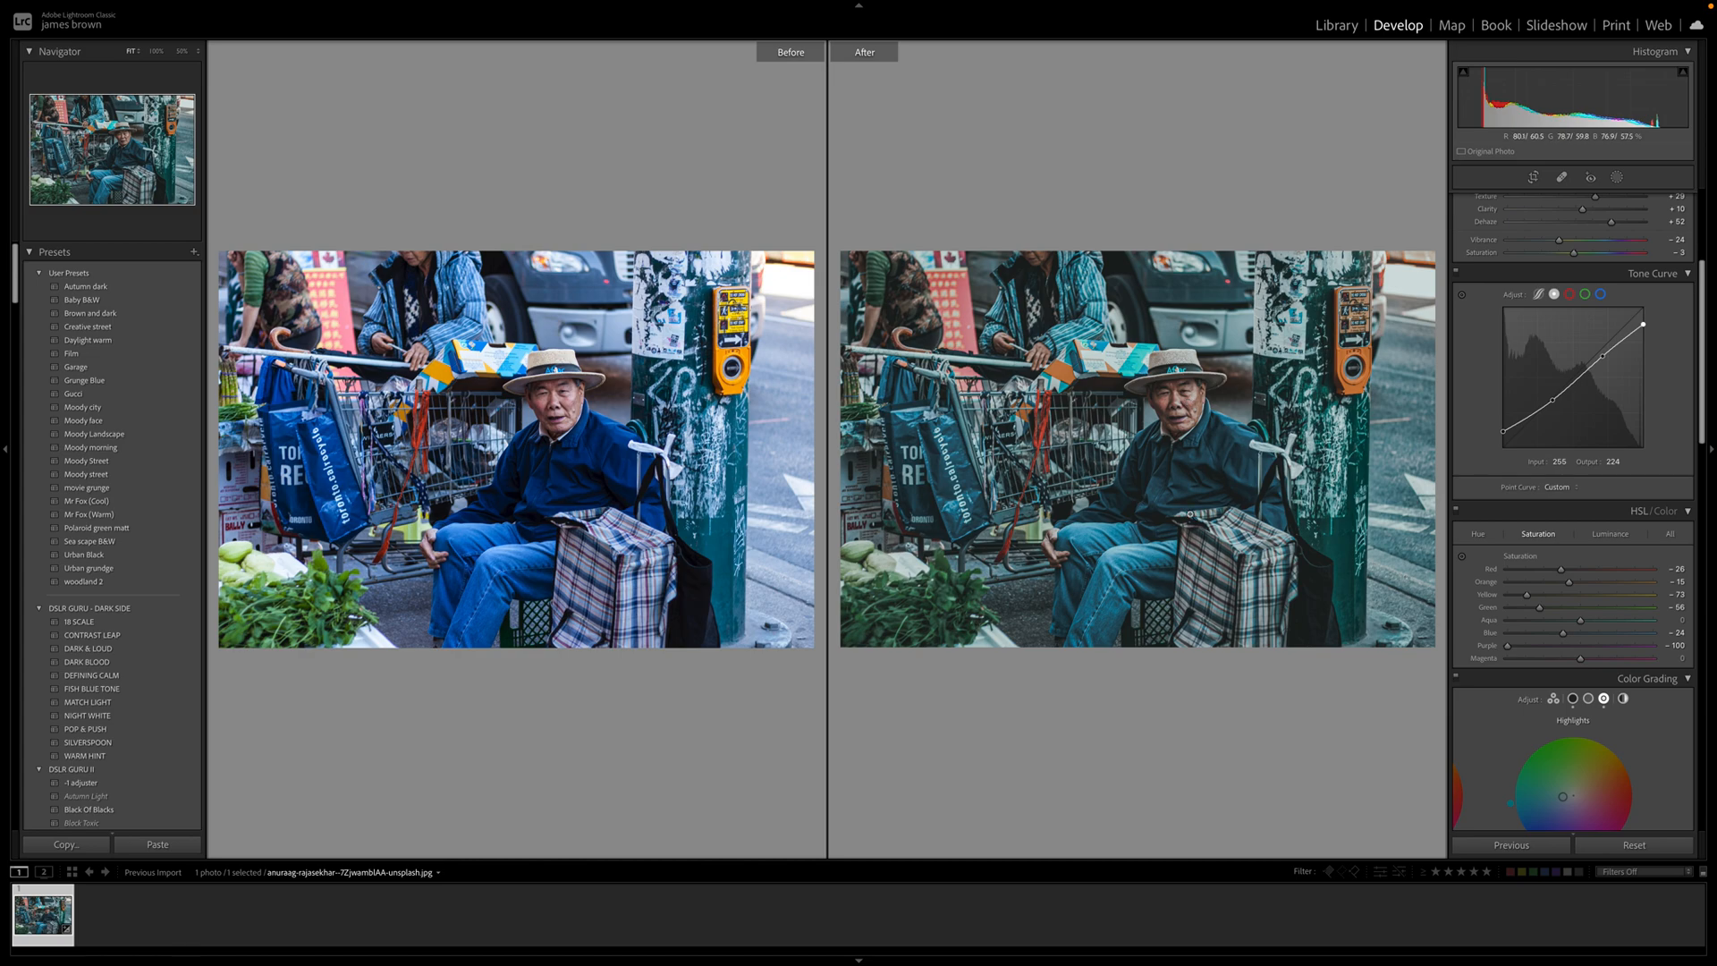
- Inspect the edited photo up close beside the original and in full screen
left_click(1172, 359)
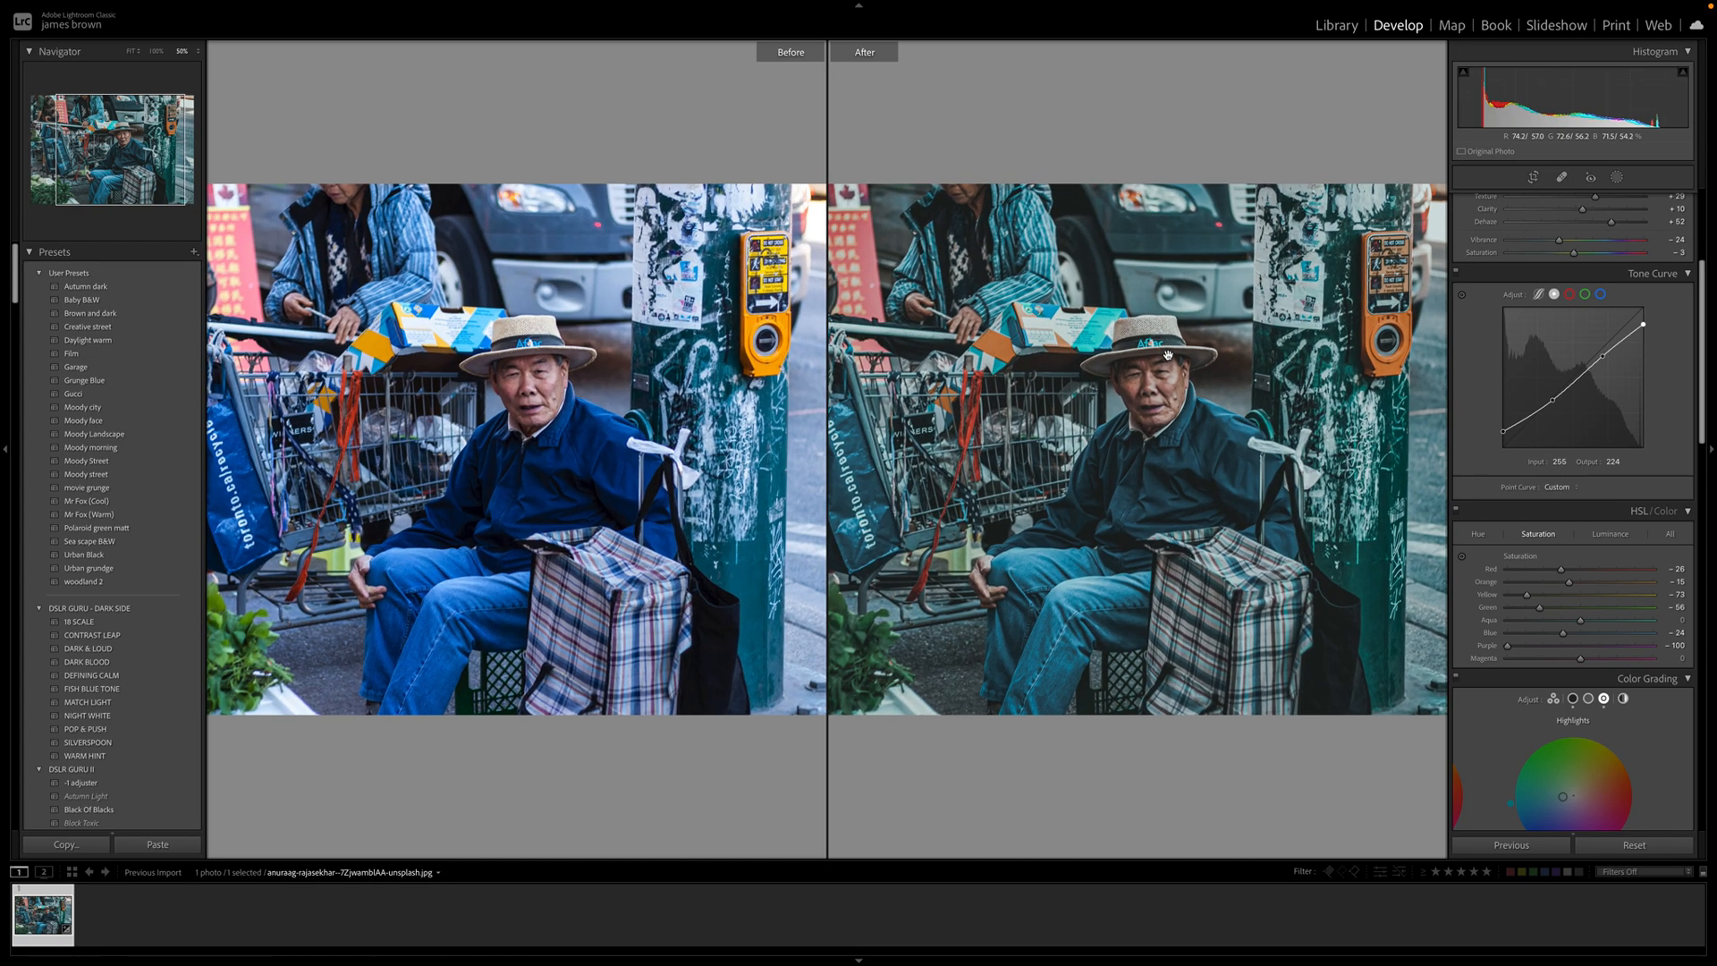
left_click_drag(1218, 368, 1087, 386)
left_click(1087, 386)
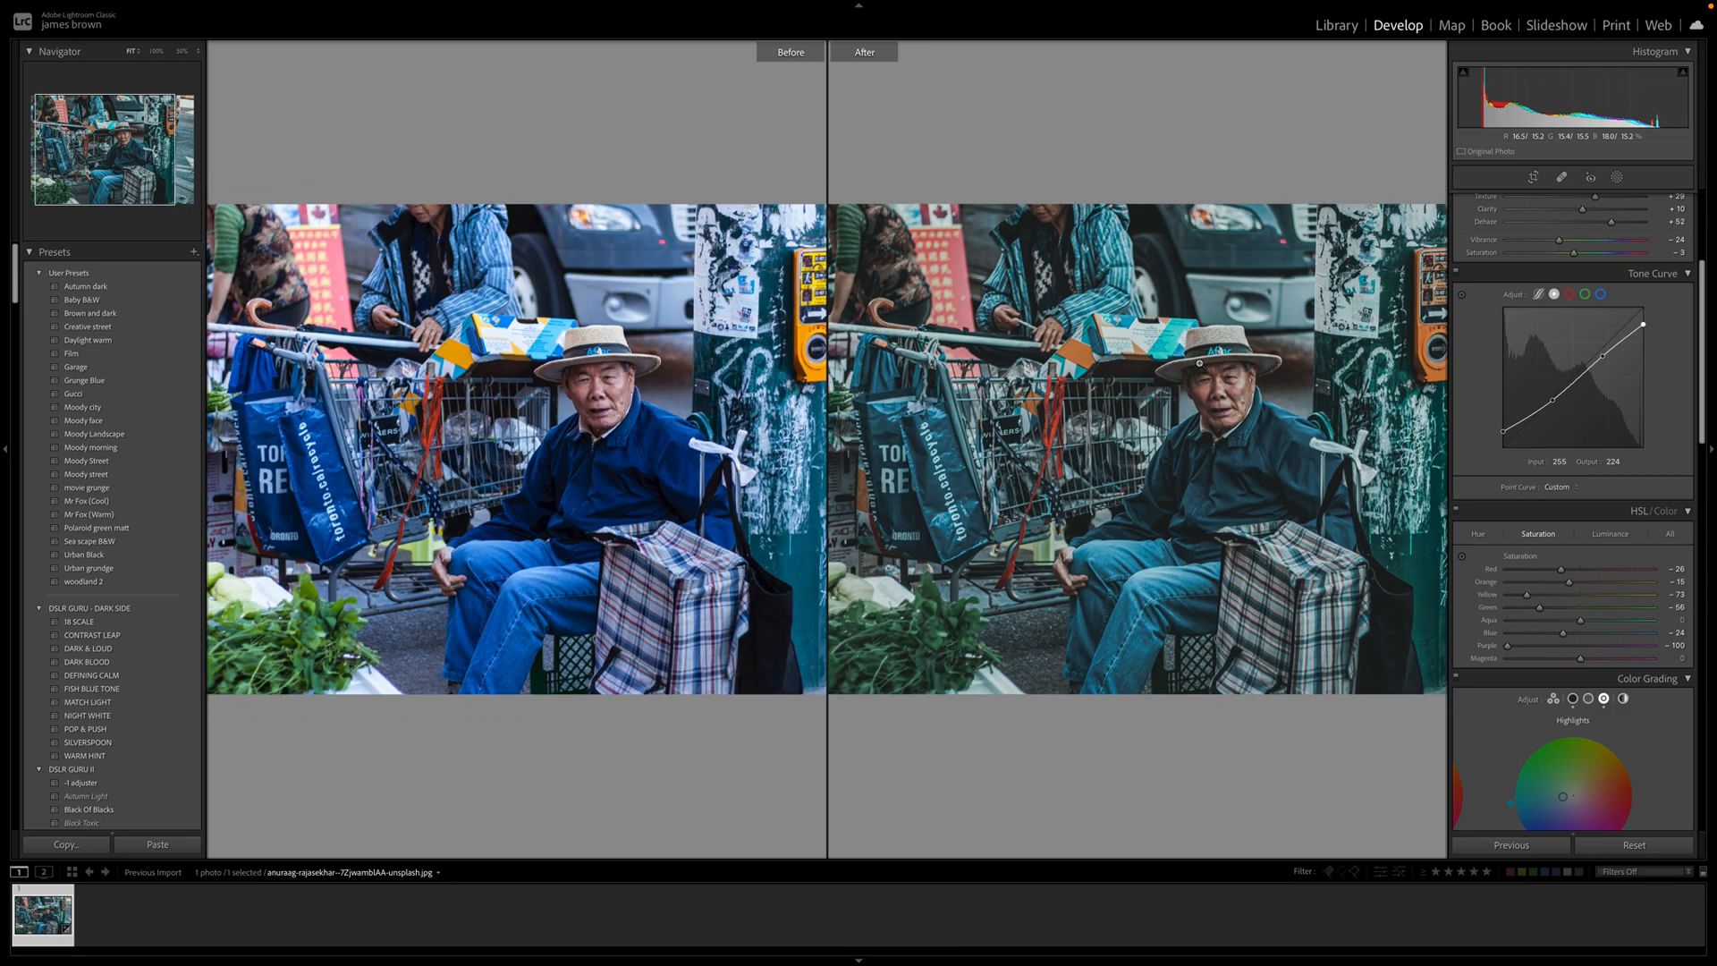
key("y")
key("f")
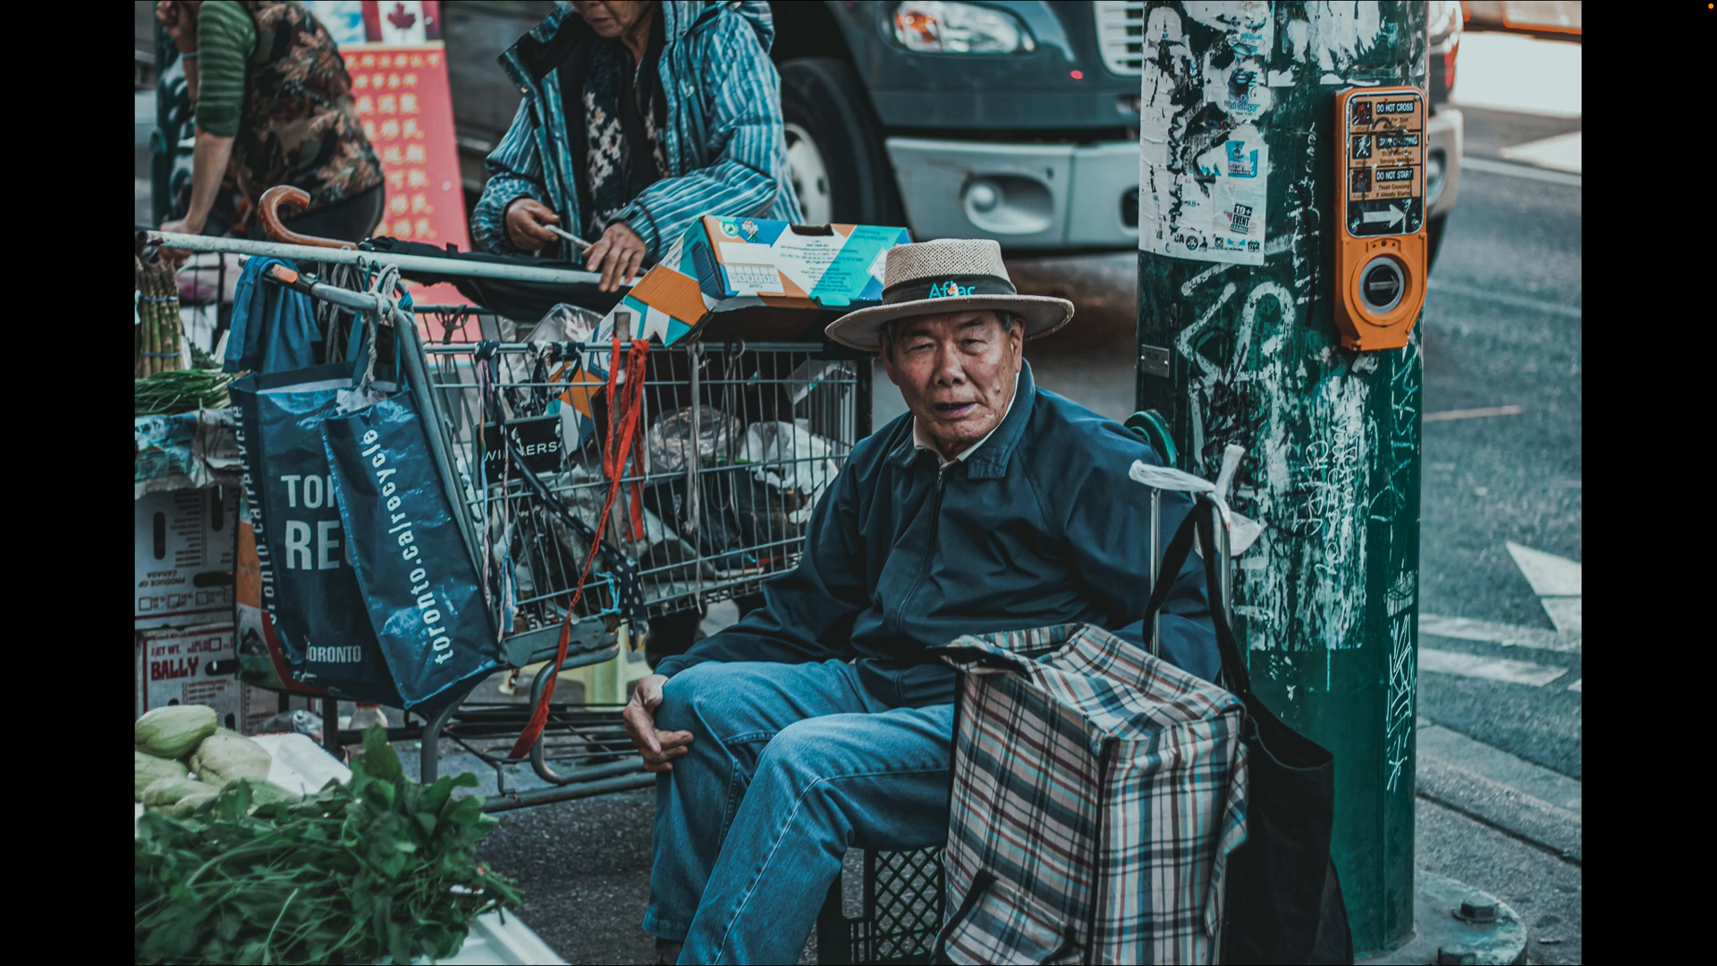
key("f")
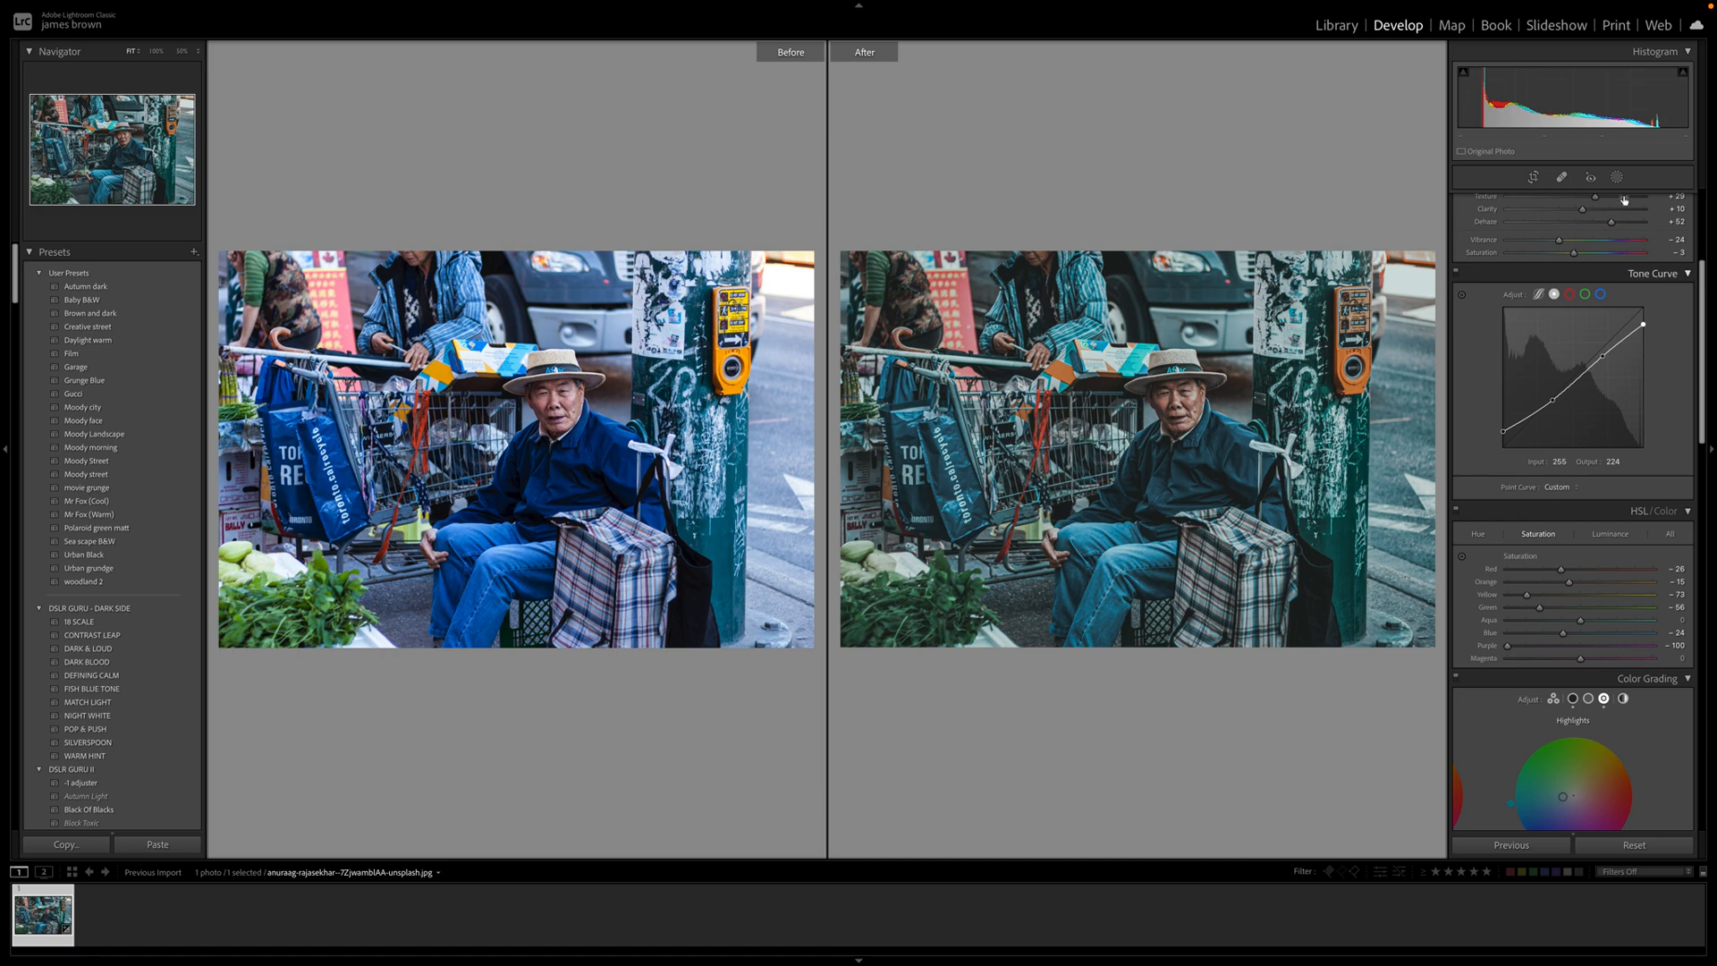
- Fine-tune the tone curve's shadow point at Input 90, Output 89 and readjust its white end point
scroll(1699, 445, "up", 1)
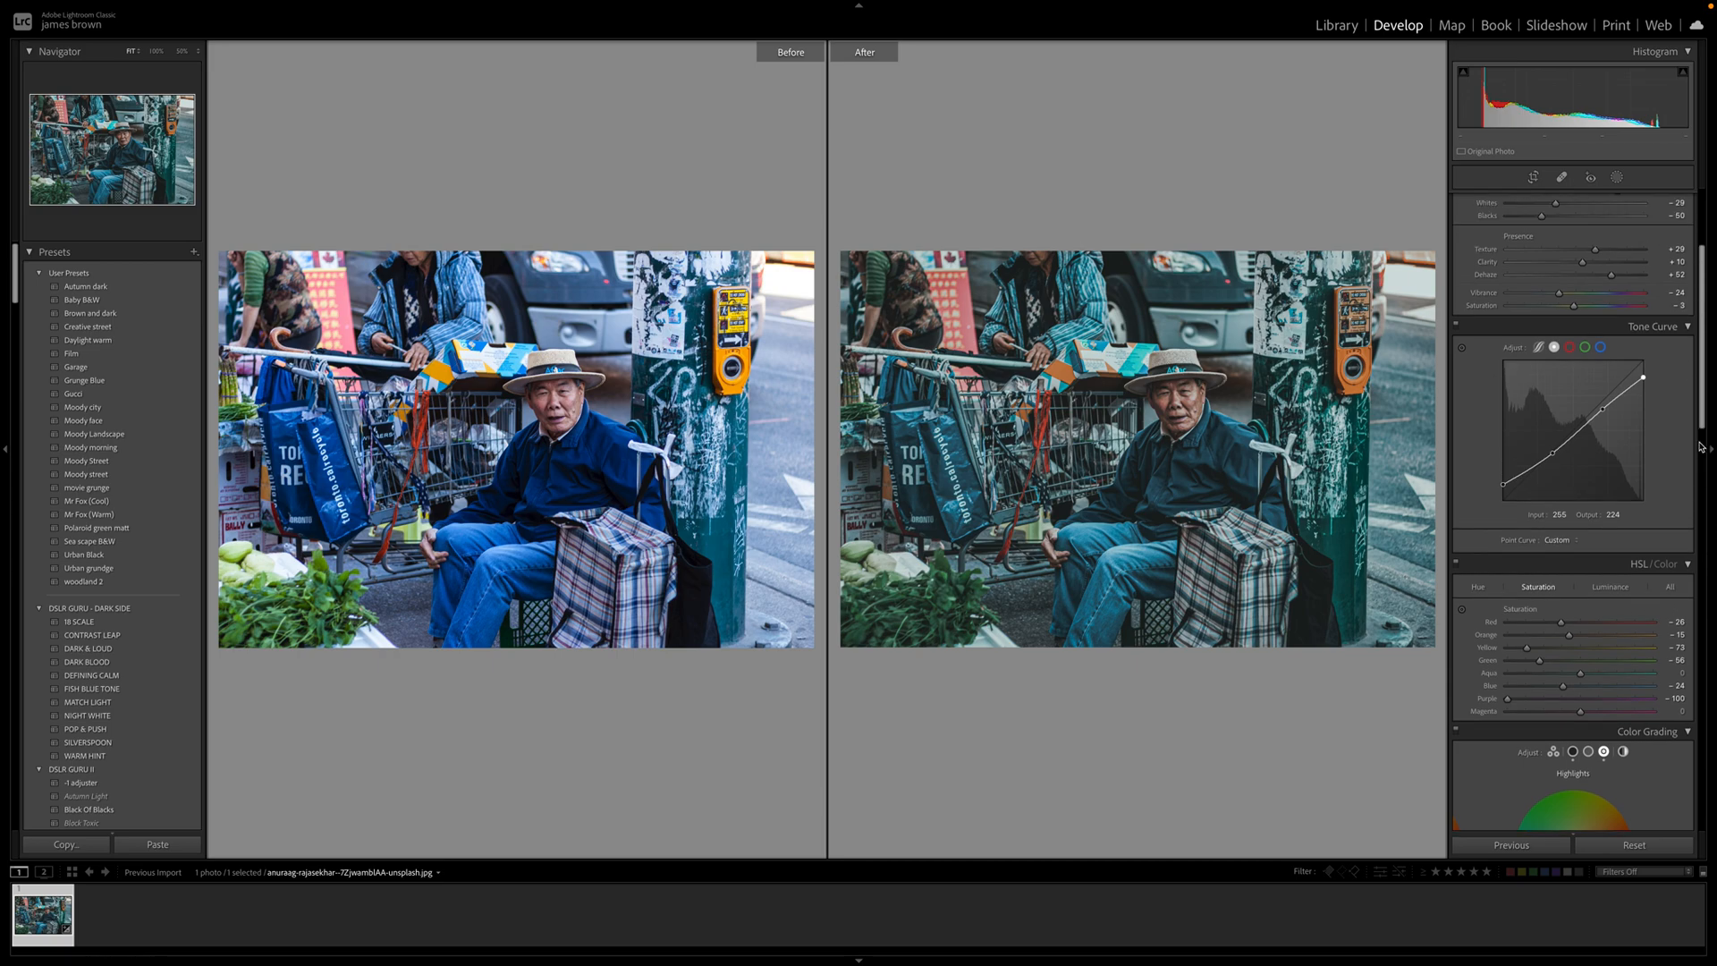
left_click(1554, 458)
left_click_drag(1555, 463, 1554, 462)
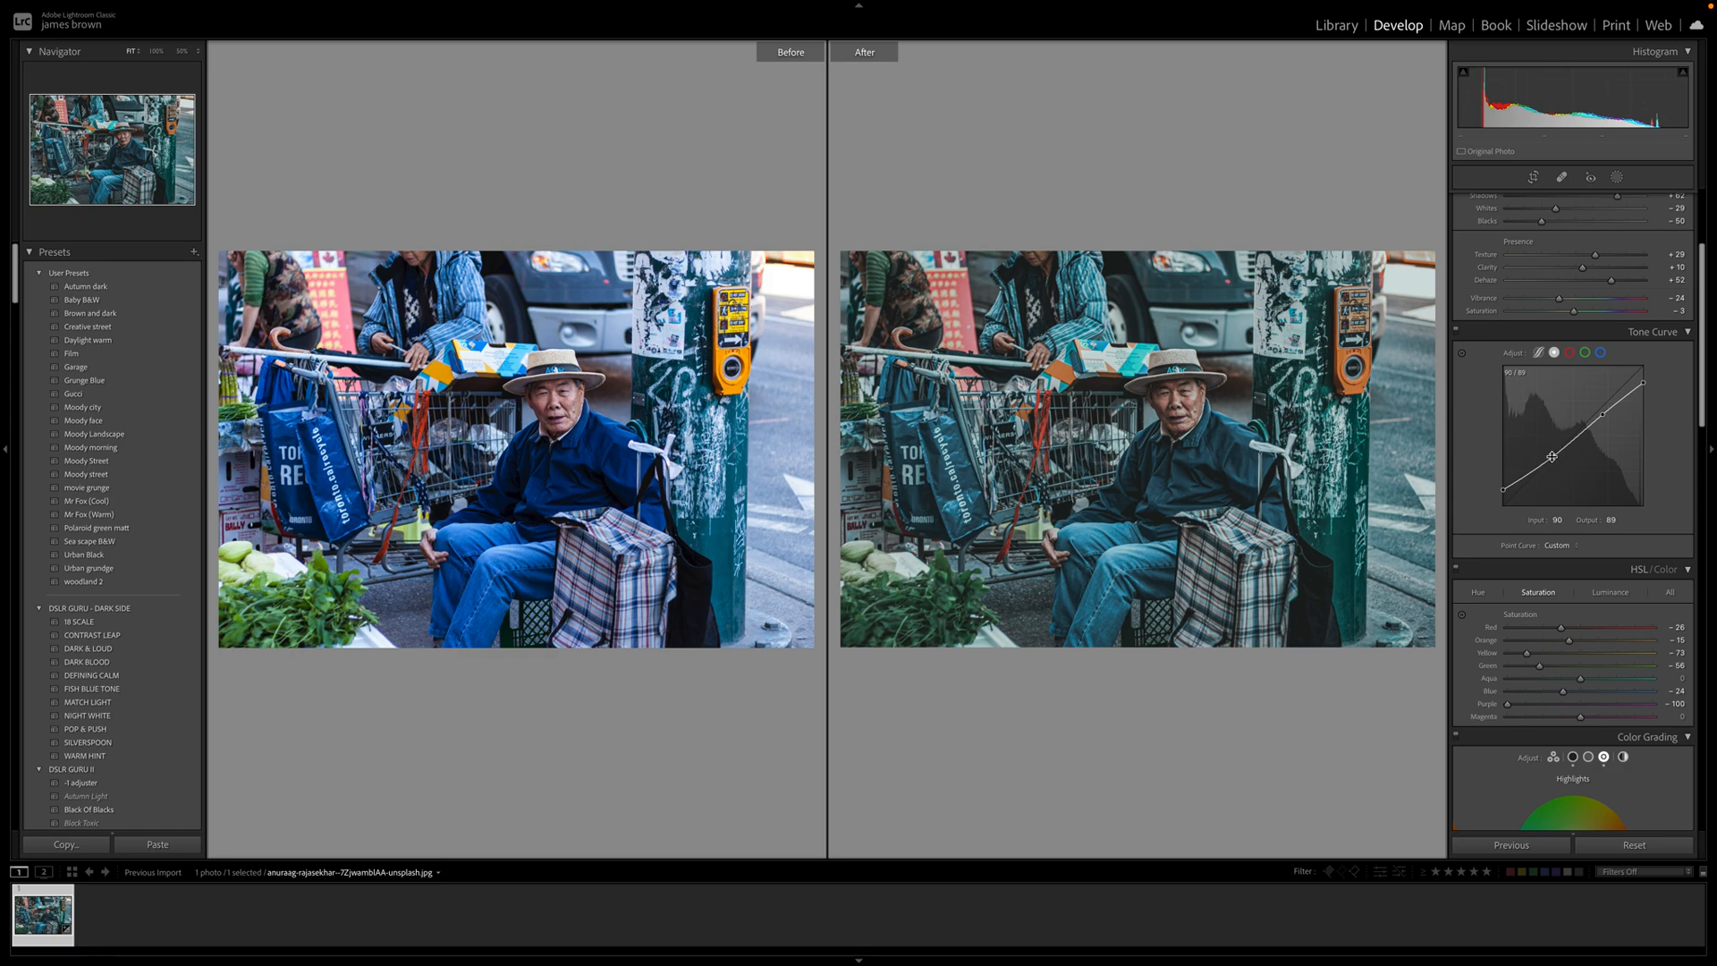
left_click_drag(1640, 386, 1641, 386)
- Add film grain to the photo with Amount 26
scroll(1603, 591, "down", 10)
scroll(1603, 590, "down", 10)
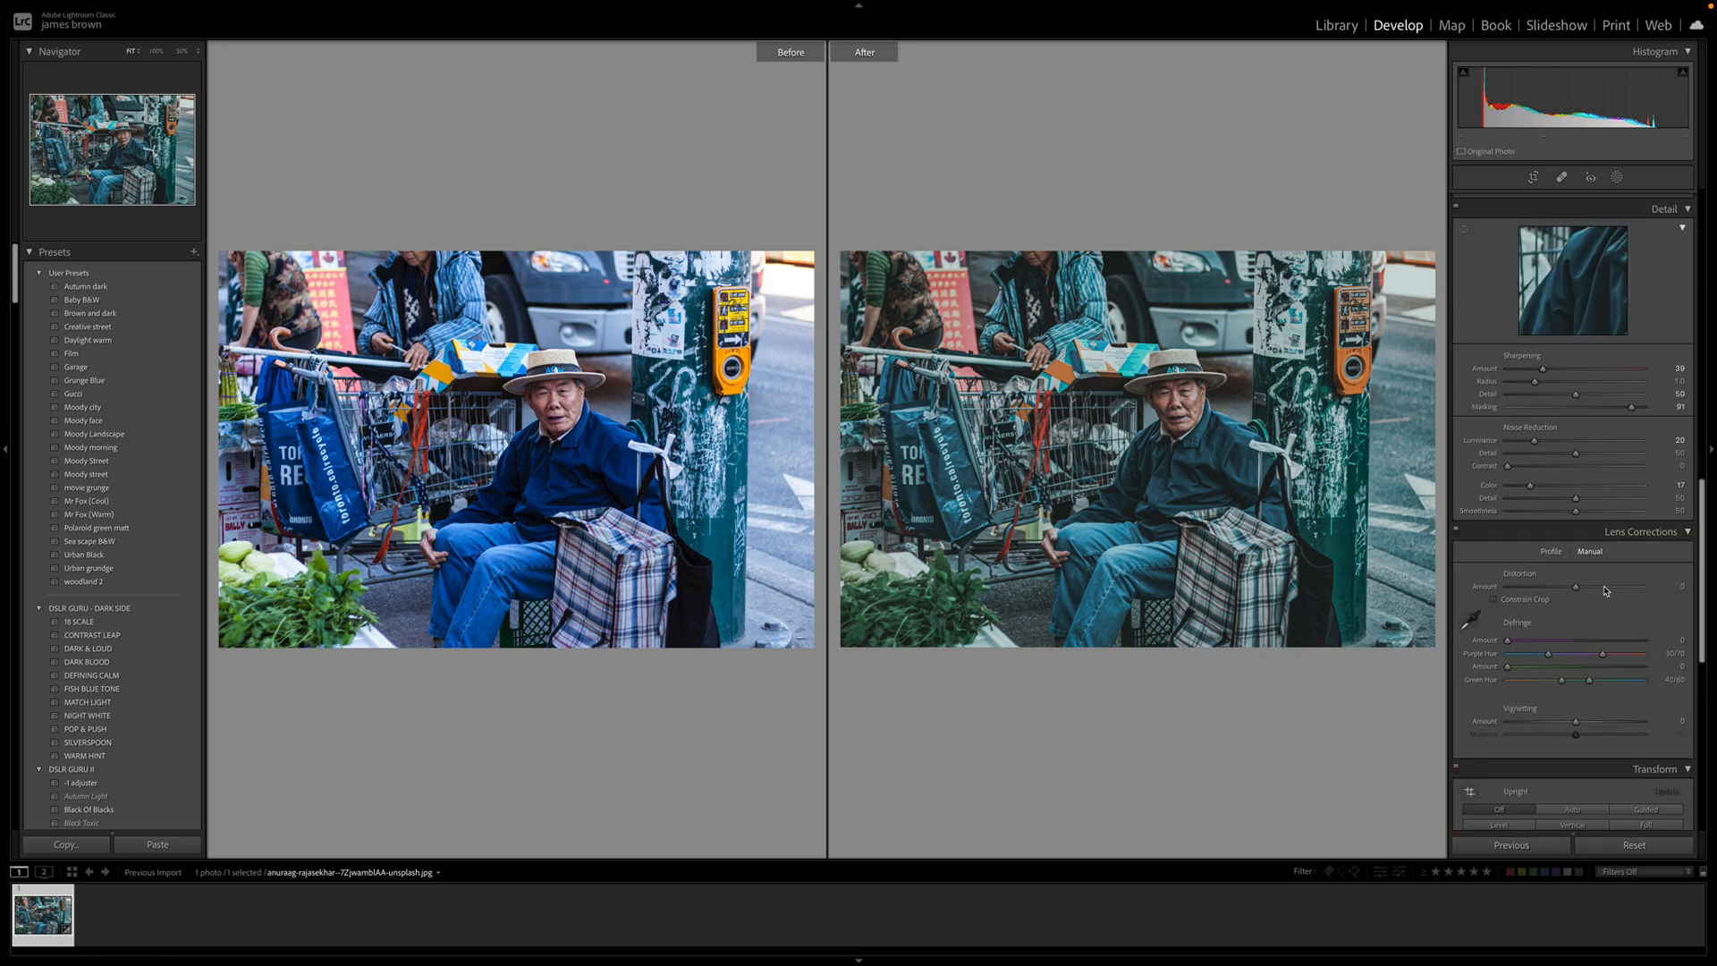
scroll(1607, 591, "down", 3)
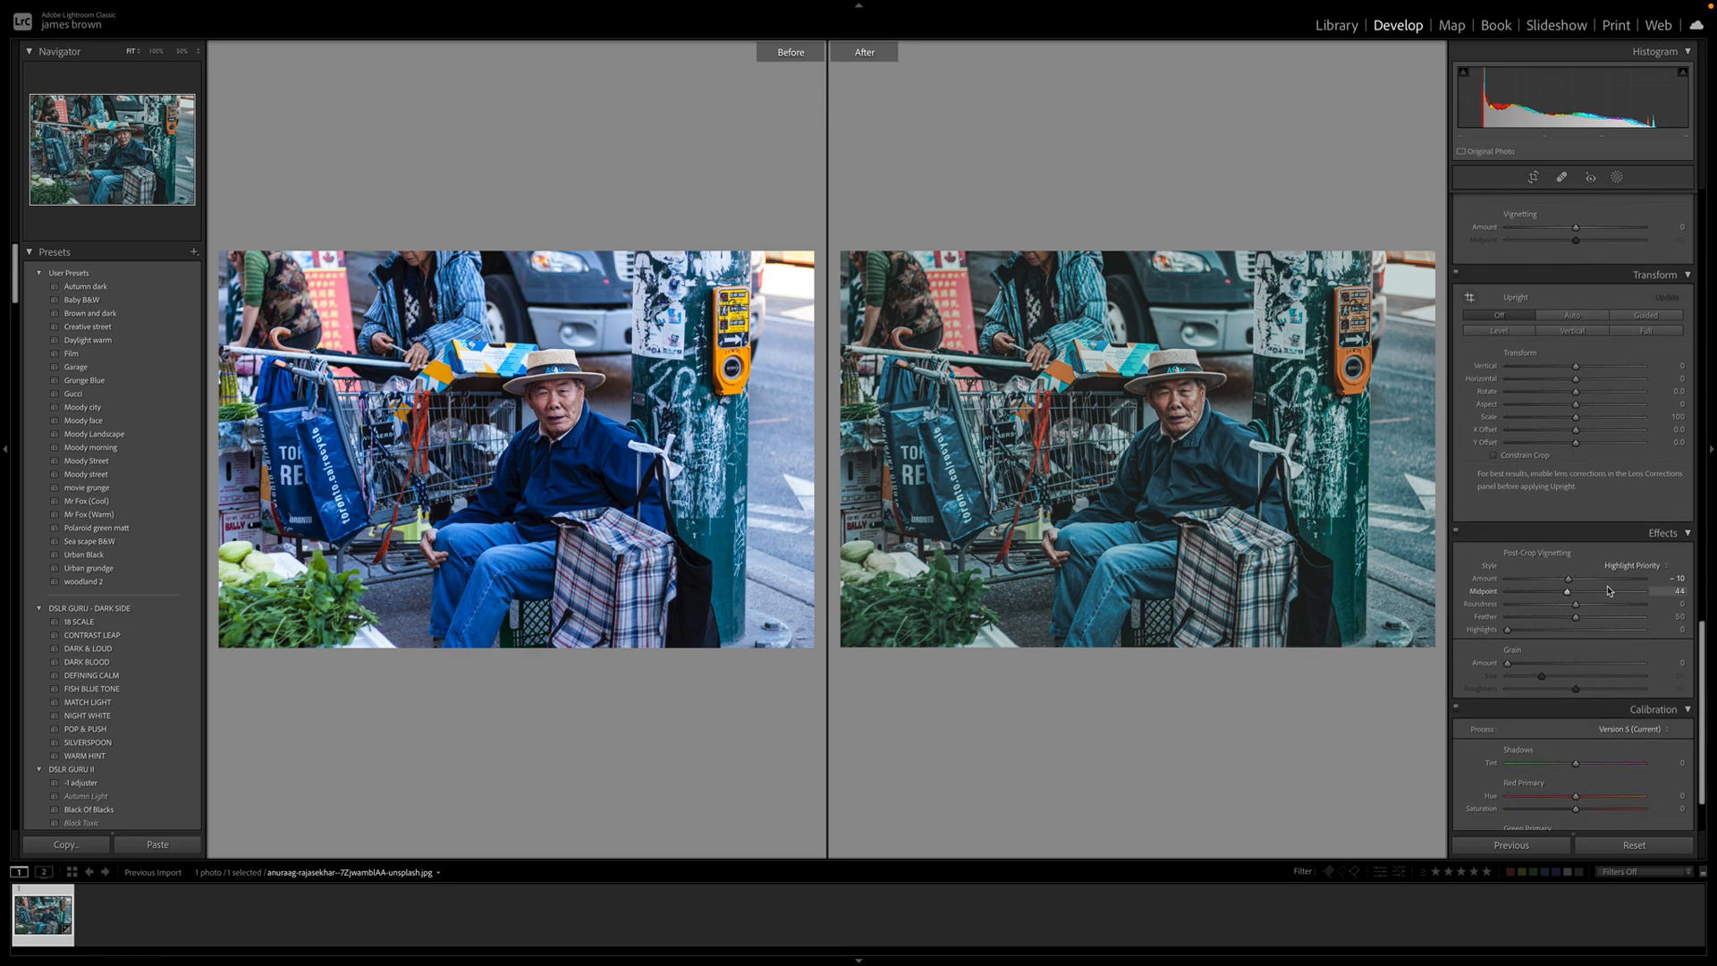
scroll(1556, 586, "down", 3)
left_click(1531, 580)
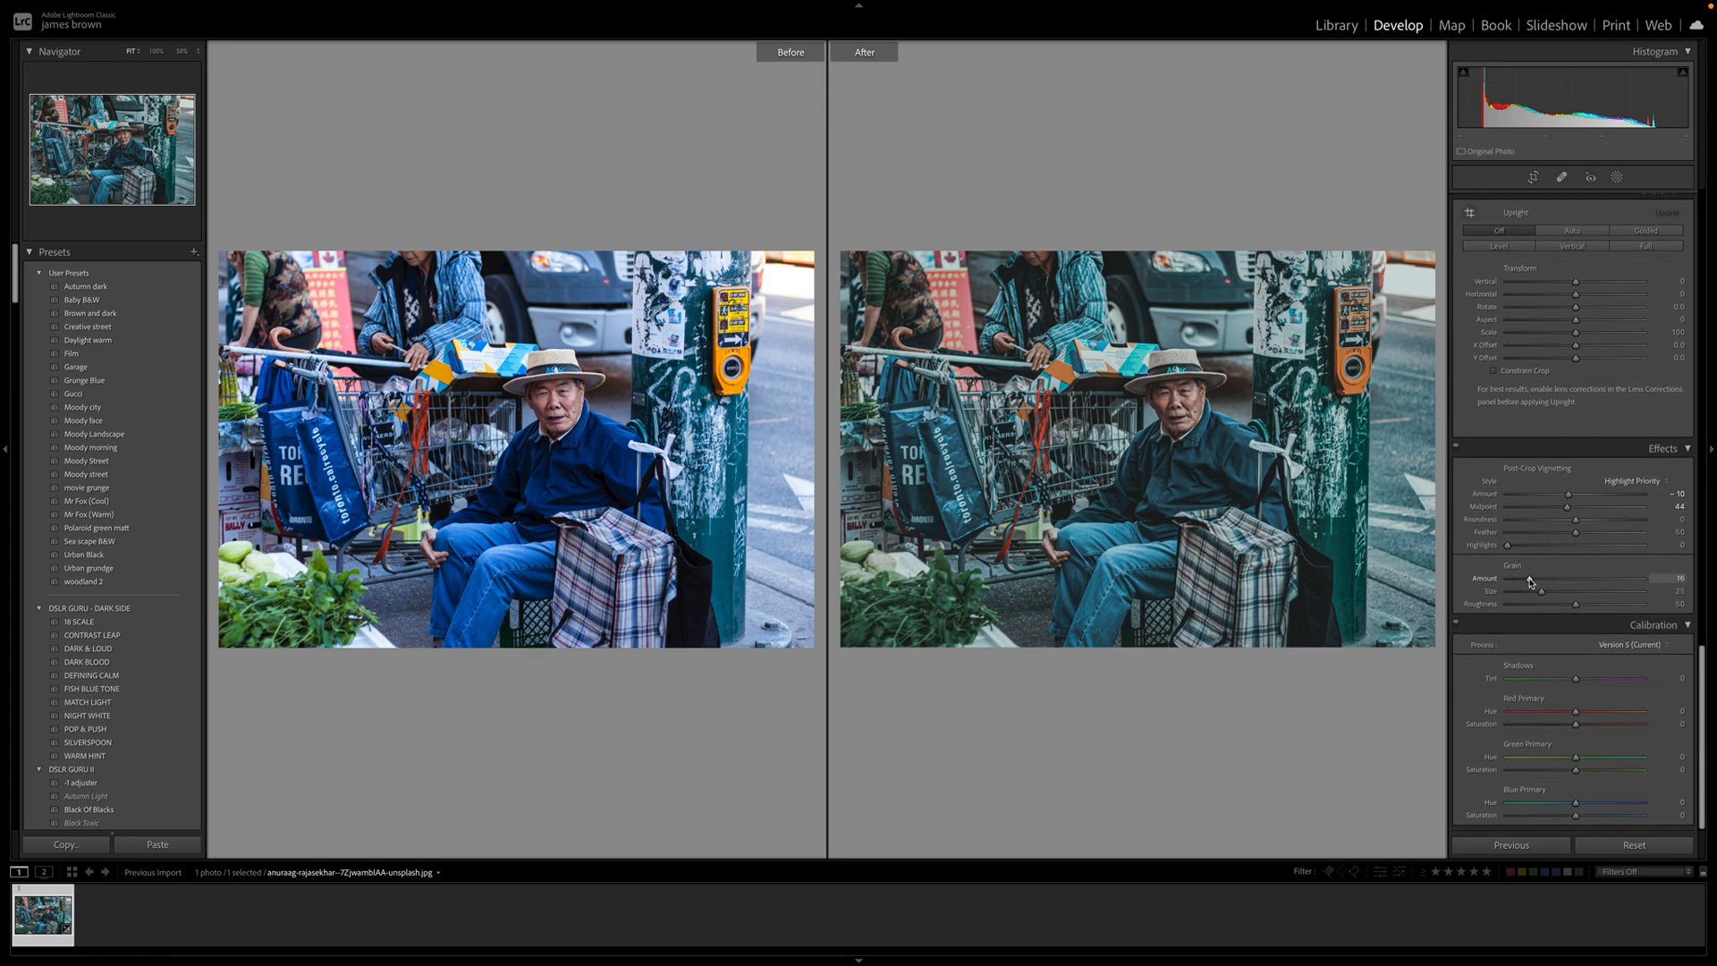
left_click_drag(1530, 582, 1547, 583)
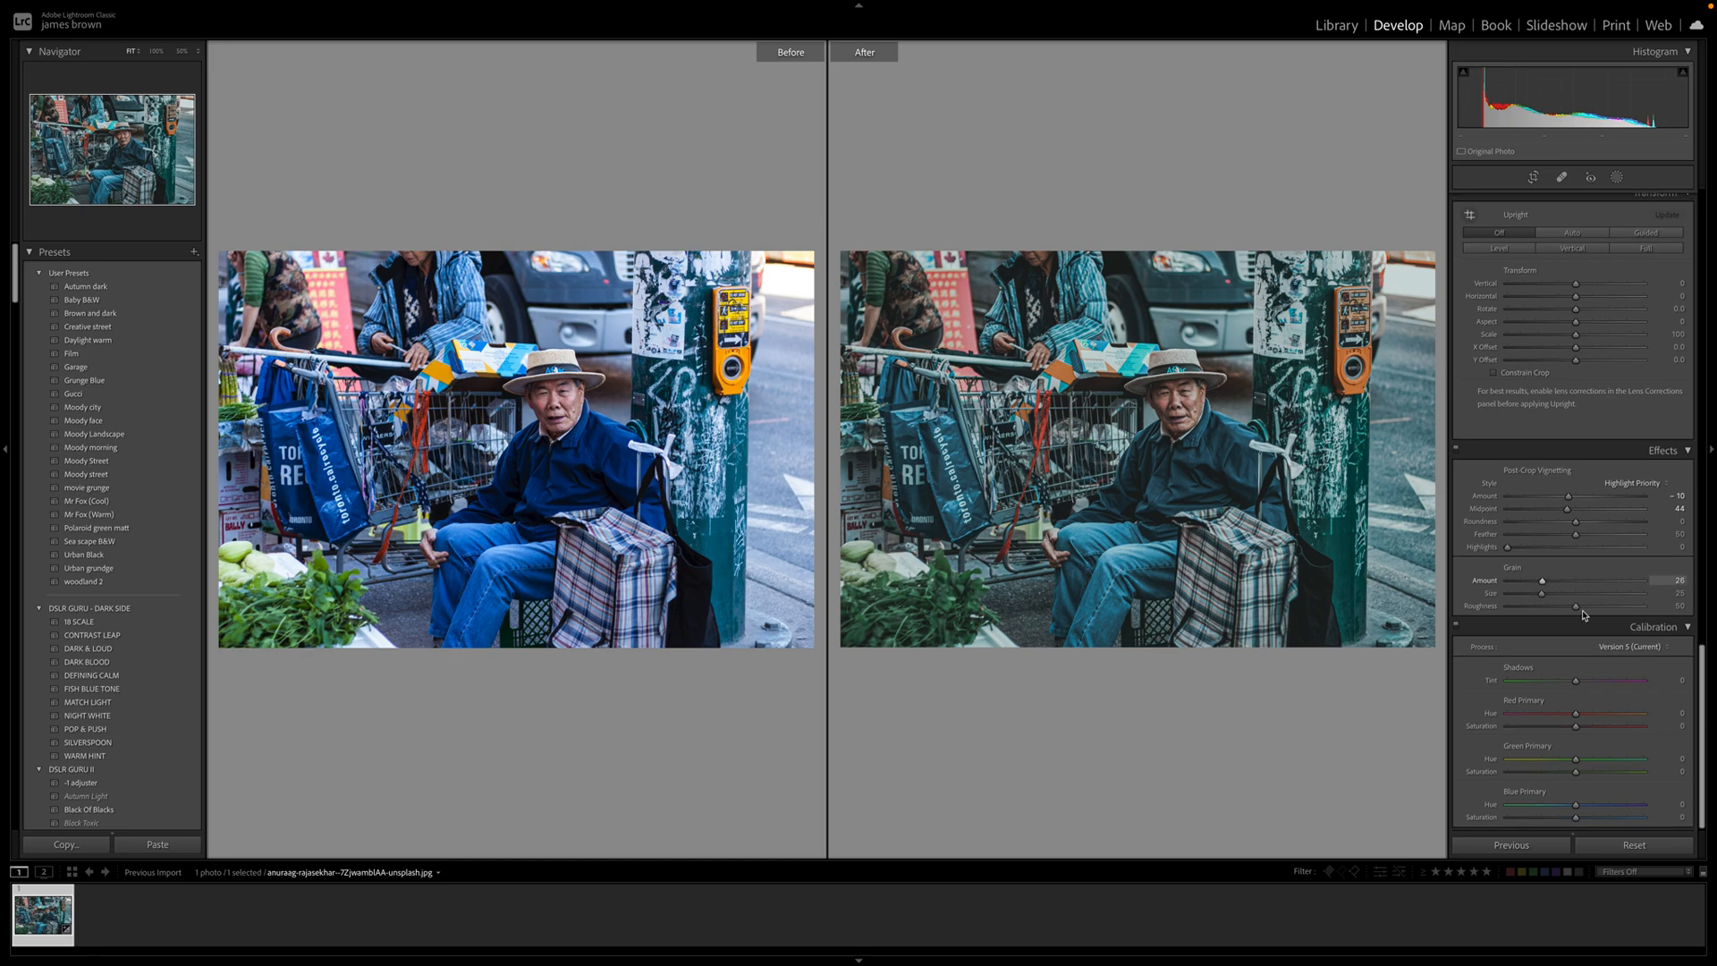
- Examine the grain around the seated man up close beside the original, keeping the grain Amount at 26
left_click(1179, 372)
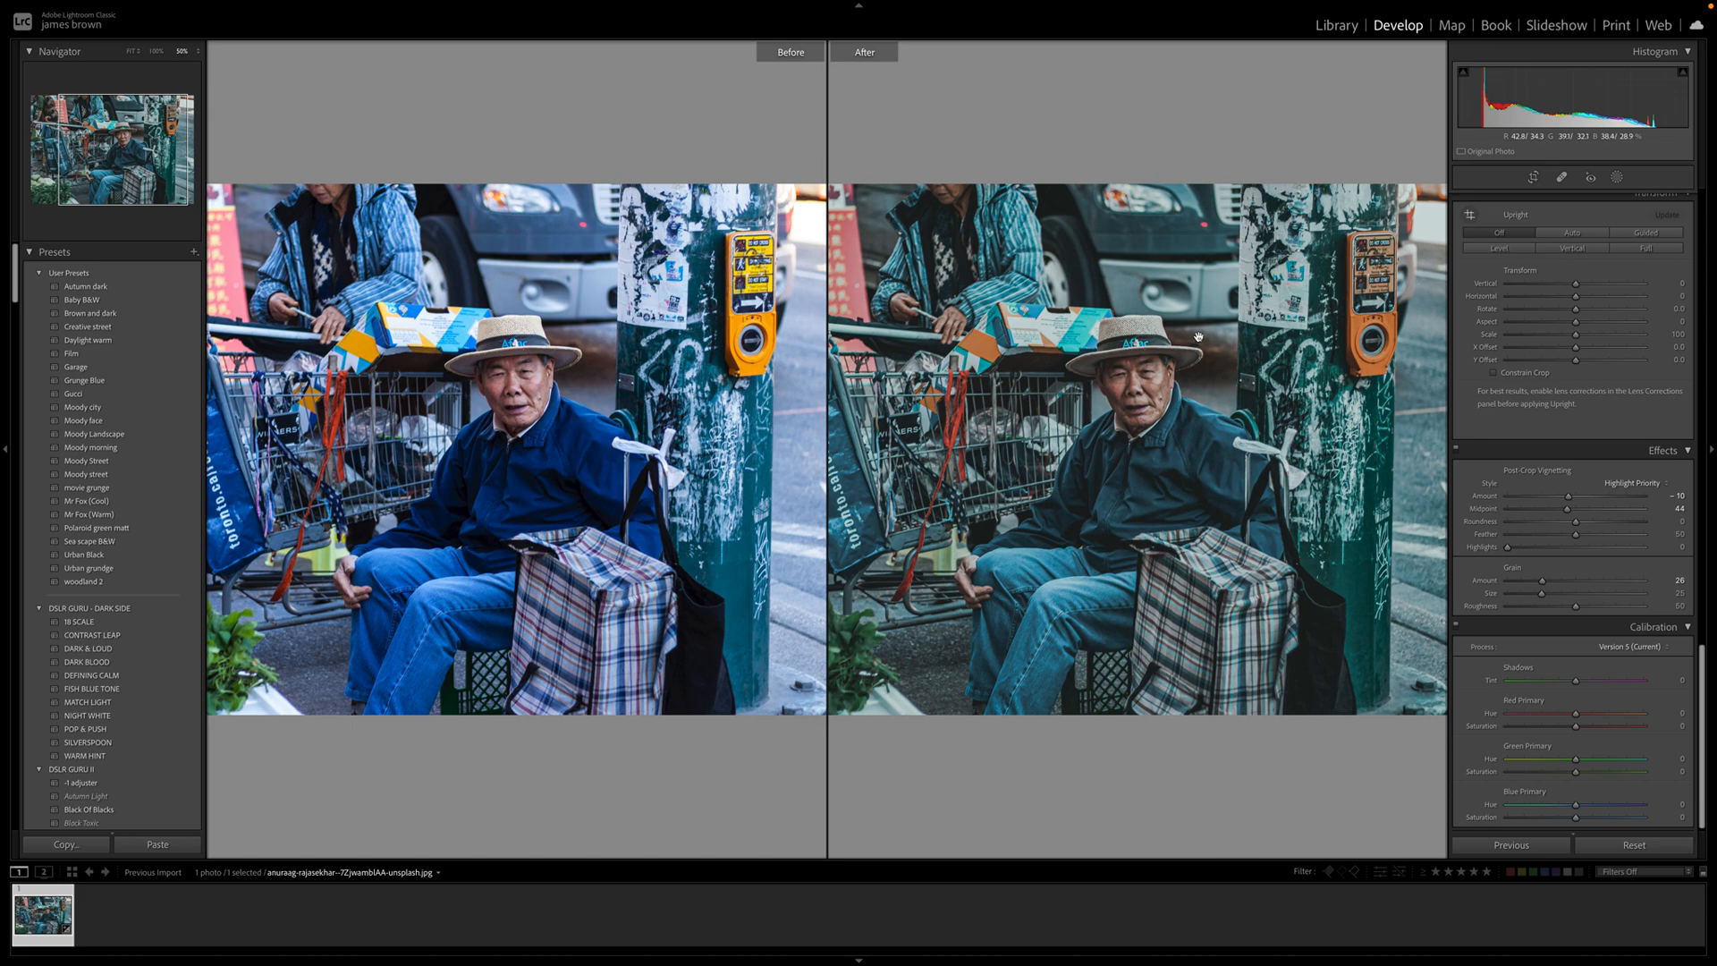
left_click_drag(1199, 337, 1126, 358)
left_click_drag(1542, 582, 1542, 584)
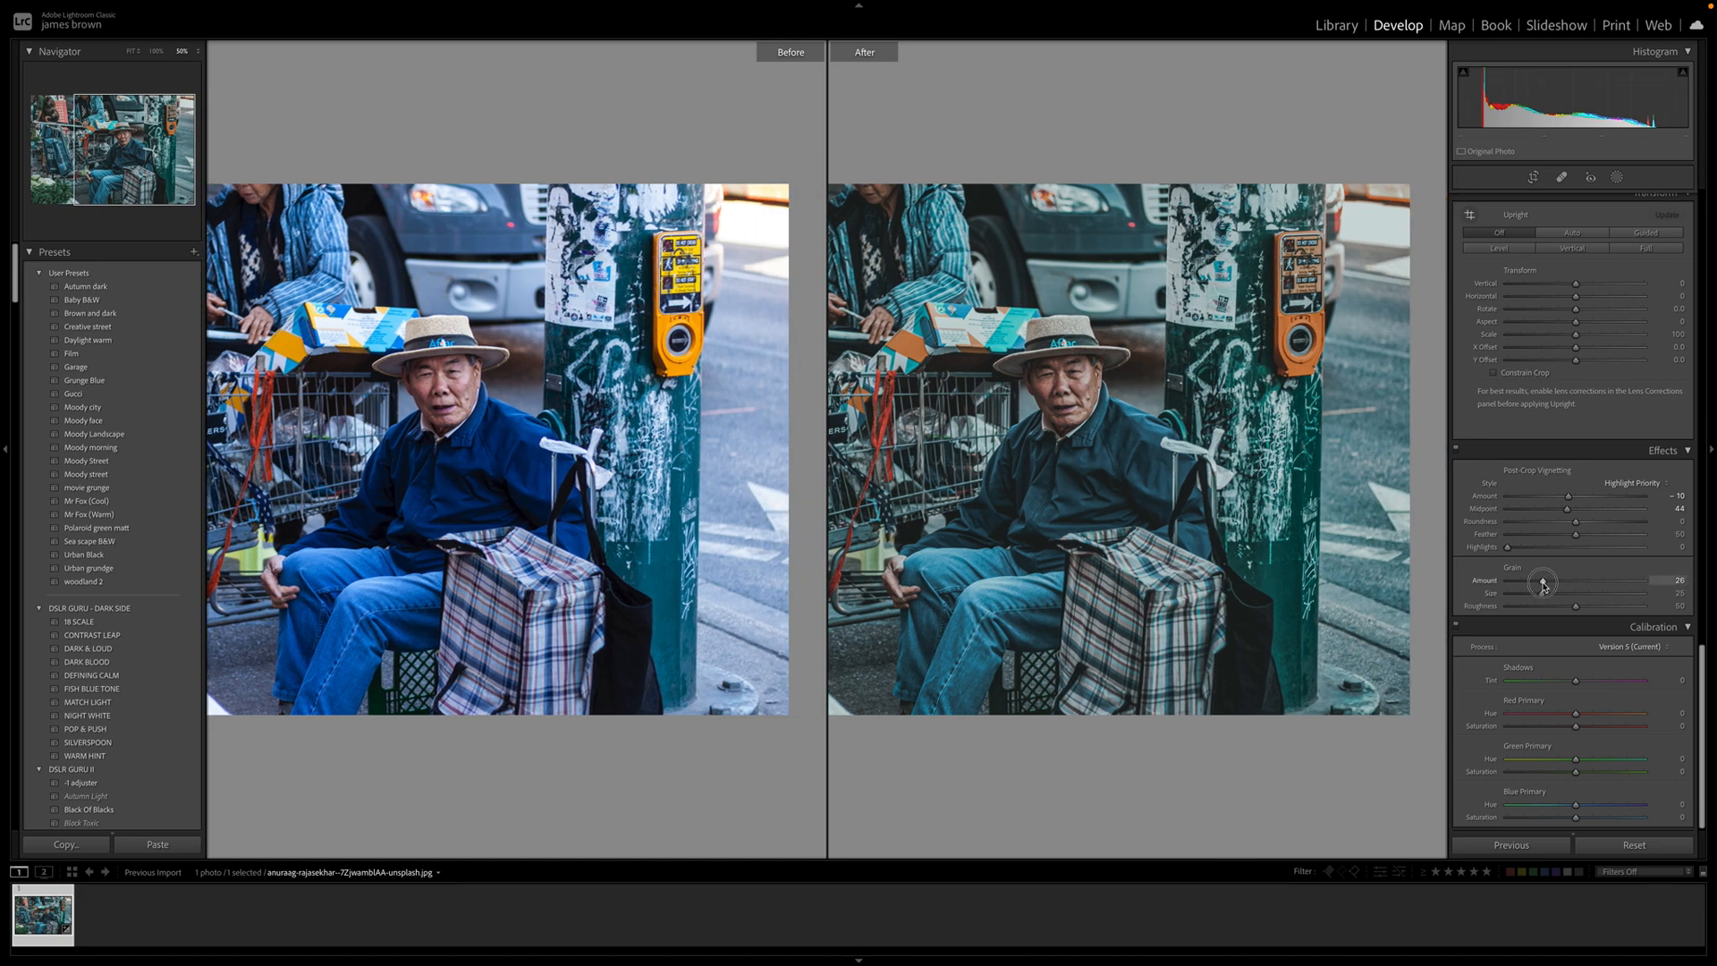
left_click(1298, 484)
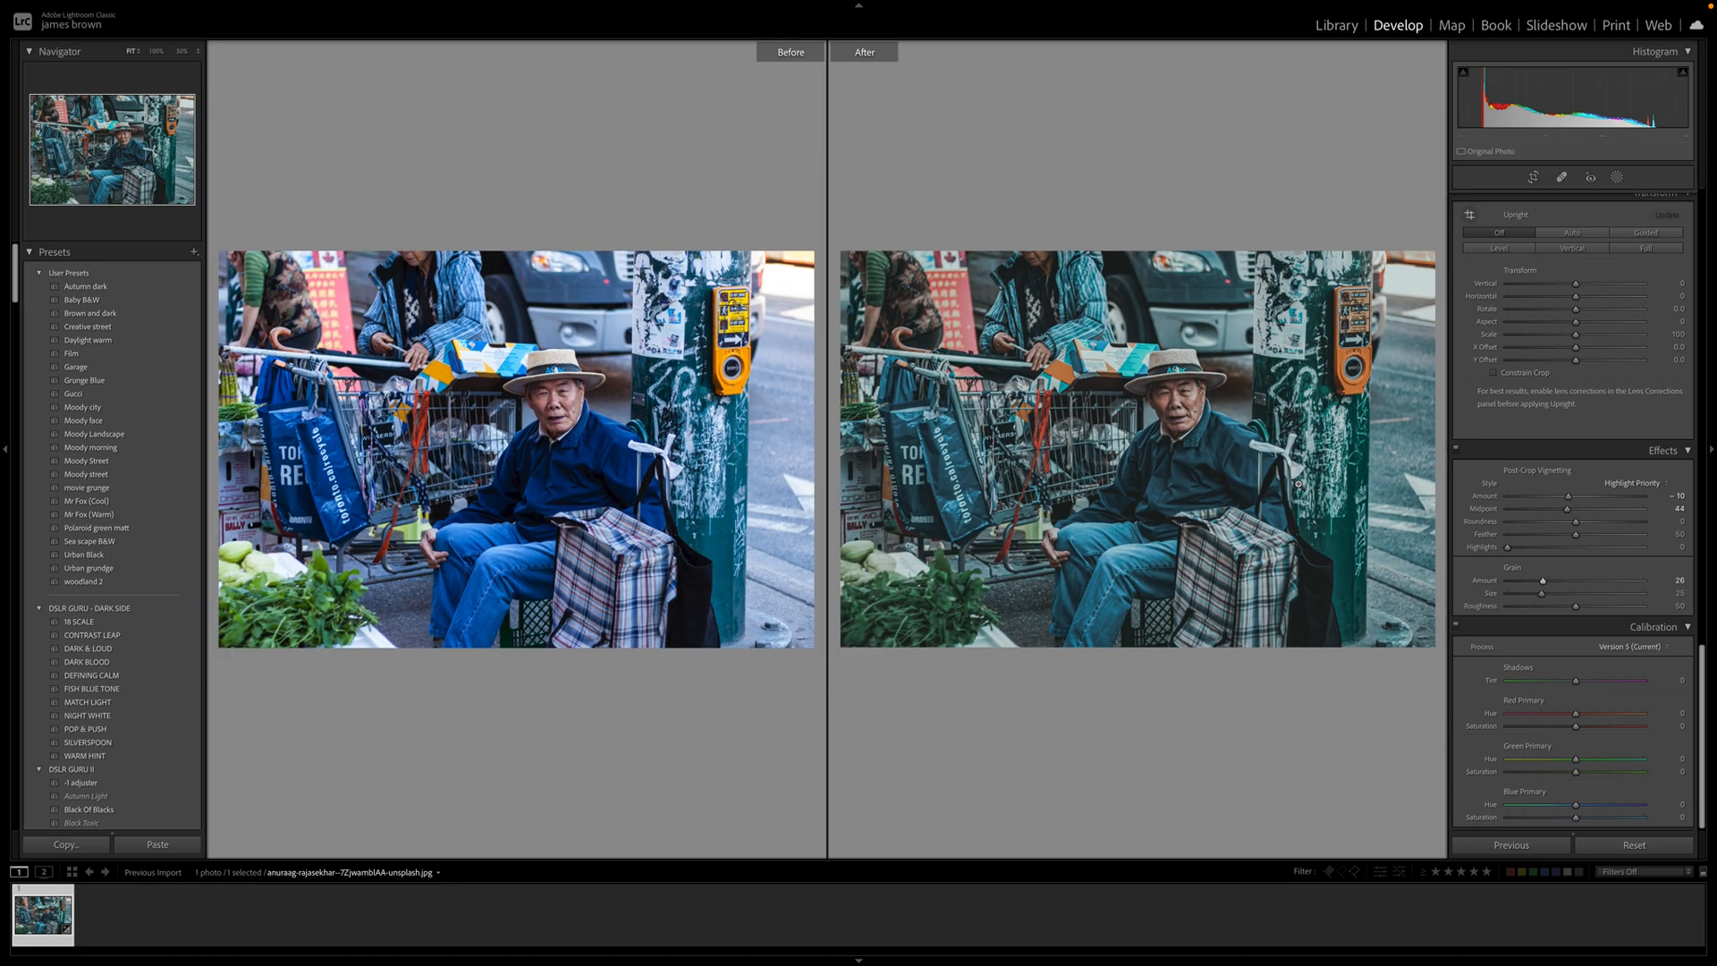